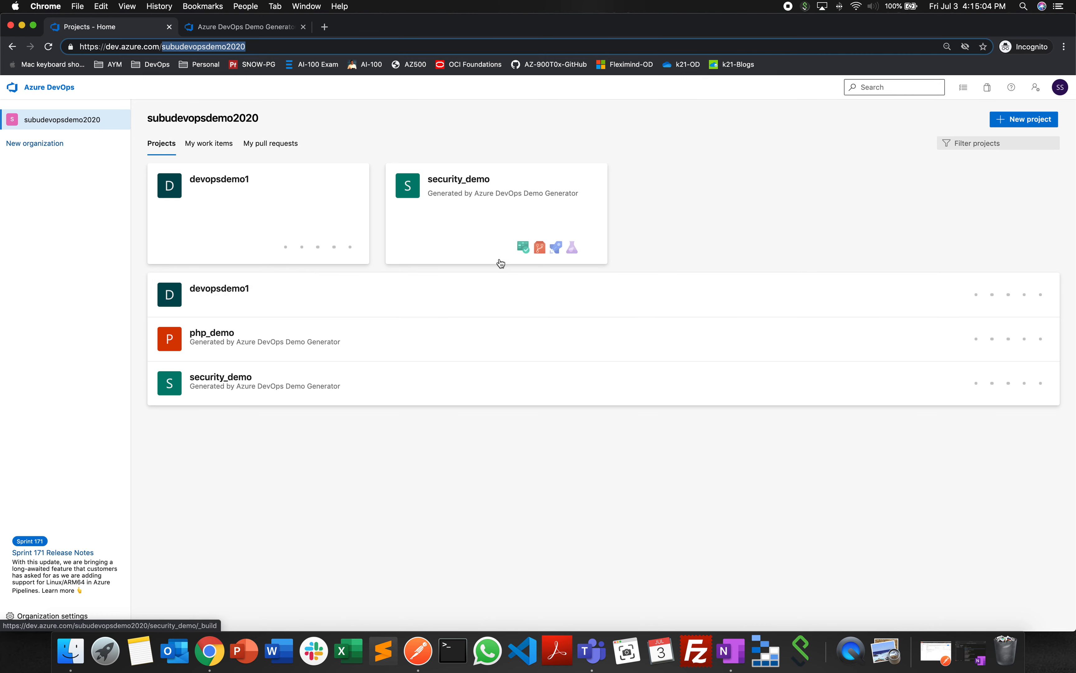
# - View the new organization sign-up up to its name and hosting region form, and return to the projects page
pyautogui.click(369, 125)
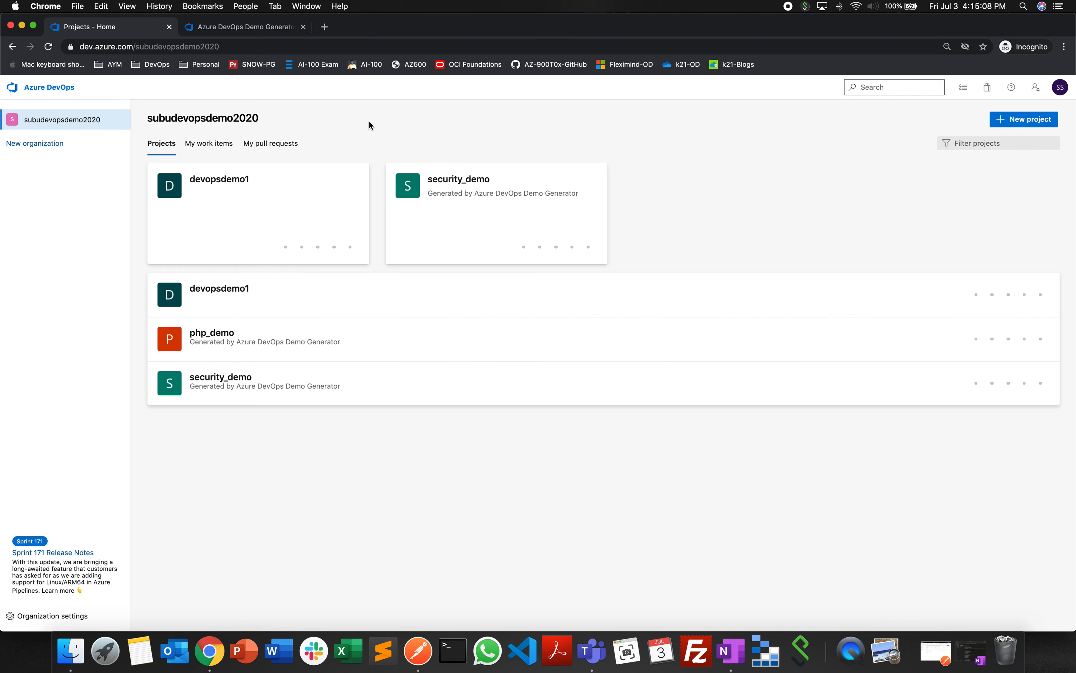
pyautogui.click(37, 146)
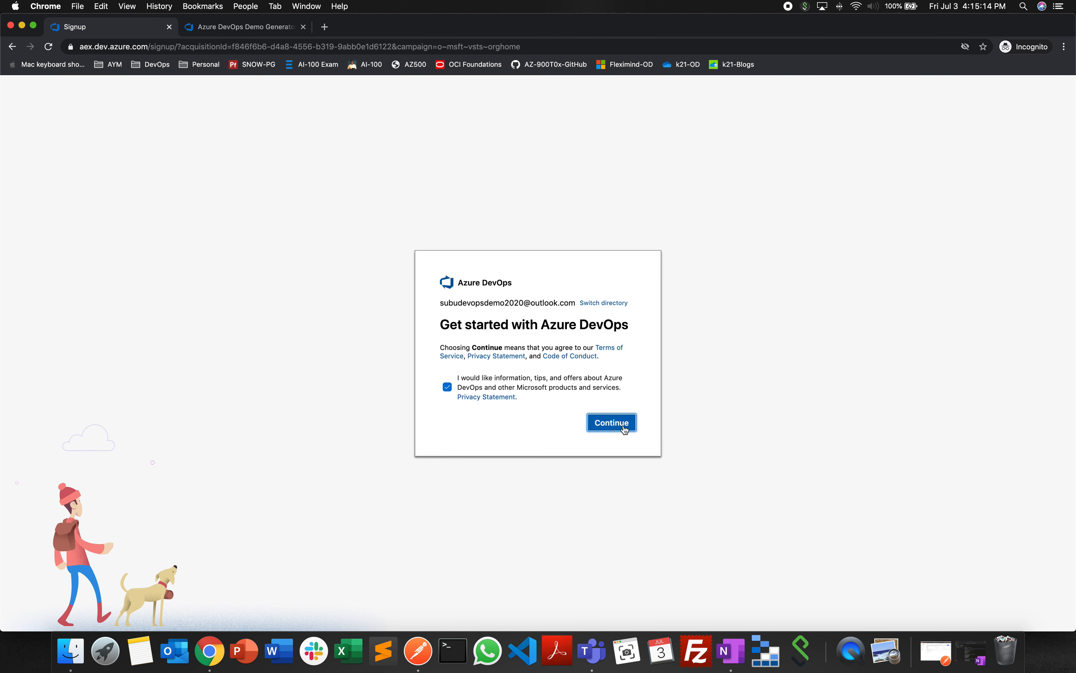
pyautogui.click(622, 426)
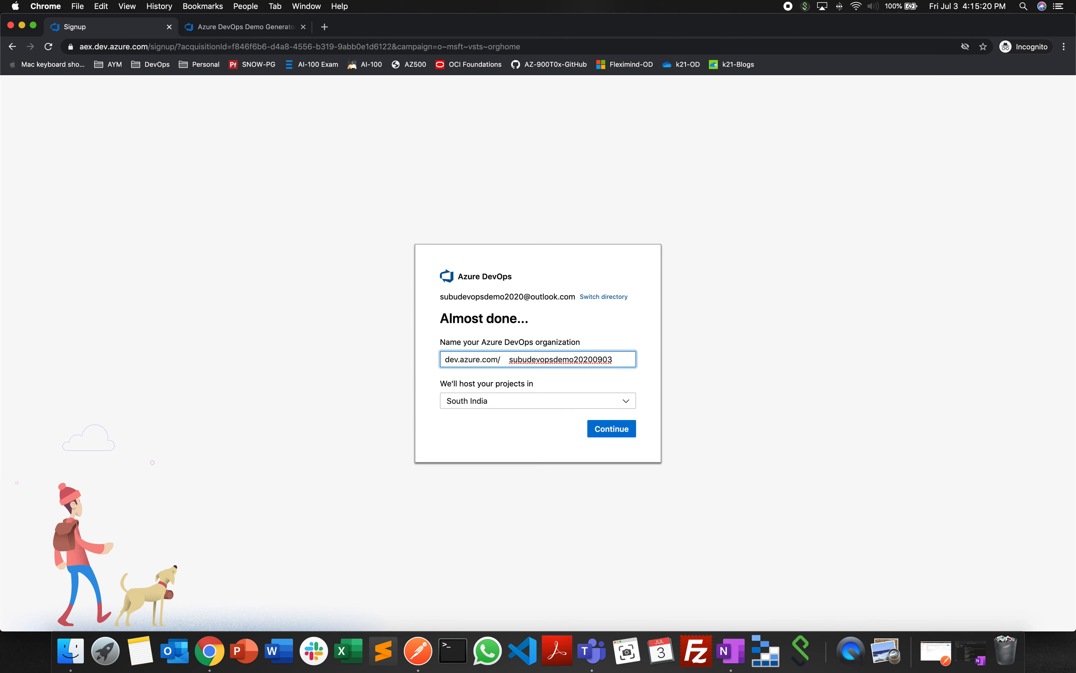
pyautogui.click(13, 46)
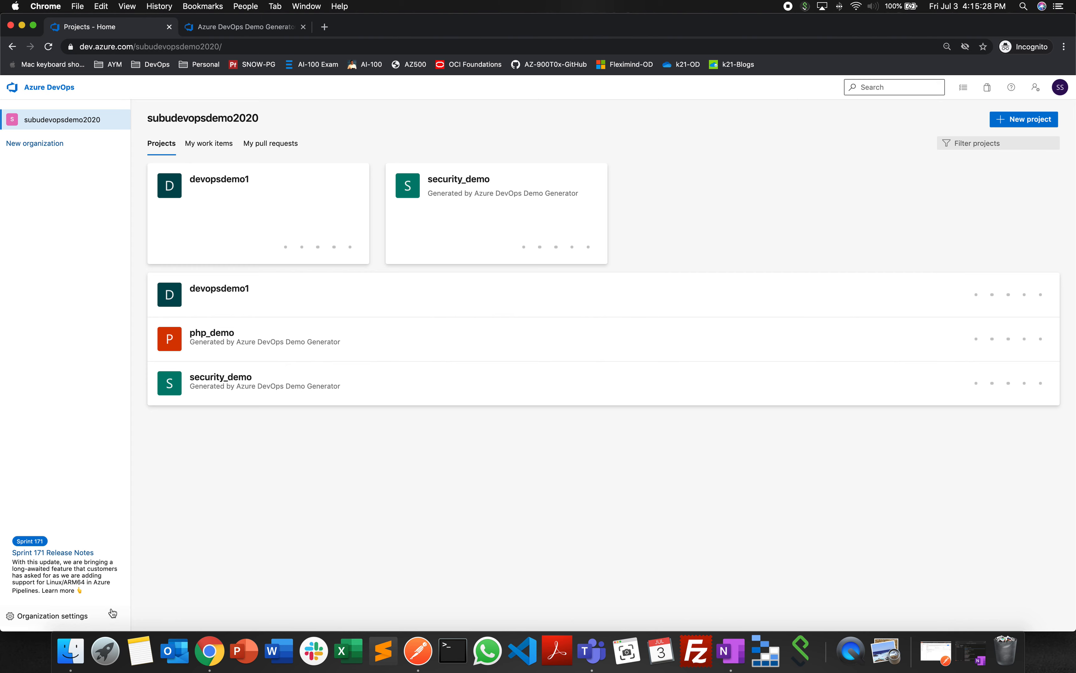
# - Open the organization settings overview and highlight the organization's new URL
pyautogui.click(67, 617)
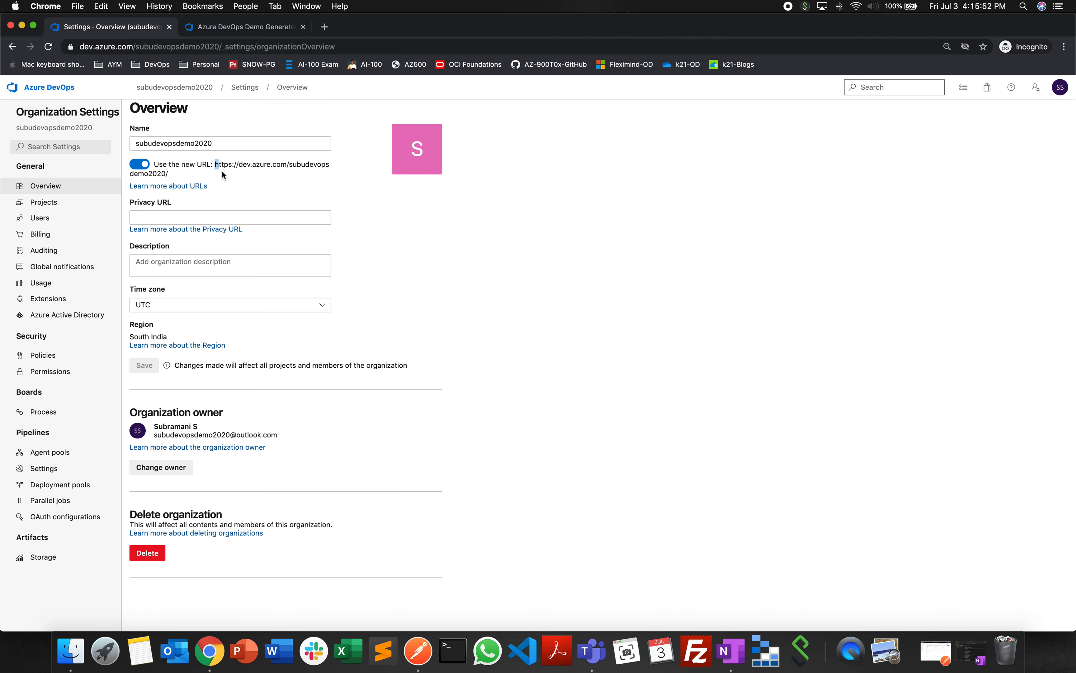
pyautogui.moveTo(215, 164); pyautogui.dragTo(169, 174)
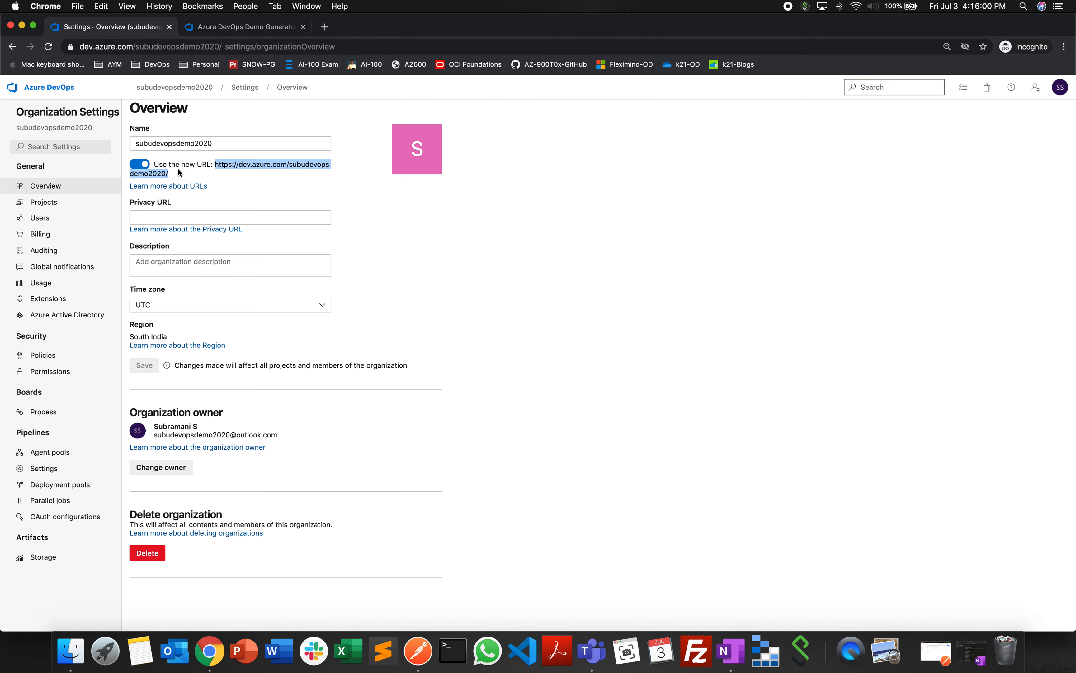
# - Append 232 to the organization name on the overview page
pyautogui.click(227, 142)
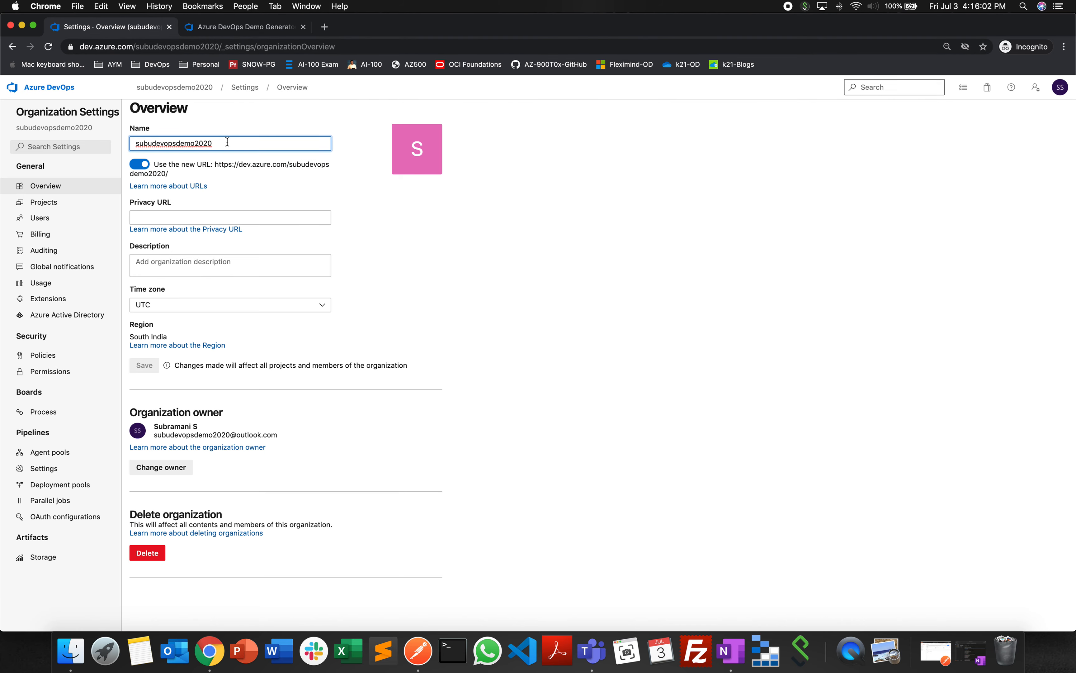
pyautogui.write('232')
pyautogui.click(157, 218)
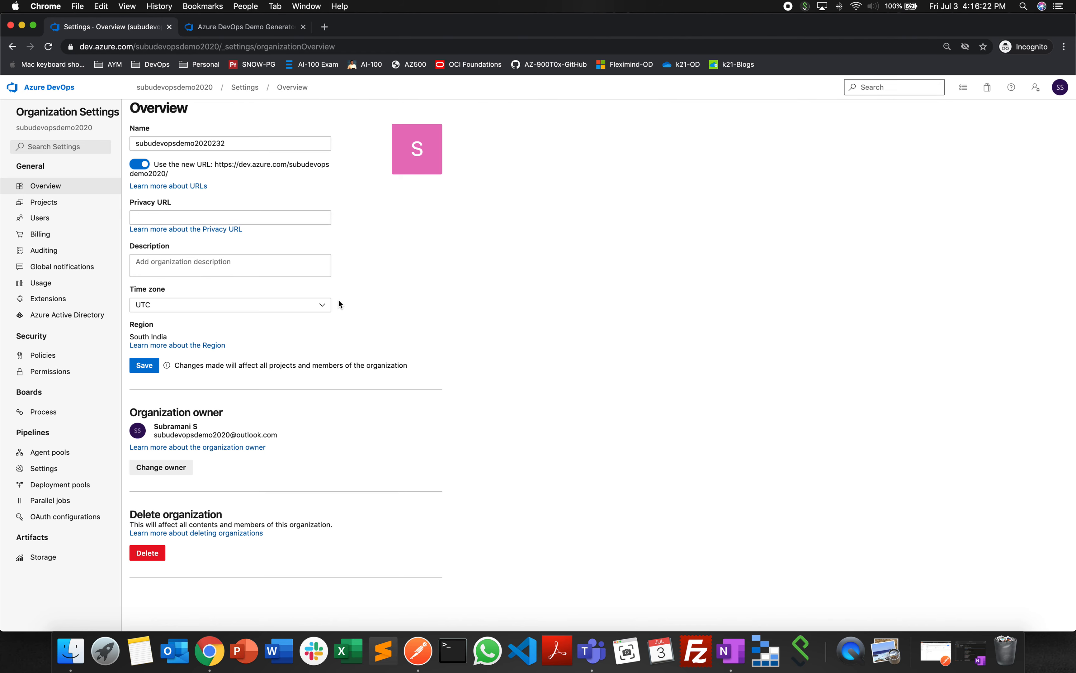
# - Set the organization's time zone to (UTC+04:00) Abu Dhabi, Muscat
pyautogui.click(322, 306)
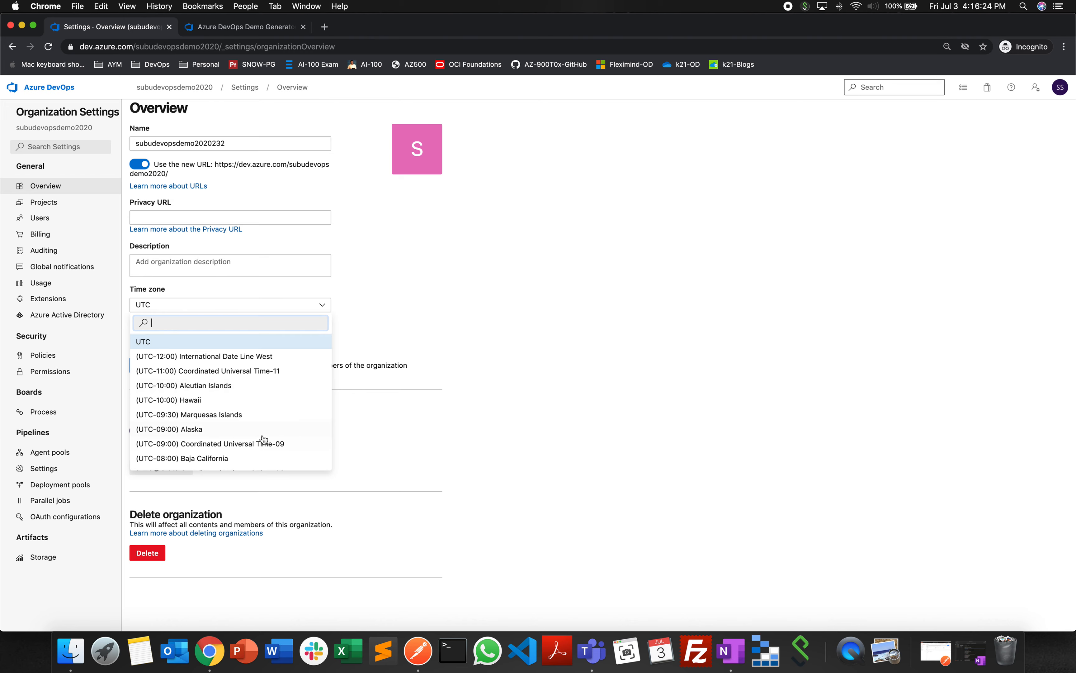
pyautogui.scroll(-5, 260, 411)
pyautogui.scroll(-5, 260, 413)
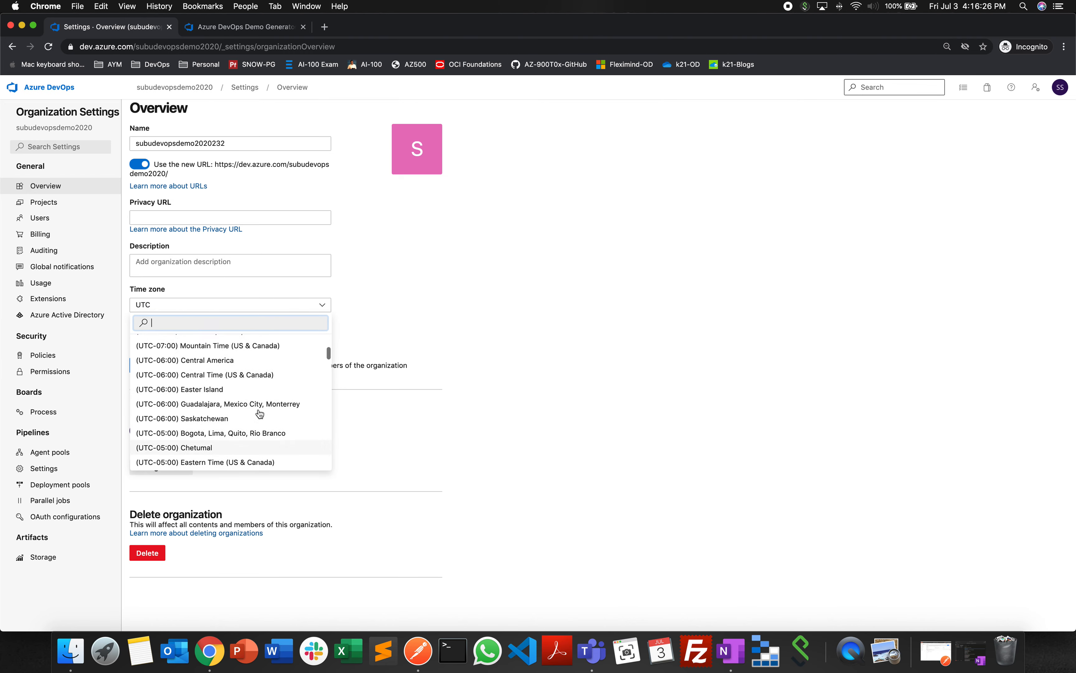
pyautogui.scroll(-10, 260, 413)
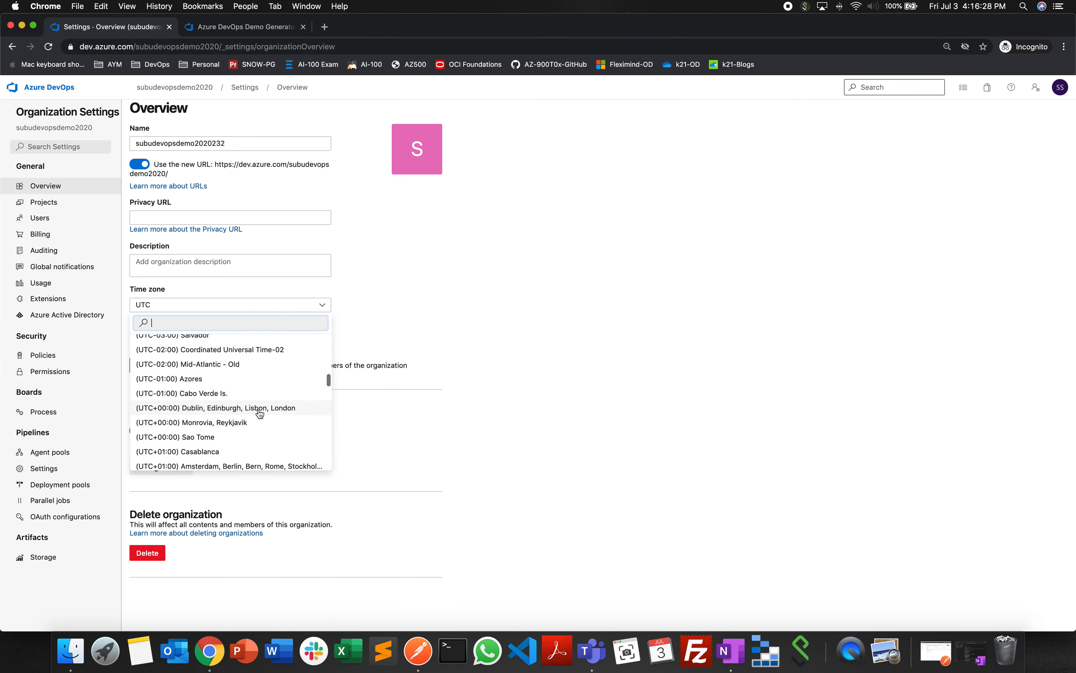
pyautogui.scroll(-5, 260, 413)
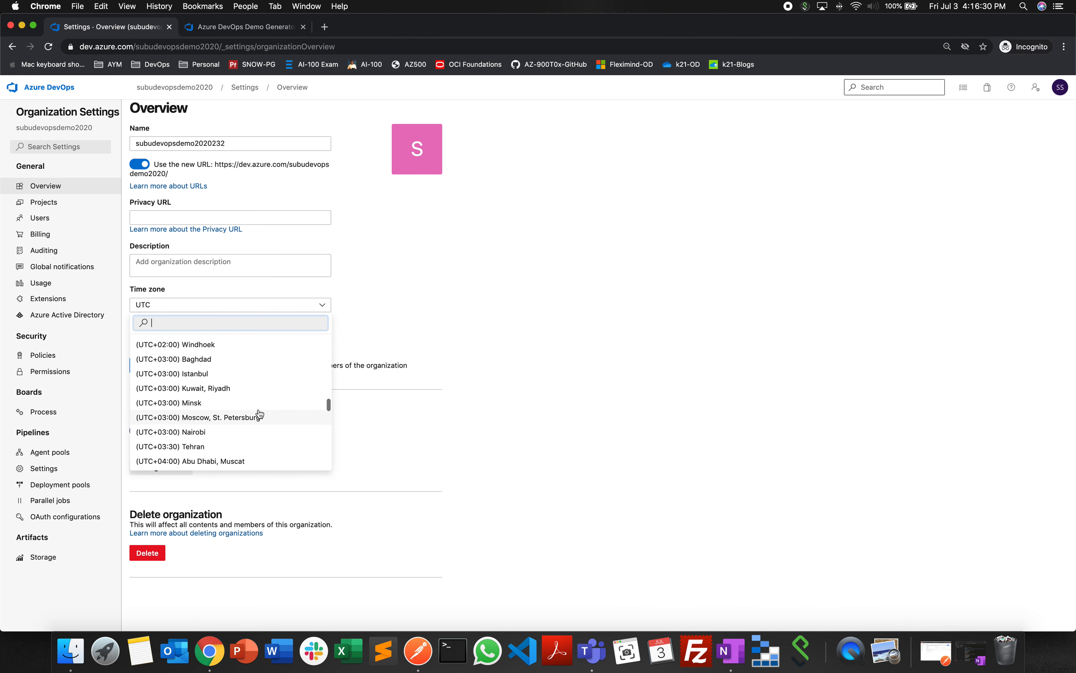
pyautogui.click(249, 378)
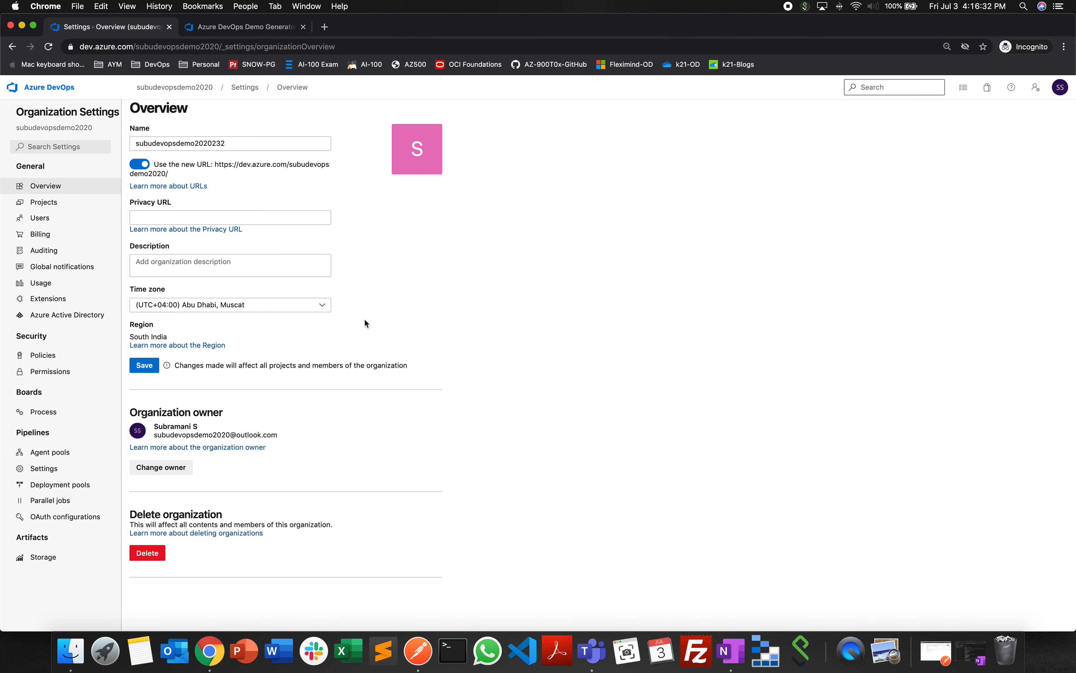
# - Remove the 232 suffix from the organization name and save the organization details
pyautogui.click(230, 144)
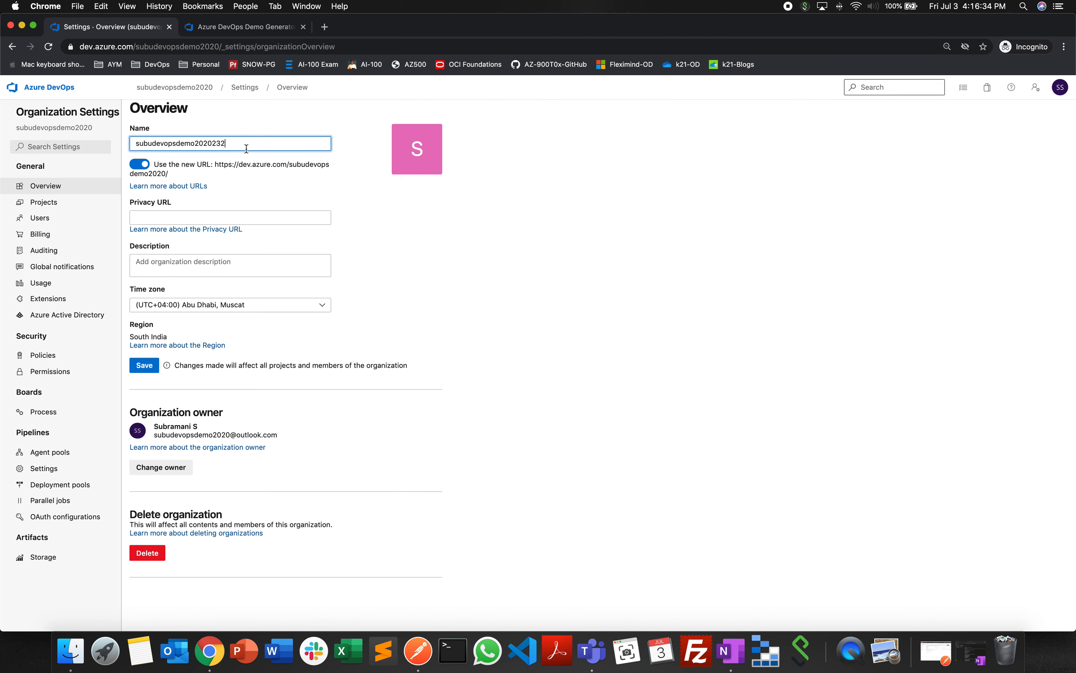
pyautogui.press('BackSpace')
pyautogui.click(144, 365)
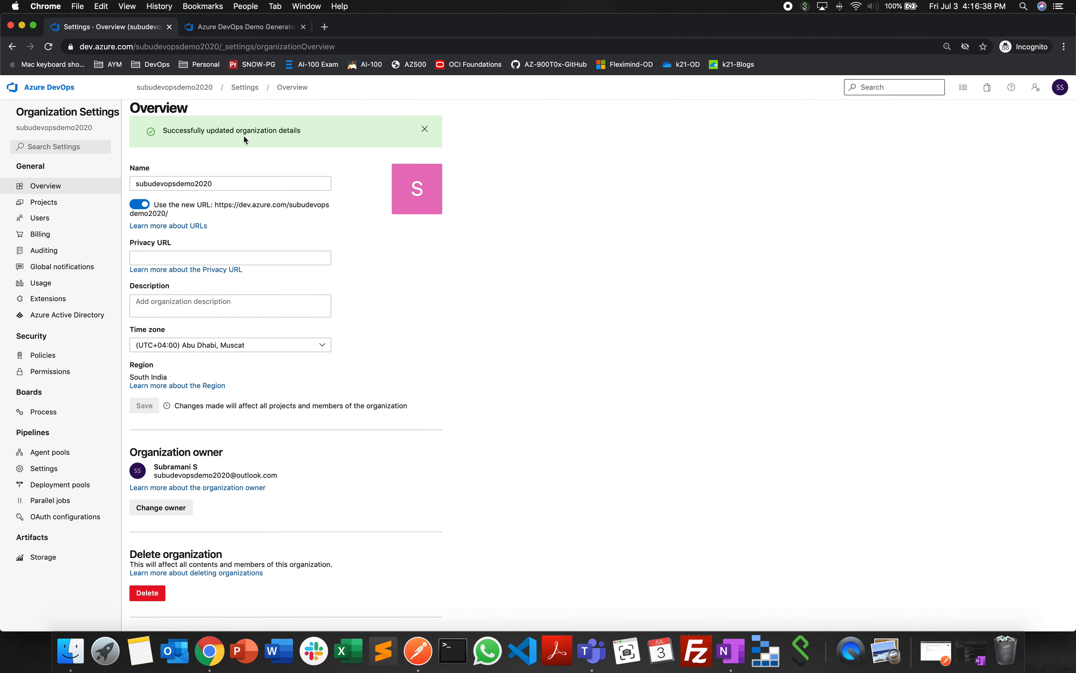
# - Examine the organization owner section and its change owner form, closing the form without choosing a user
pyautogui.scroll(-1, 394, 378)
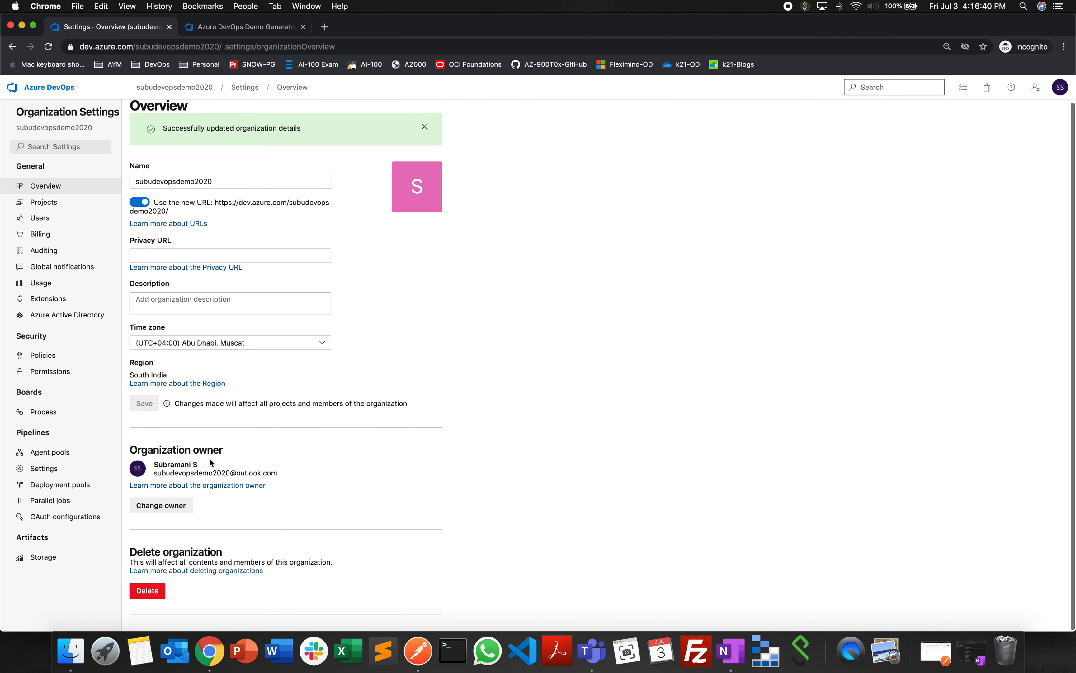
pyautogui.moveTo(130, 452); pyautogui.dragTo(233, 453)
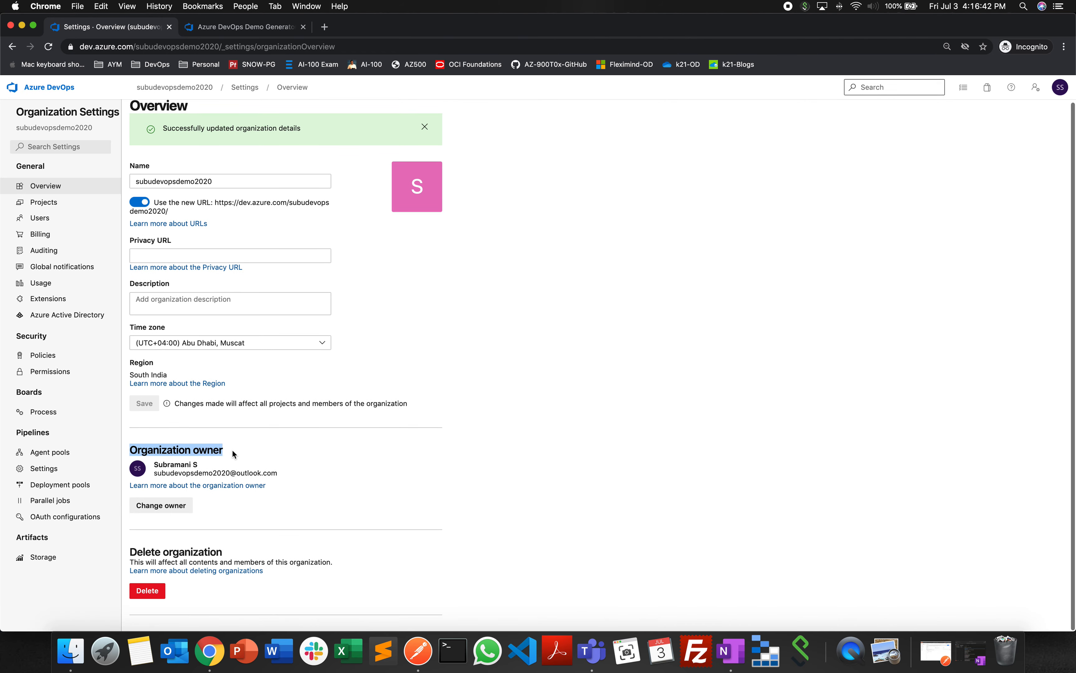
pyautogui.click(258, 451)
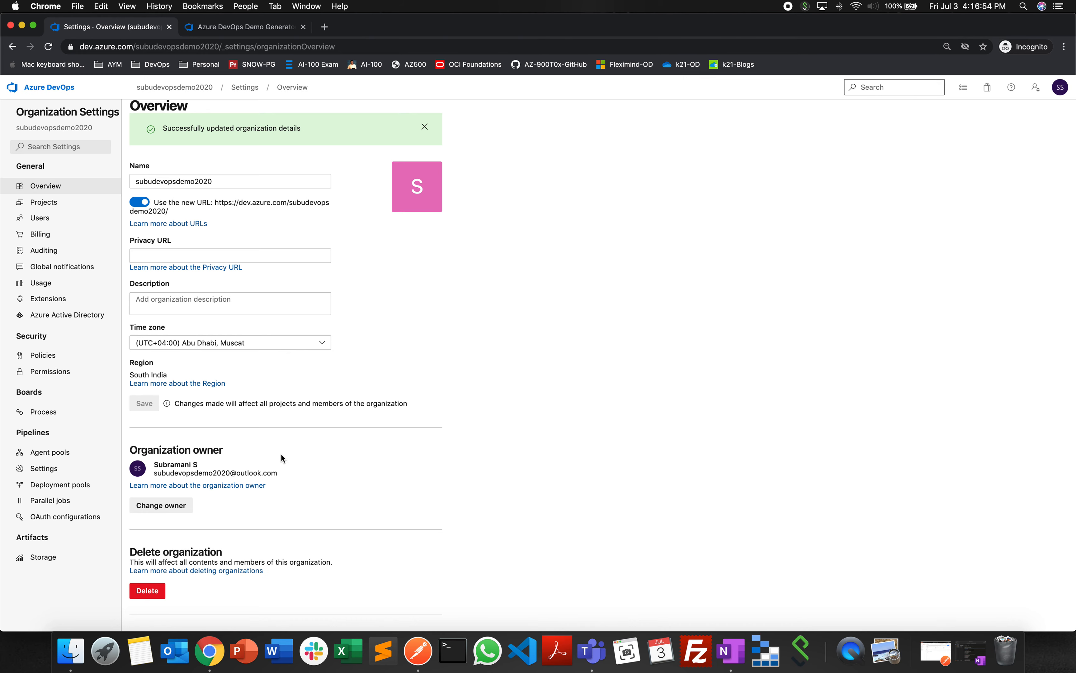
pyautogui.click(167, 507)
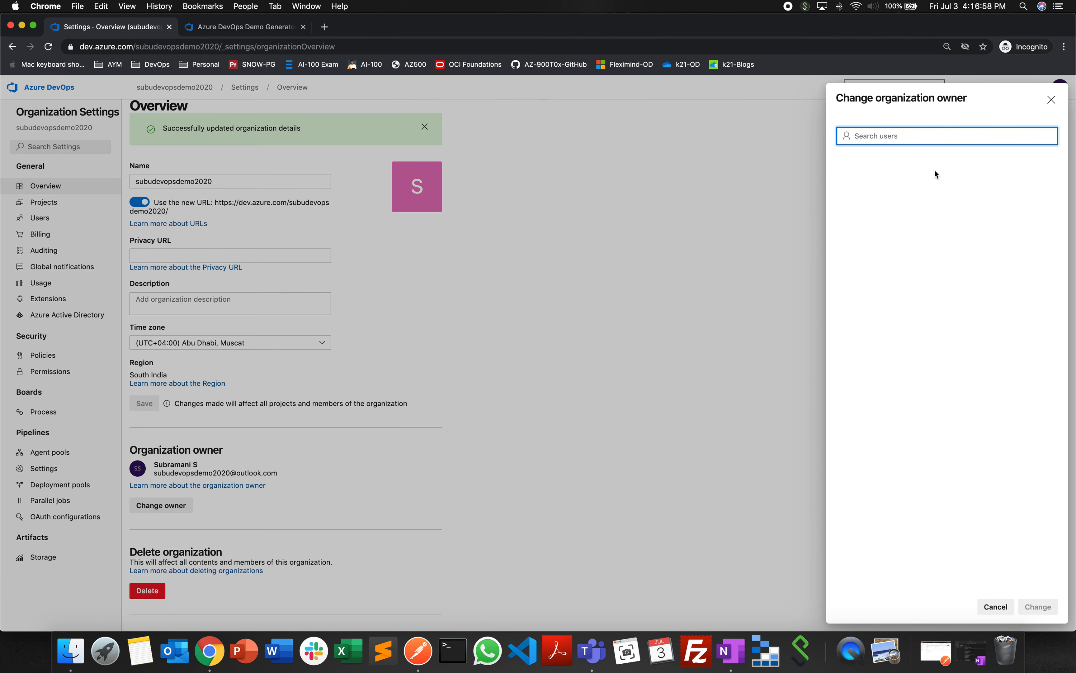
pyautogui.click(1051, 99)
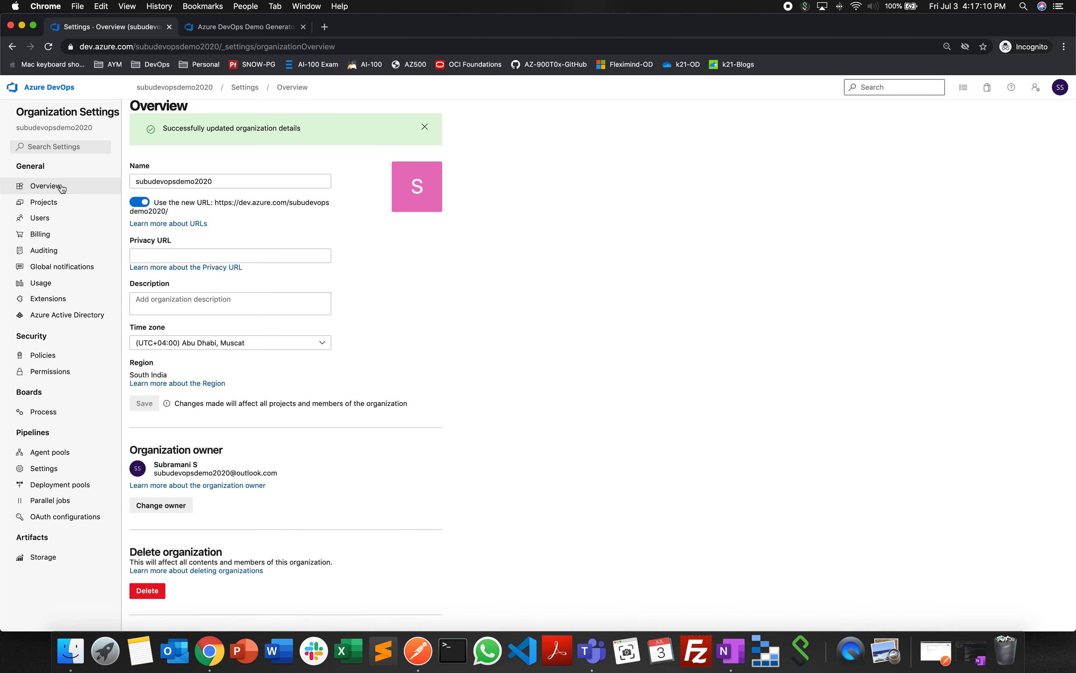
# - Open the organization's project list and look at the new project form and the selection actions for devopsdemo1
pyautogui.click(61, 204)
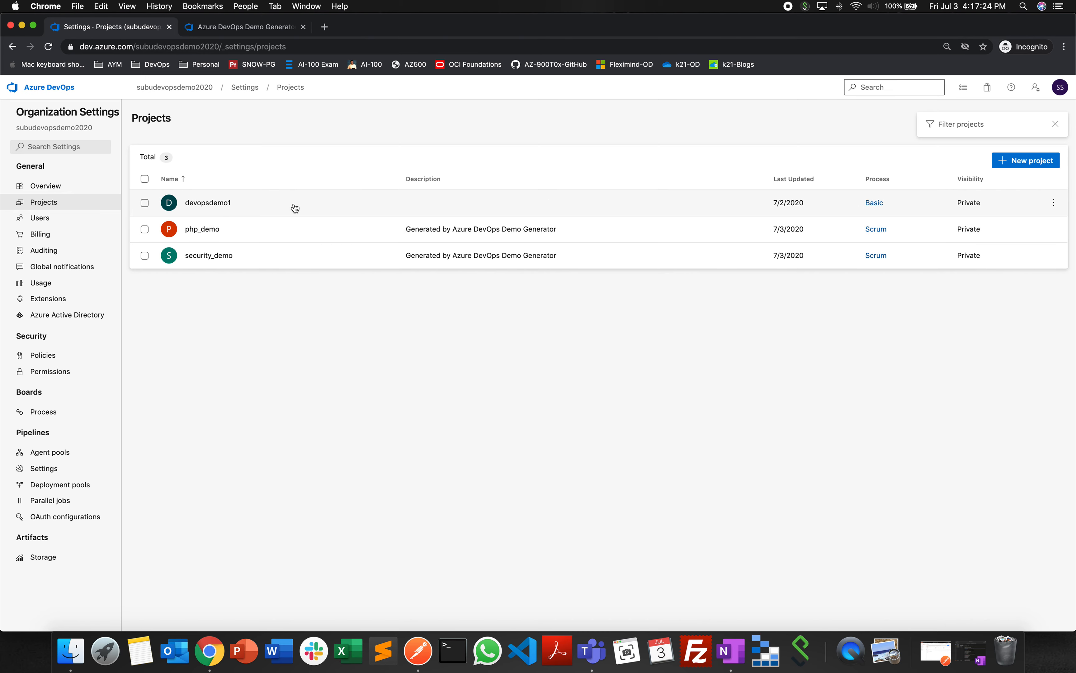
pyautogui.click(1034, 166)
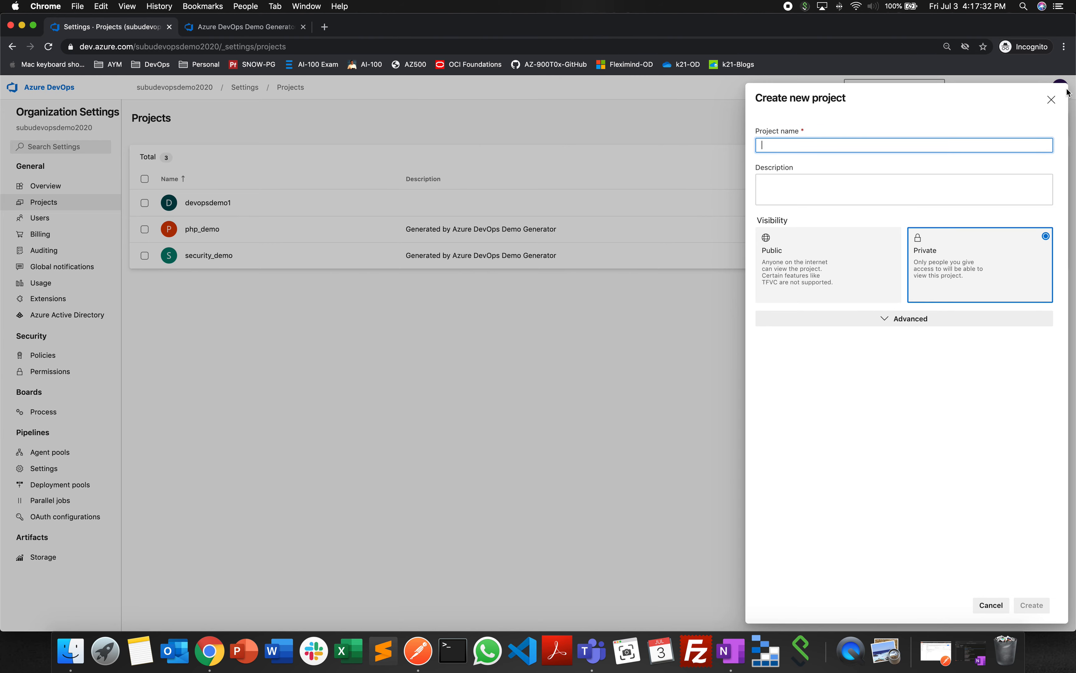
pyautogui.click(1051, 99)
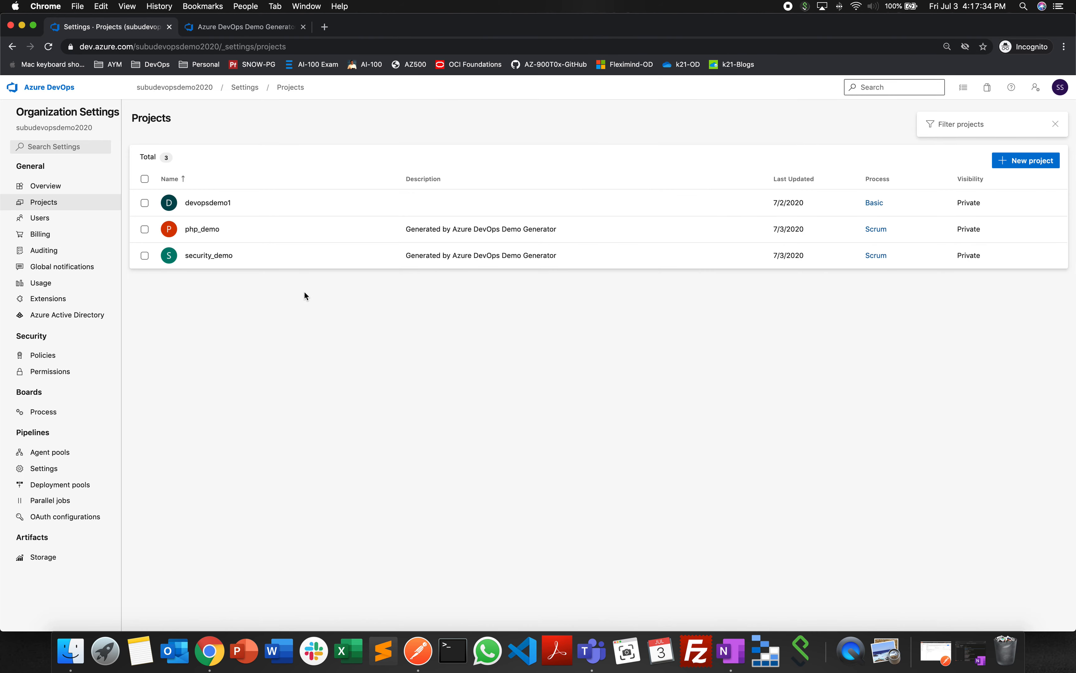
pyautogui.click(144, 202)
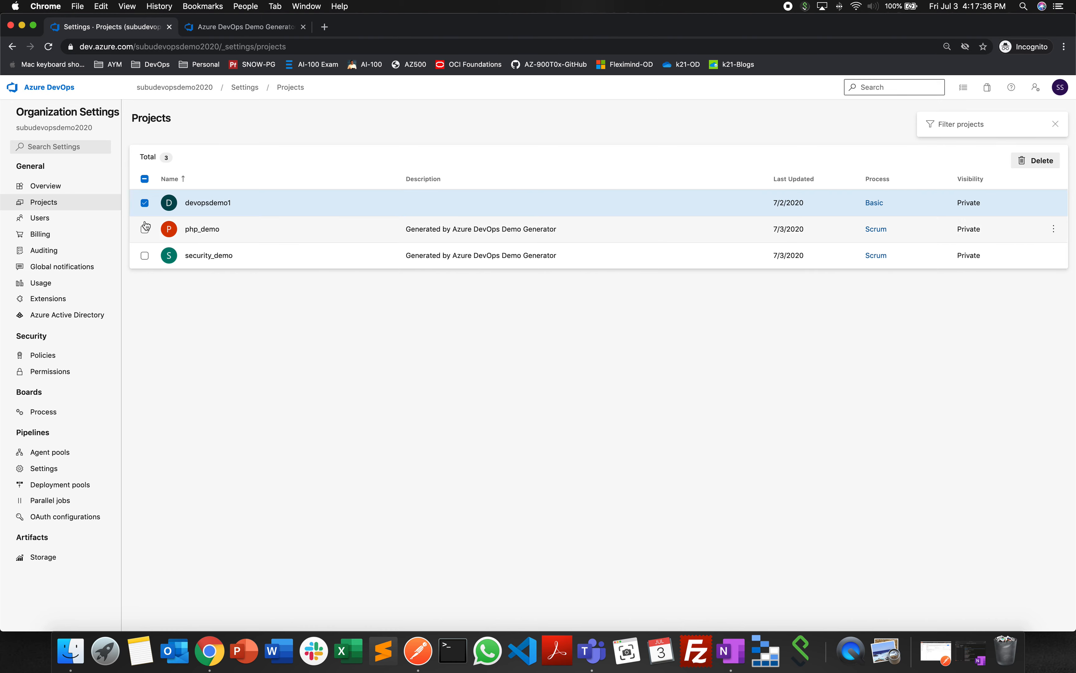
pyautogui.click(145, 203)
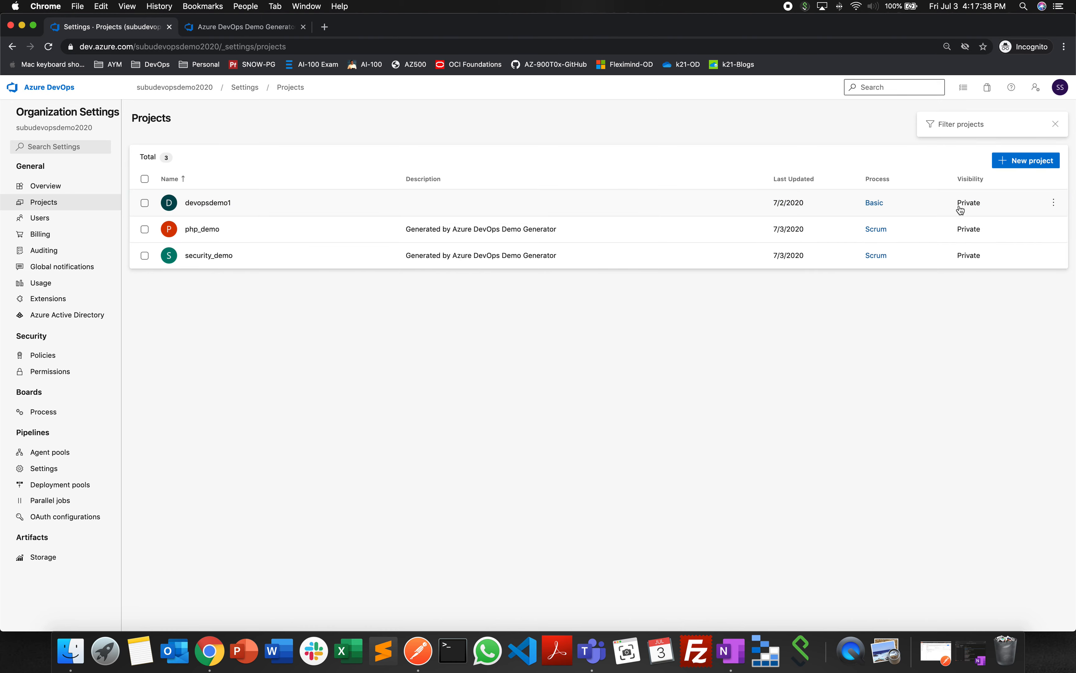
# - Create a new private project named demo
pyautogui.click(1022, 162)
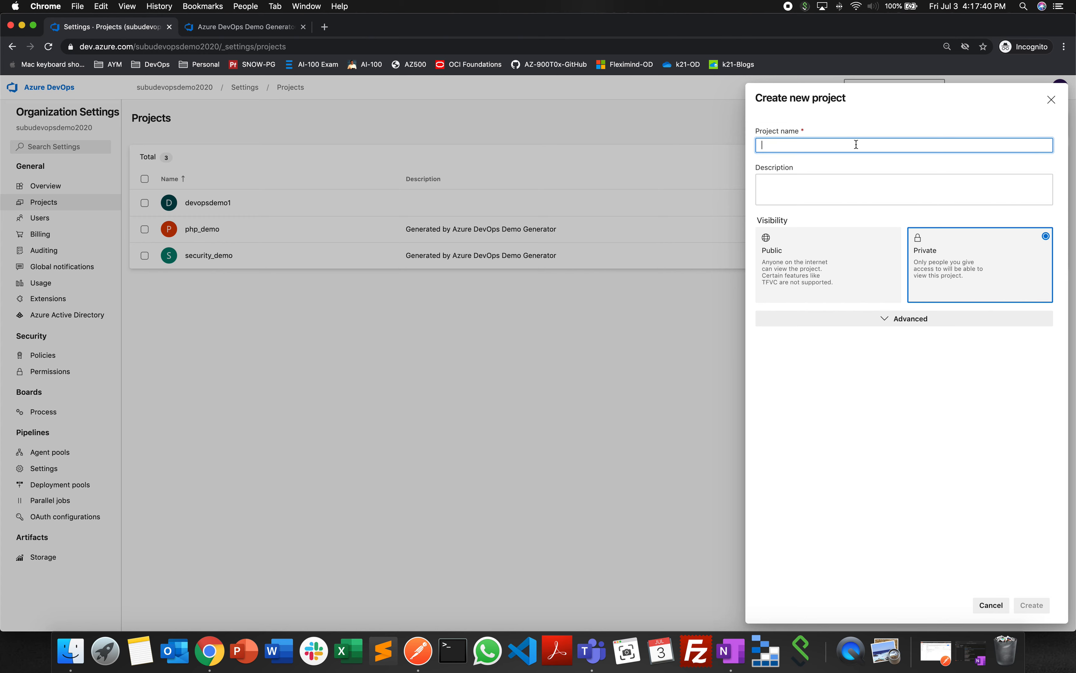
pyautogui.write('demo')
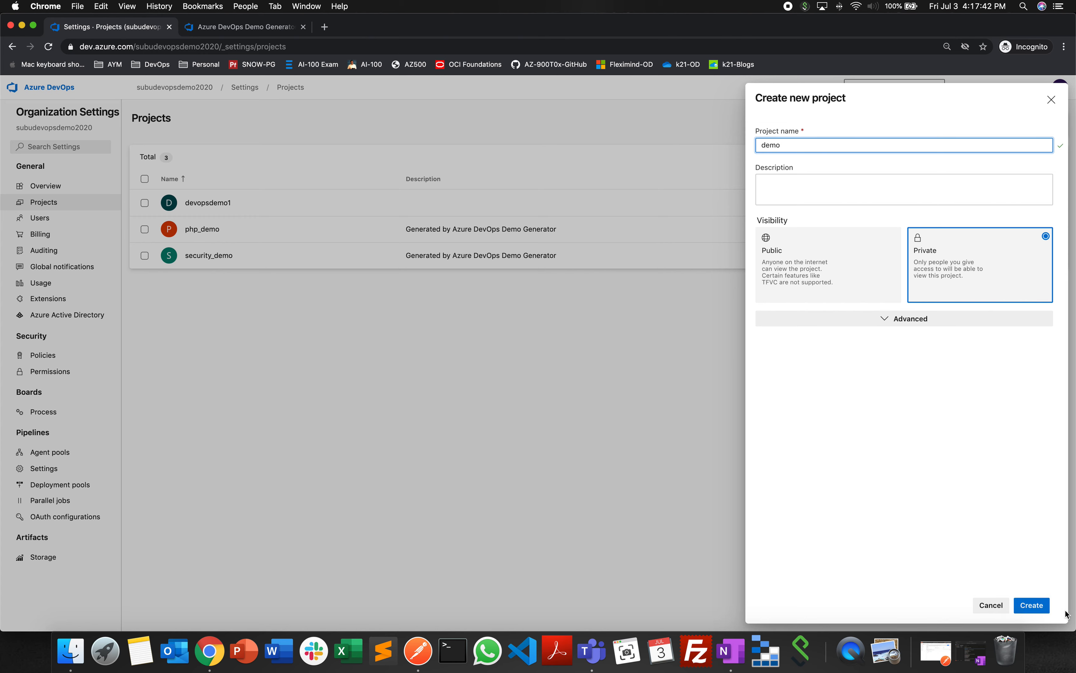
pyautogui.click(1043, 605)
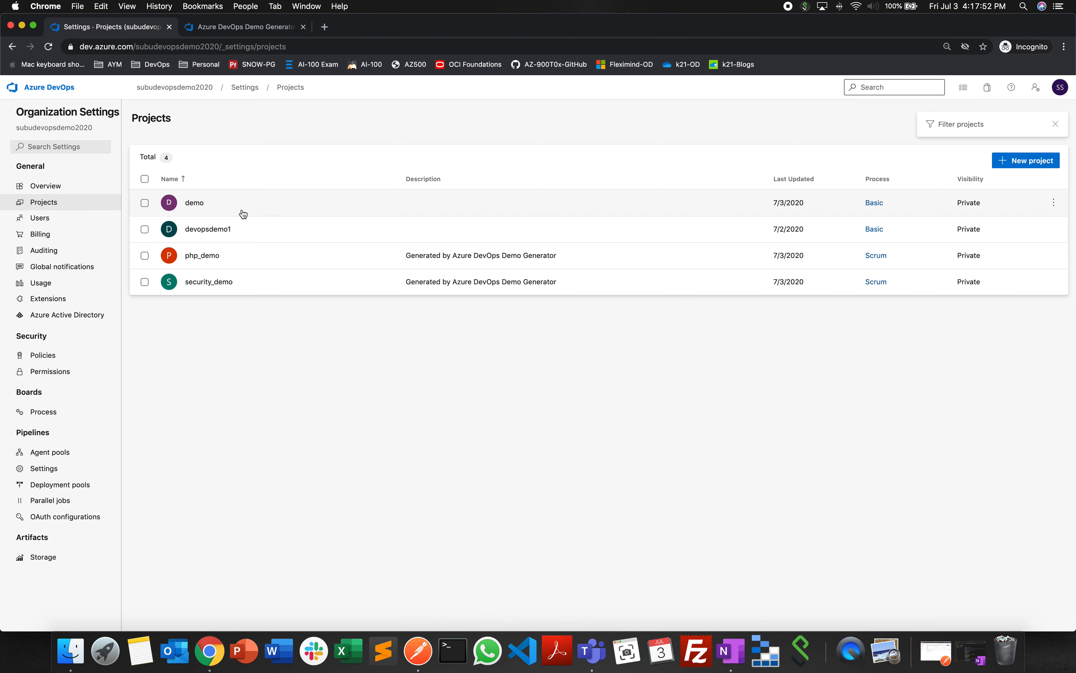
# - Delete the demo project, confirming the deletion with its project name
pyautogui.click(1053, 203)
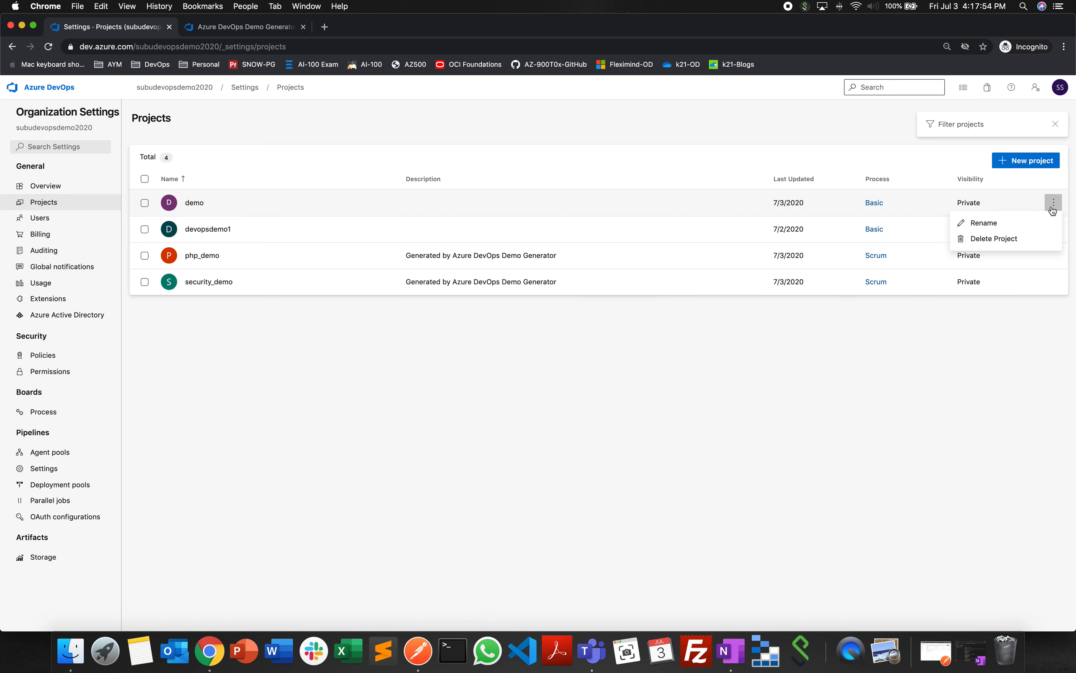
pyautogui.click(1017, 240)
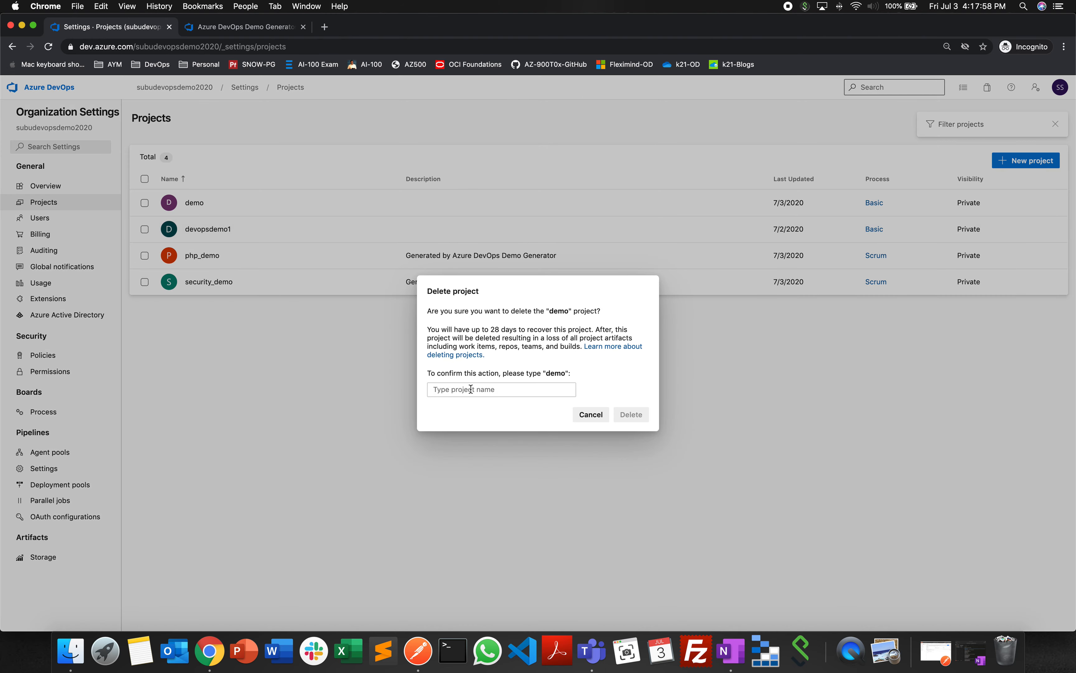
pyautogui.doubleClick(560, 312)
pyautogui.press('super+c')
pyautogui.click(499, 390)
pyautogui.press('super+v')
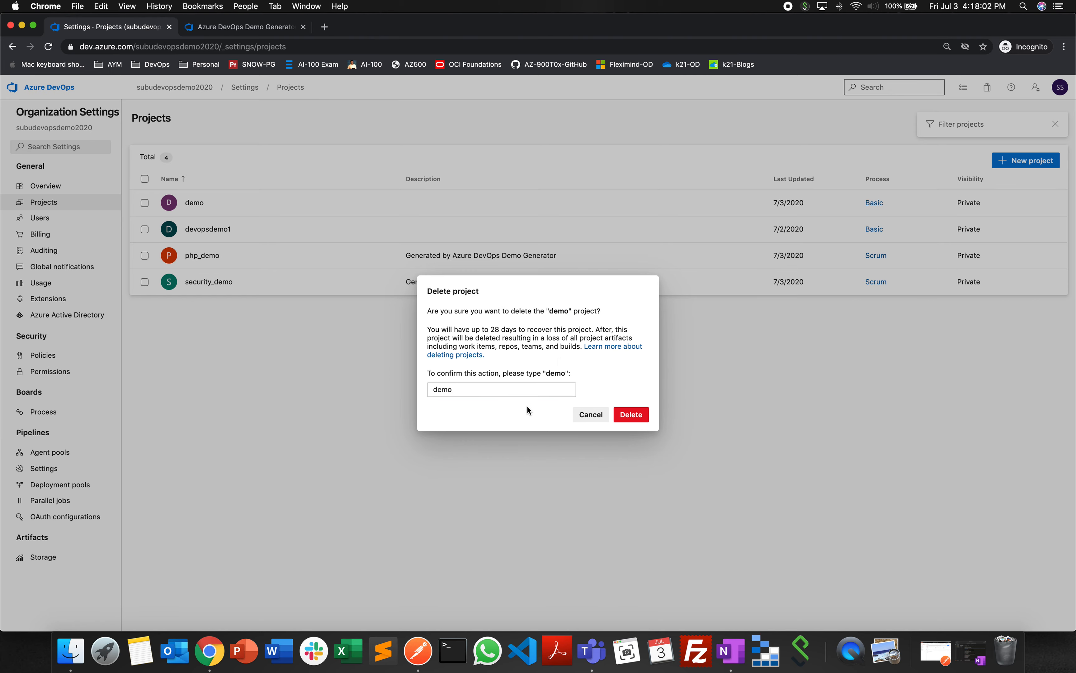
pyautogui.click(631, 418)
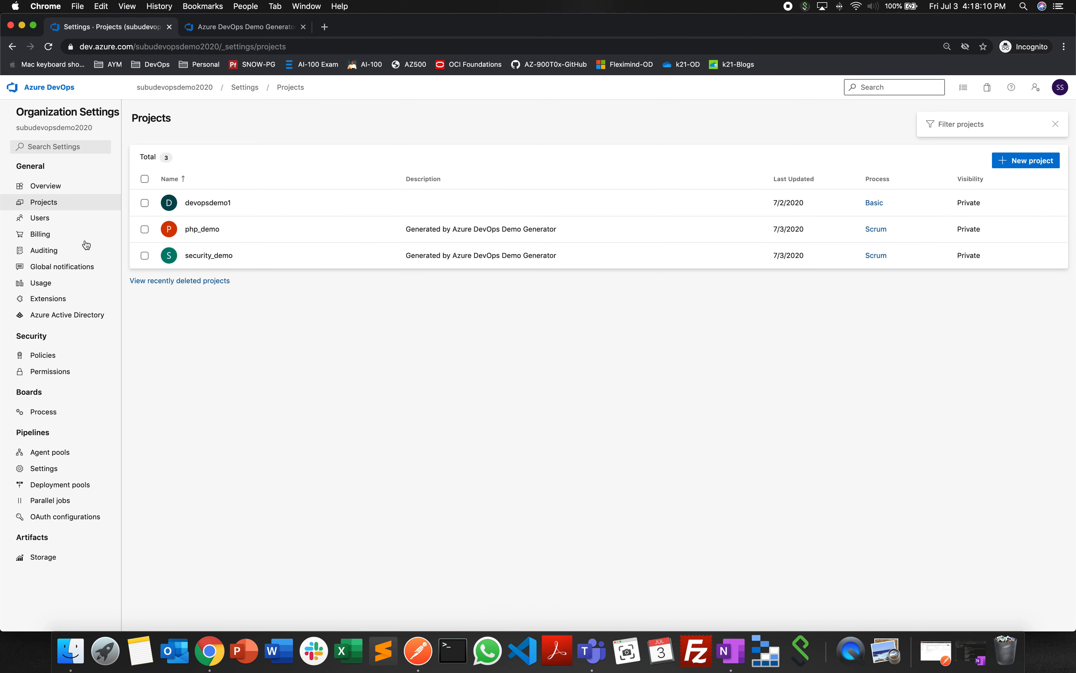
# - Open the organization's users page and examine the access level and project choices for adding new users, cancelling without adding anyone
pyautogui.click(42, 219)
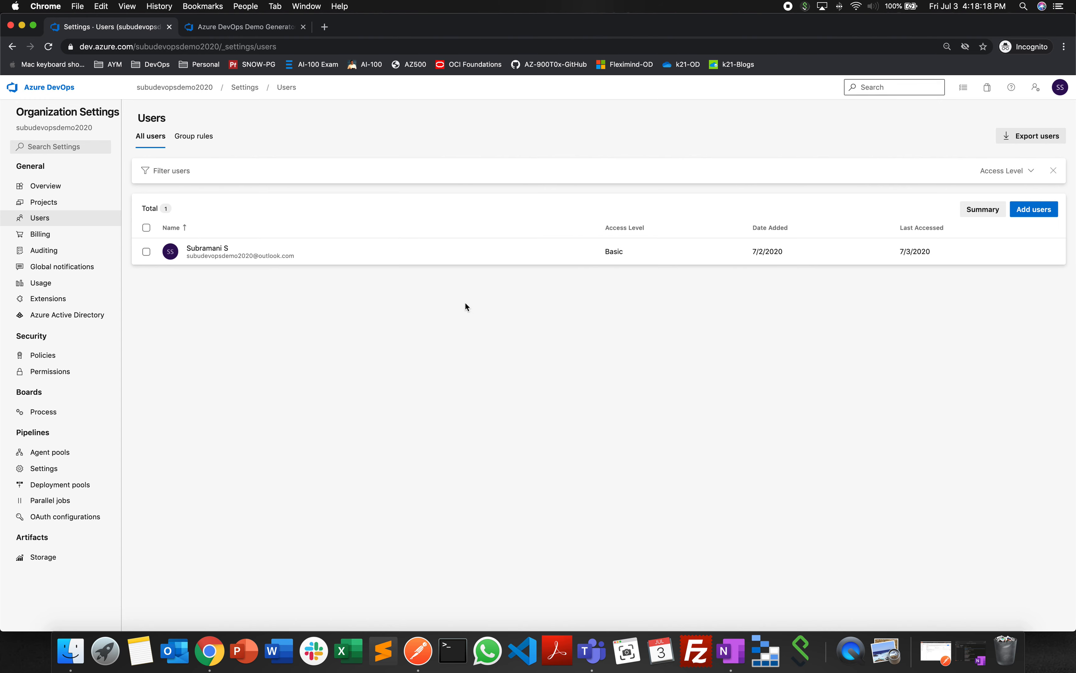
pyautogui.click(1034, 209)
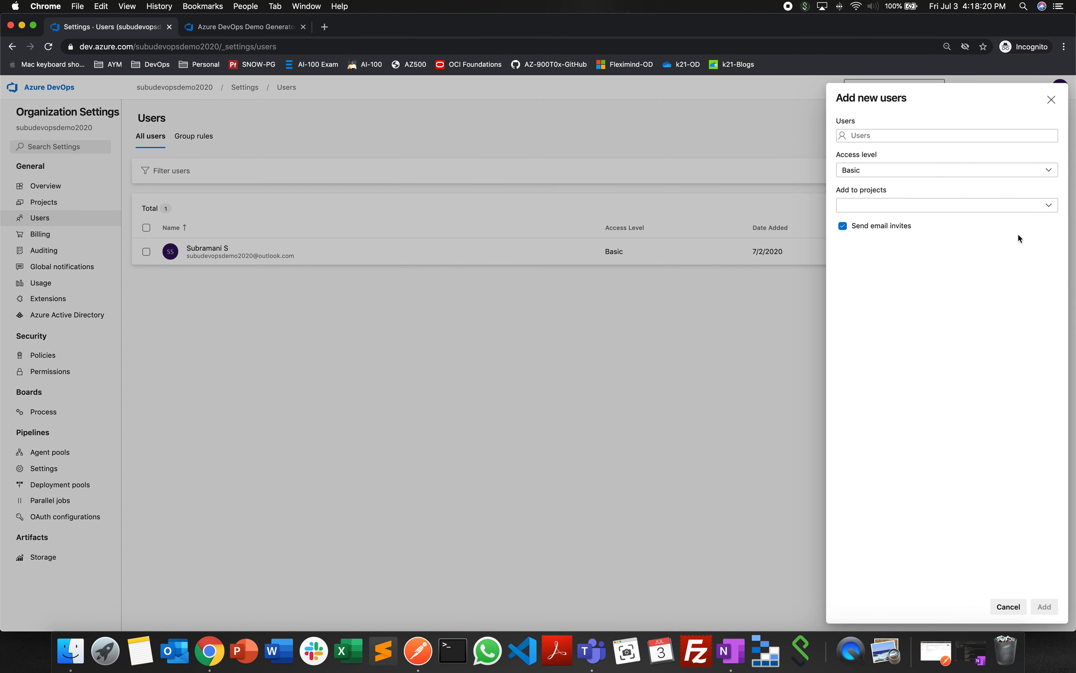
pyautogui.click(895, 135)
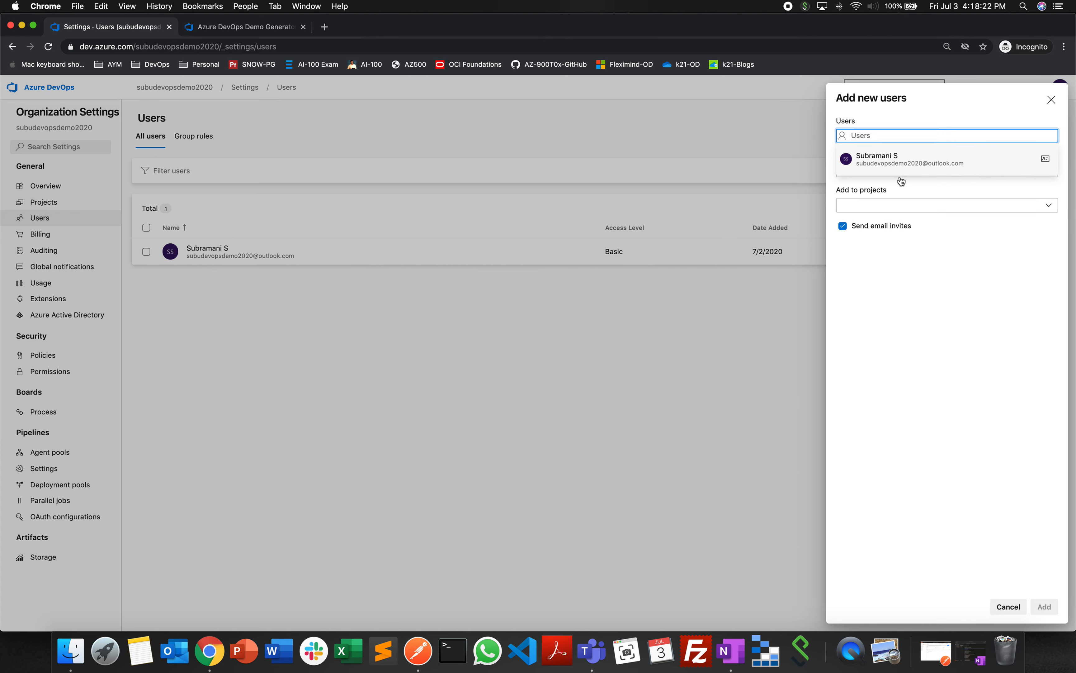
pyautogui.click(918, 251)
pyautogui.click(894, 172)
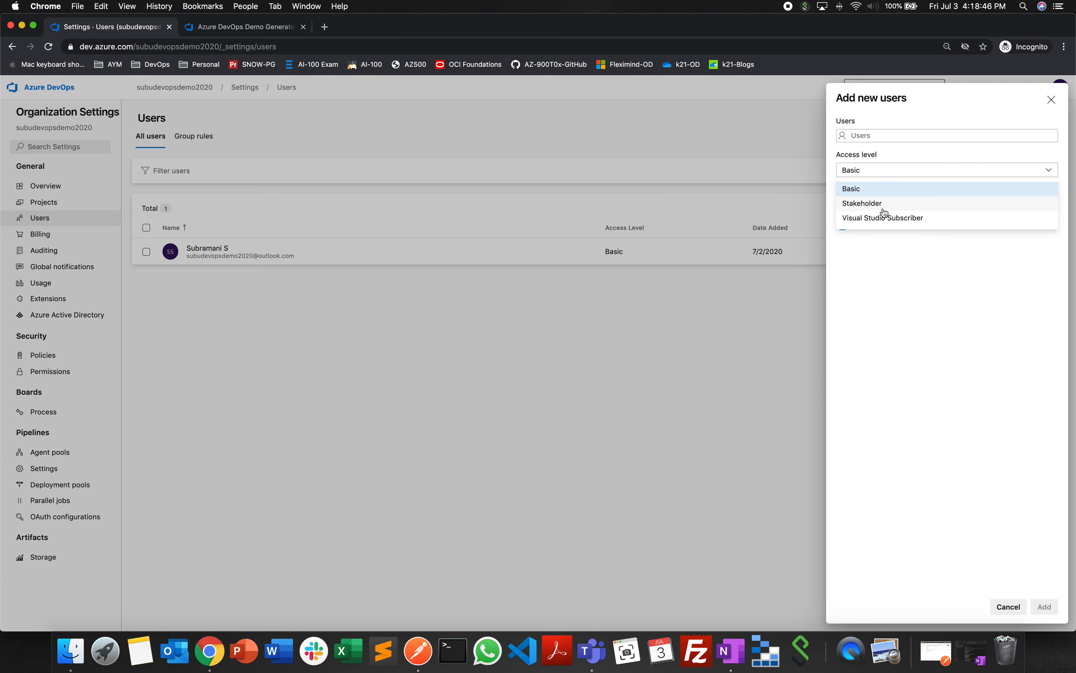
pyautogui.click(961, 381)
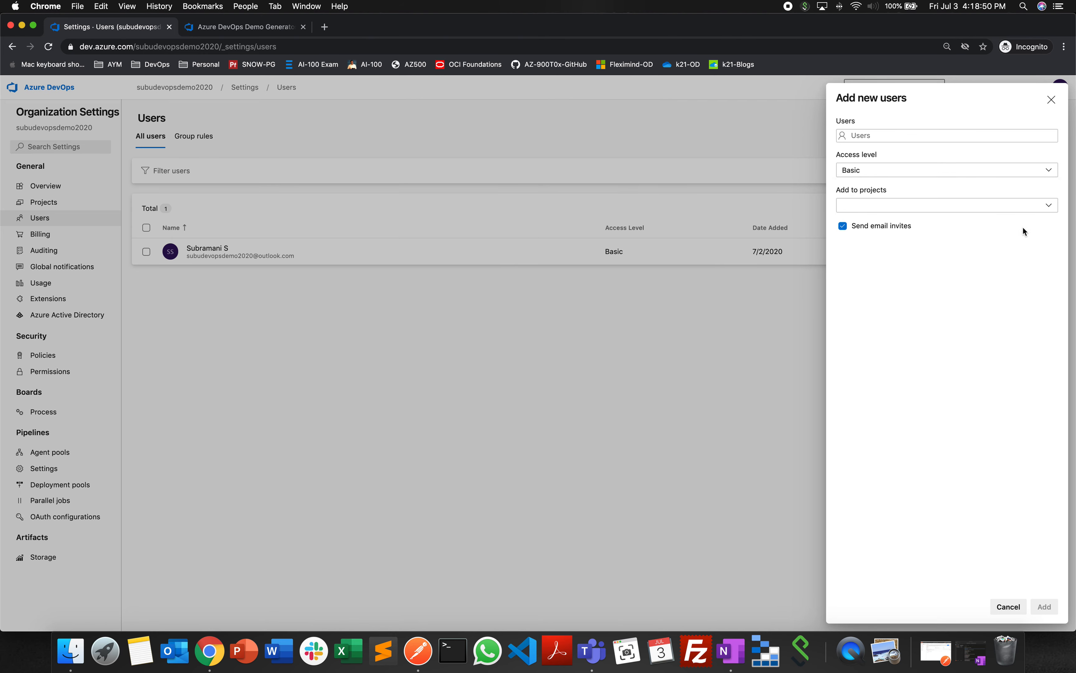
pyautogui.click(1046, 208)
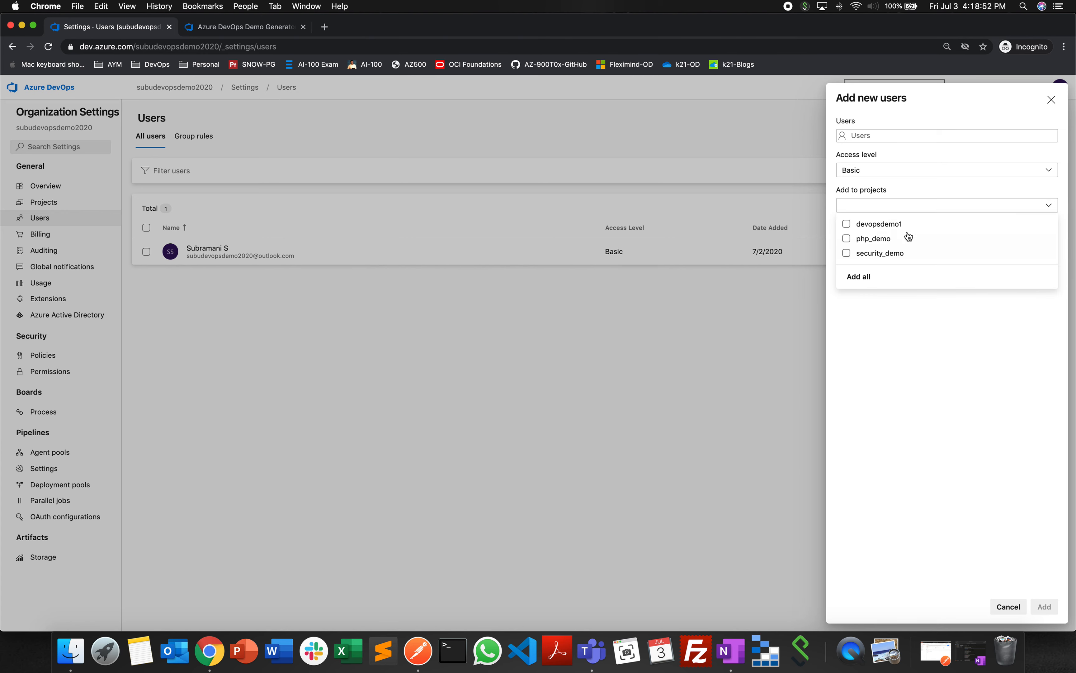
pyautogui.click(918, 318)
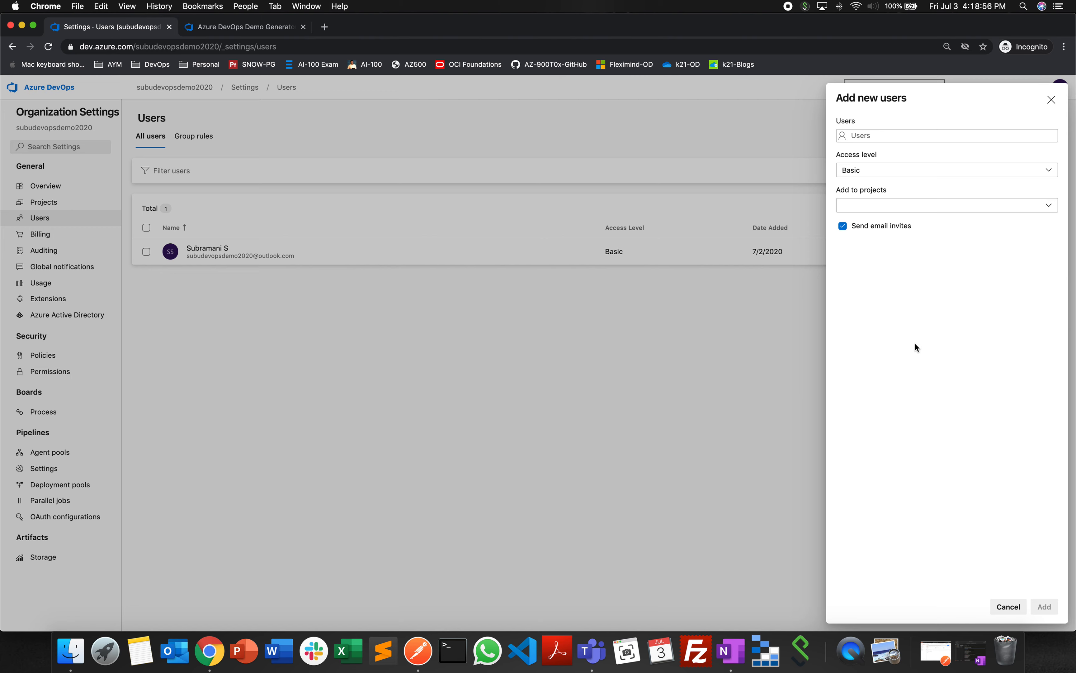
pyautogui.click(1012, 607)
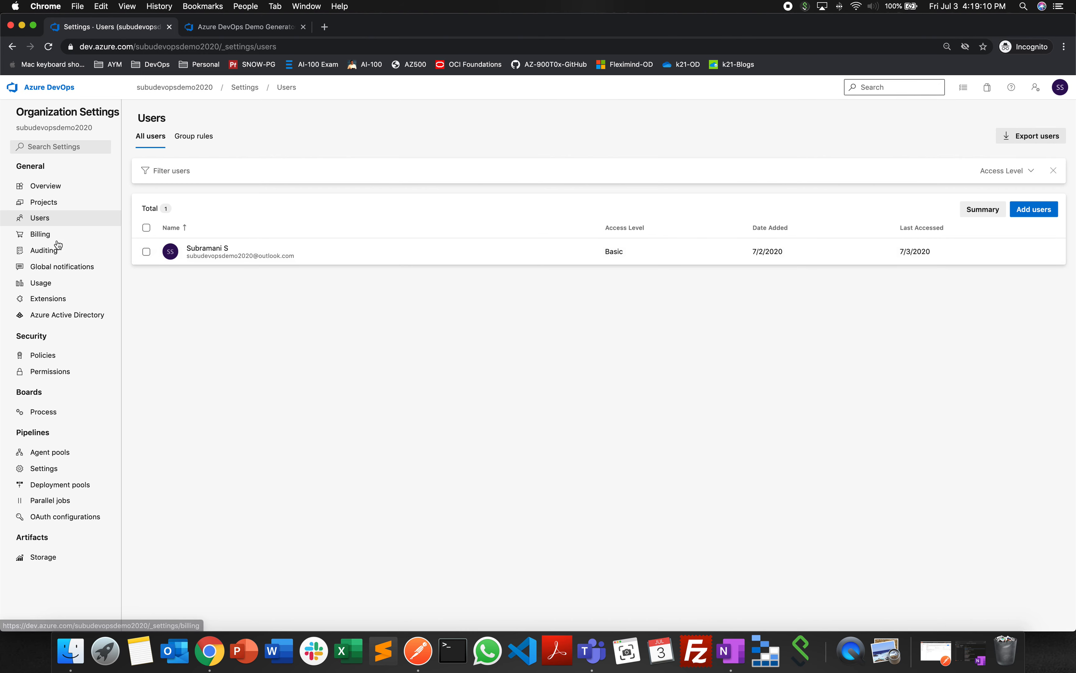
# - Open the organization's billing page and review the free allowances for Microsoft-hosted pipelines and Basic users
pyautogui.click(40, 235)
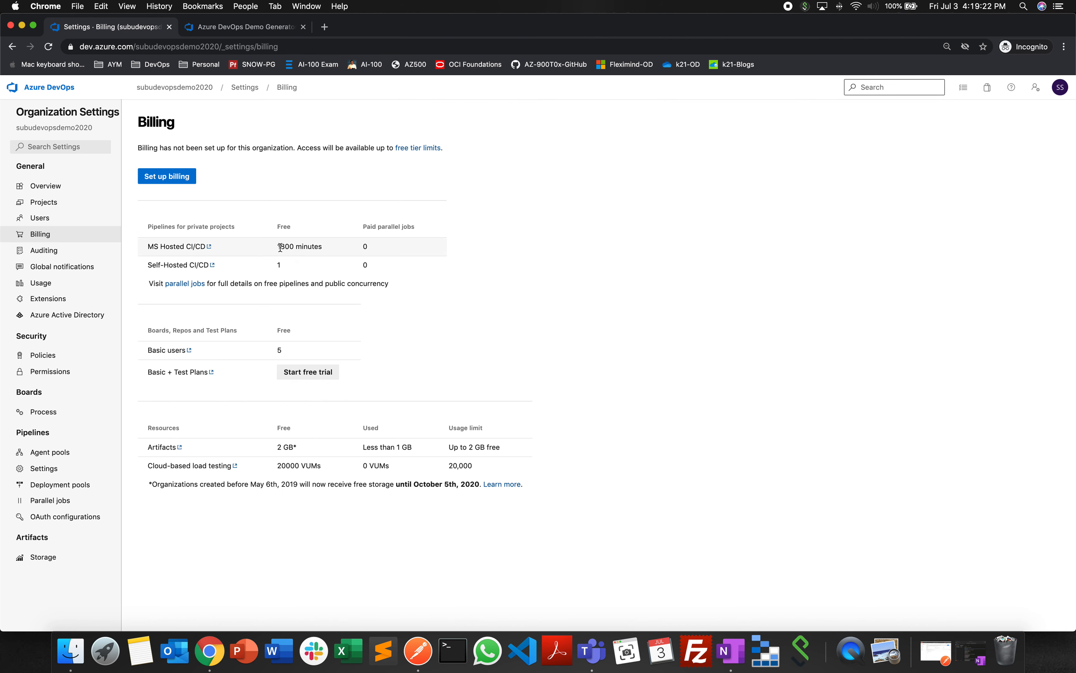
pyautogui.moveTo(275, 246); pyautogui.dragTo(345, 244)
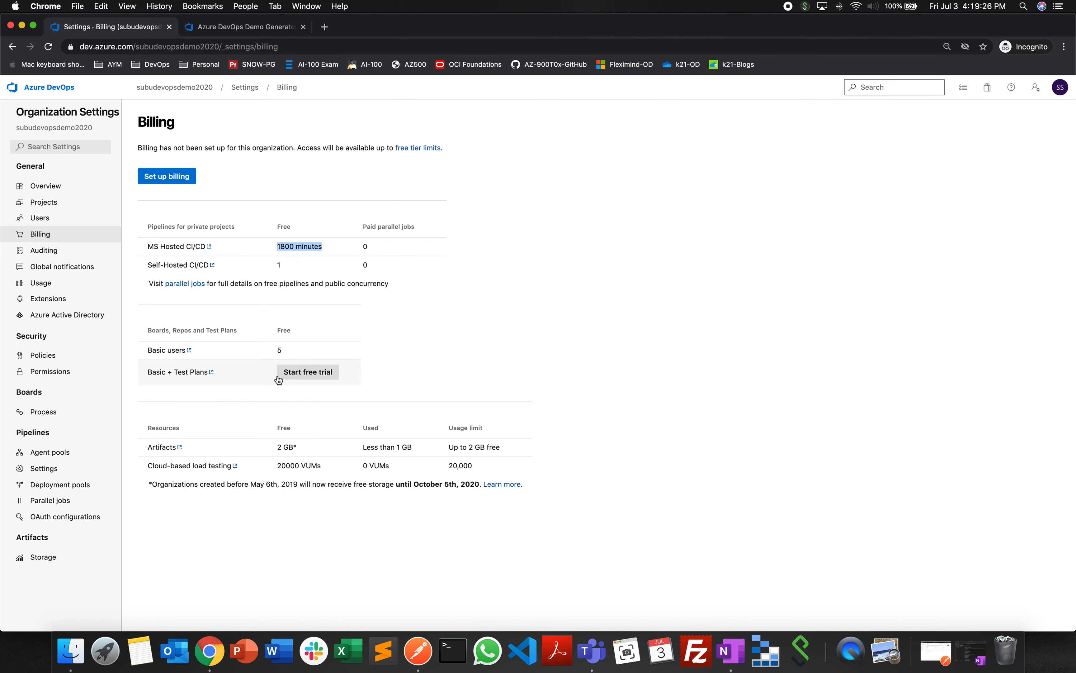
pyautogui.click(276, 350)
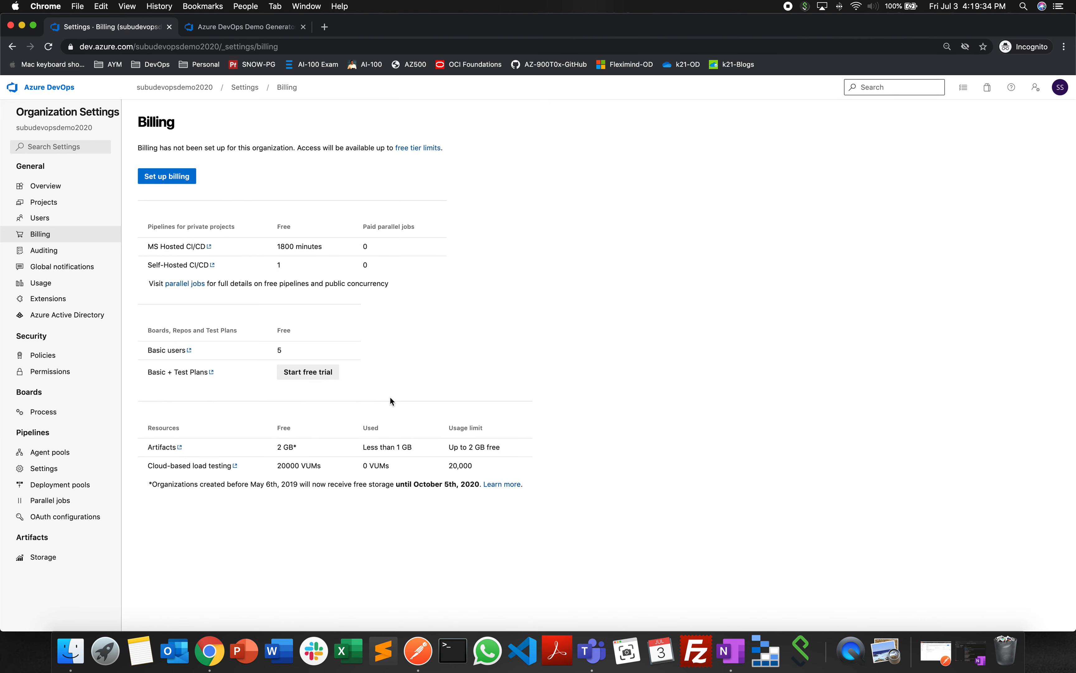
# - Look at the billing setup form and its new Azure subscription sign-up, returning to the billing page without subscribing
pyautogui.click(175, 184)
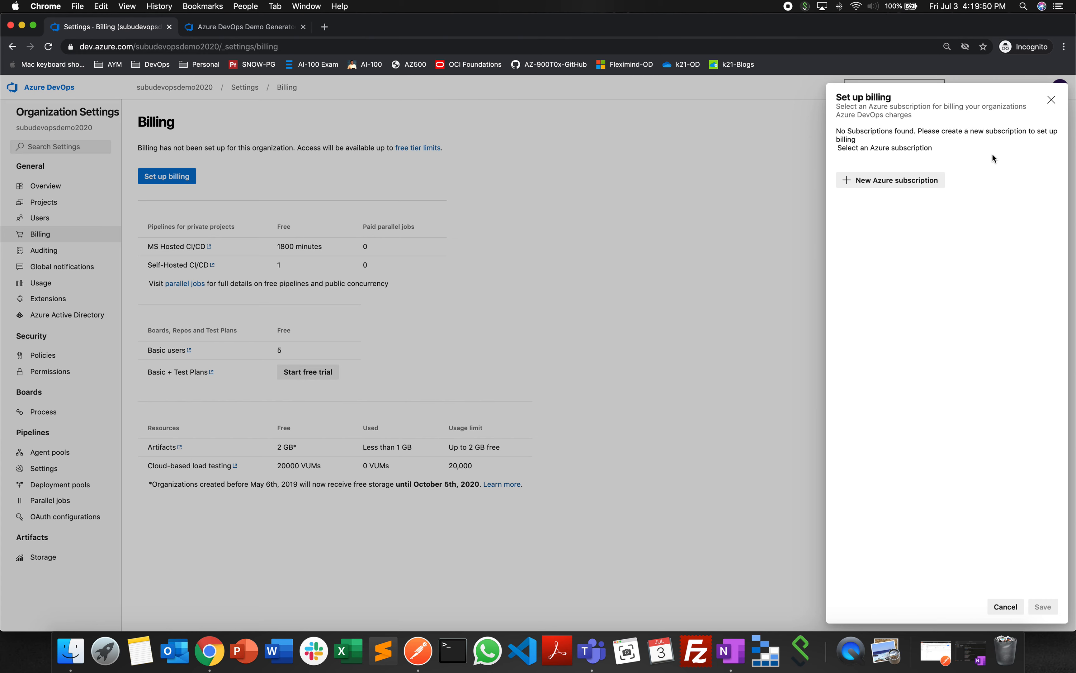
pyautogui.click(884, 186)
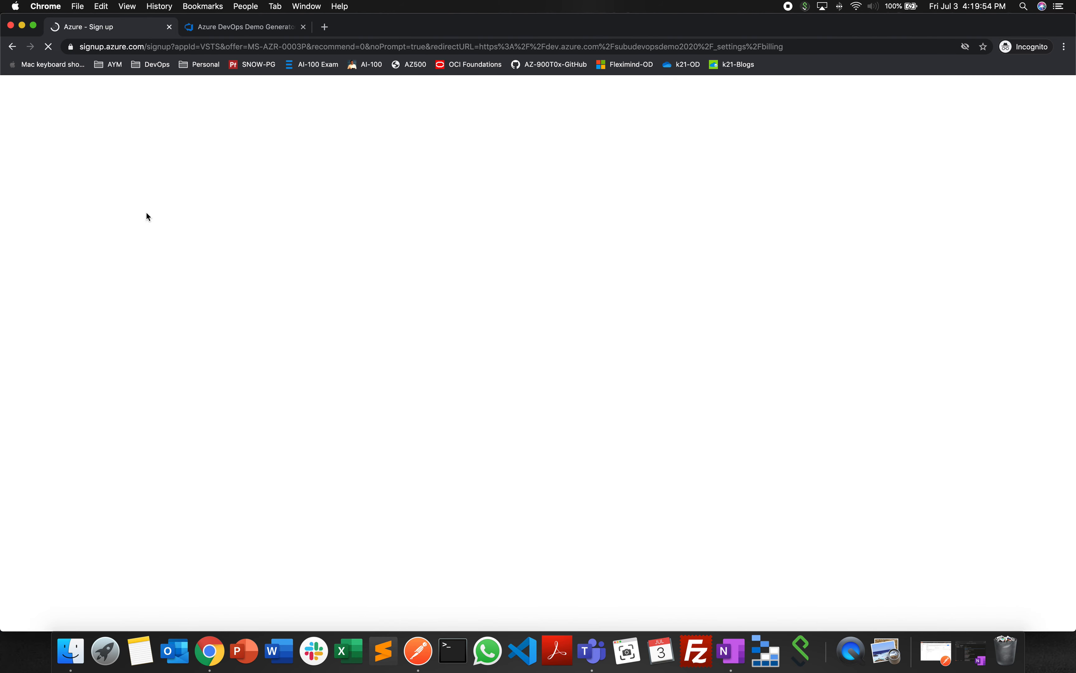
pyautogui.click(13, 47)
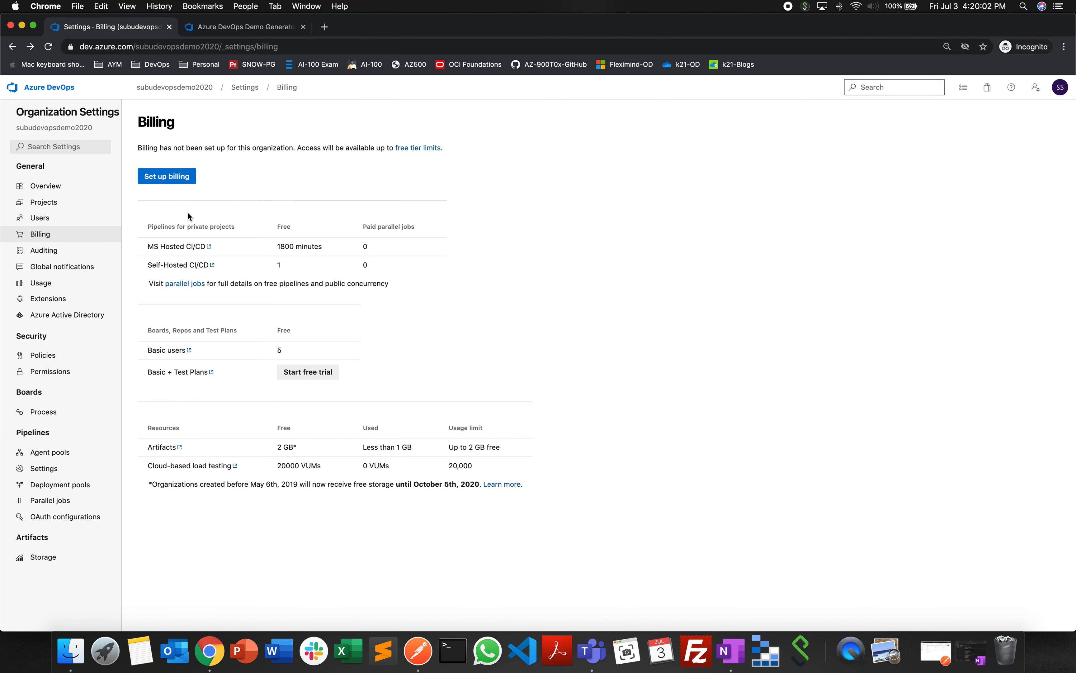
# - Open the organization's auditing logs and look at the log export formats without exporting
pyautogui.click(60, 252)
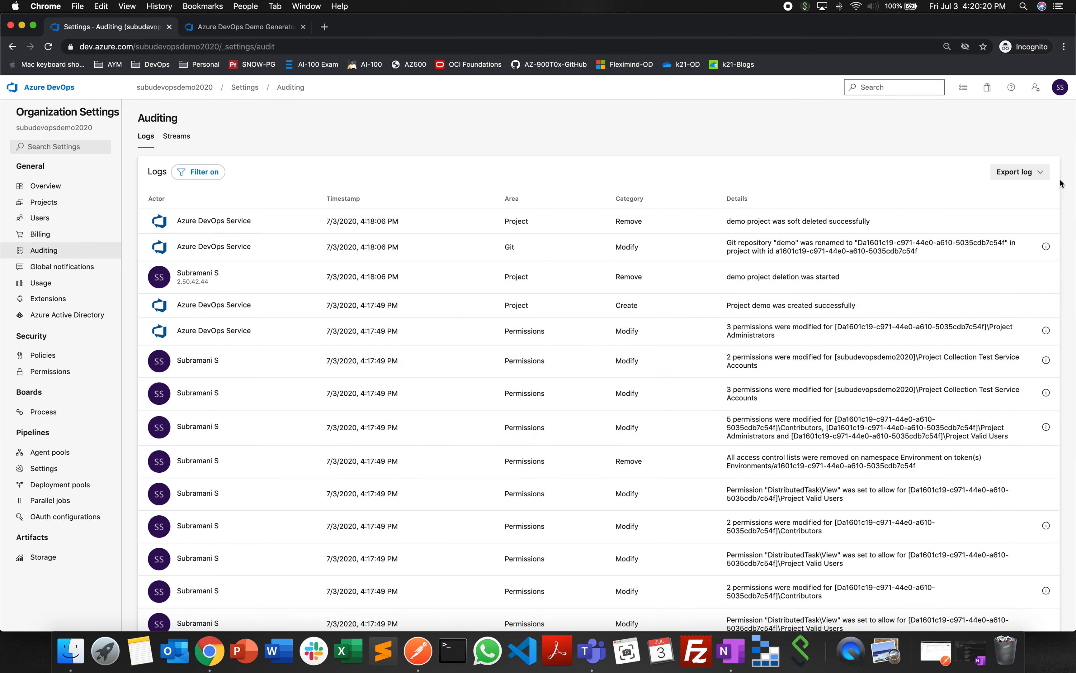
pyautogui.click(1040, 176)
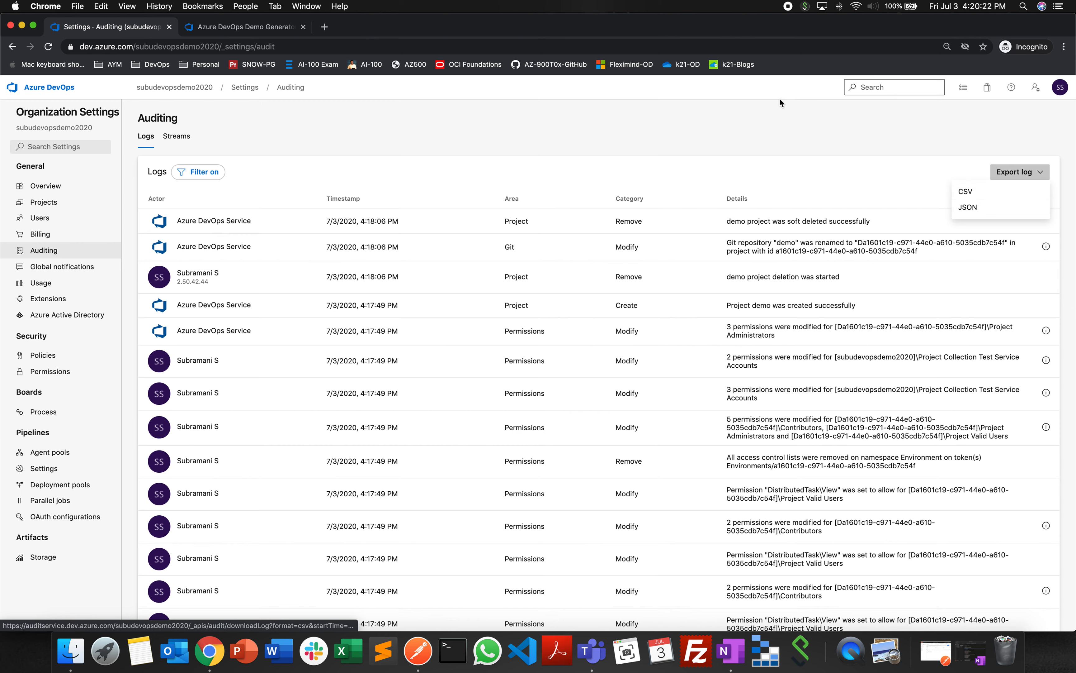
pyautogui.click(772, 121)
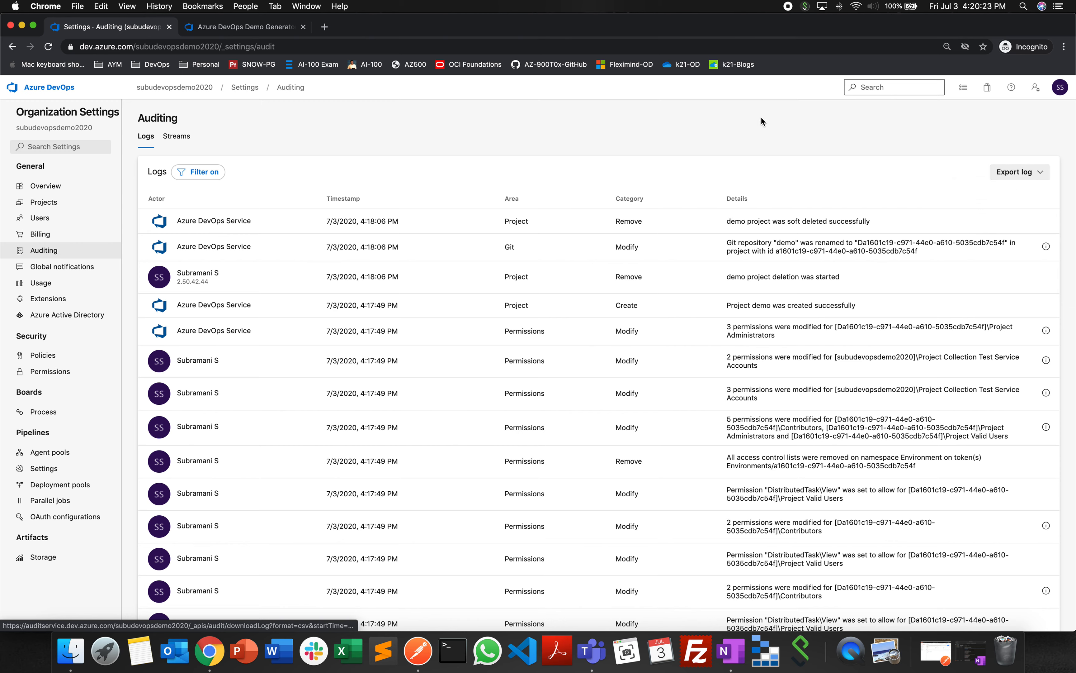
# - Review the default global notification subscriptions and view the details of the Build completes subscription, closing it unchanged
pyautogui.click(64, 267)
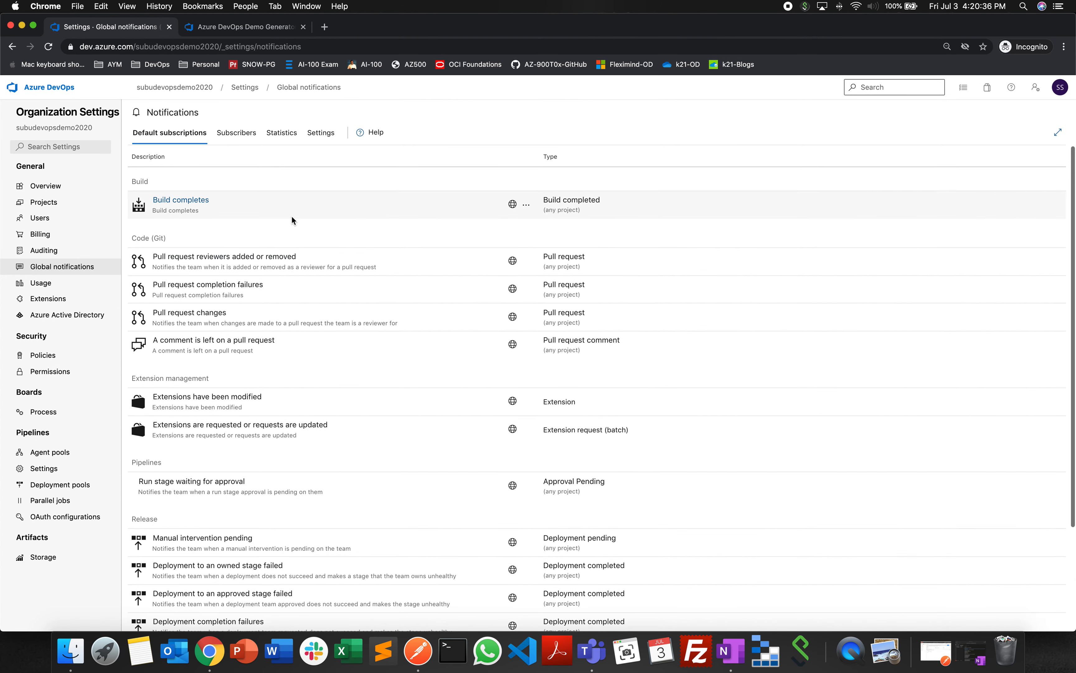
pyautogui.click(525, 205)
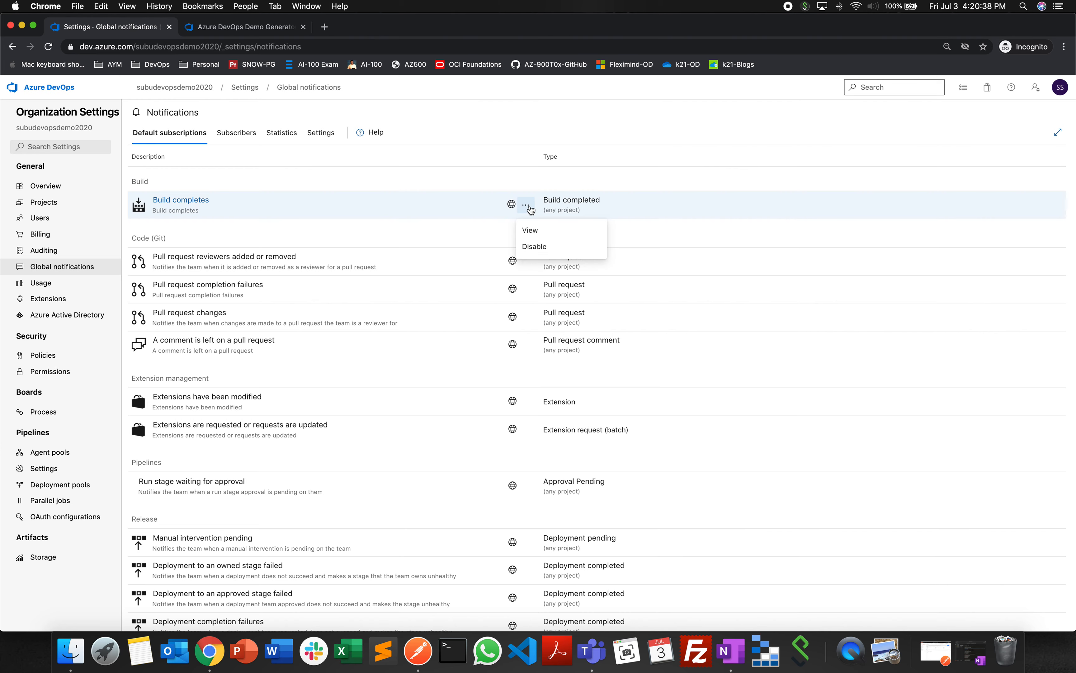
pyautogui.click(550, 235)
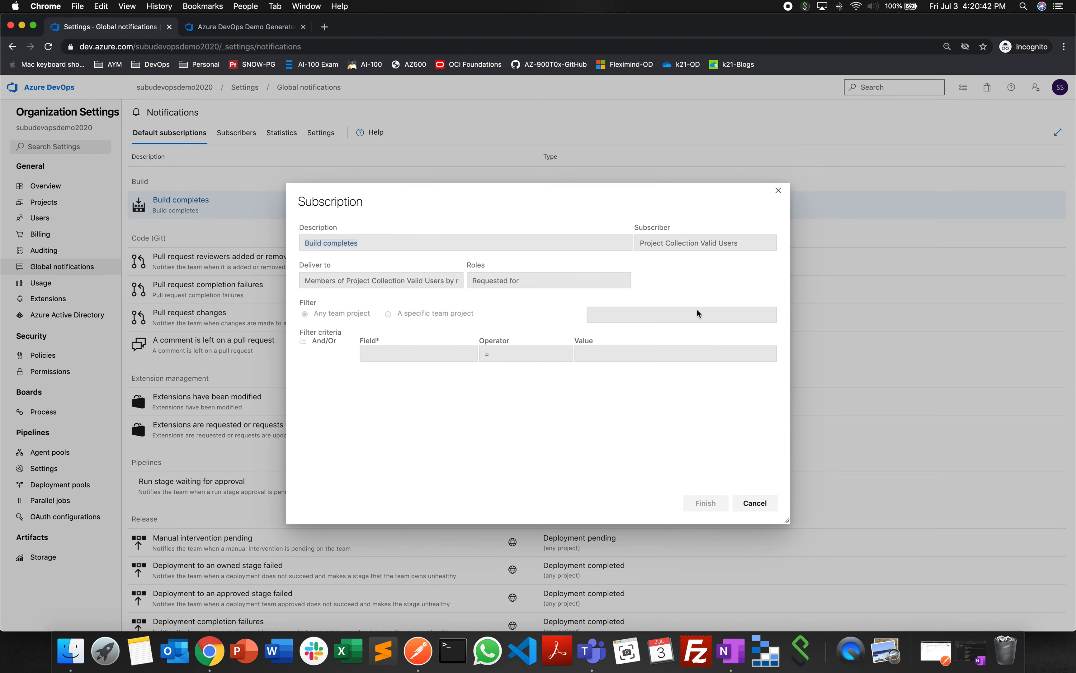
pyautogui.press('Escape')
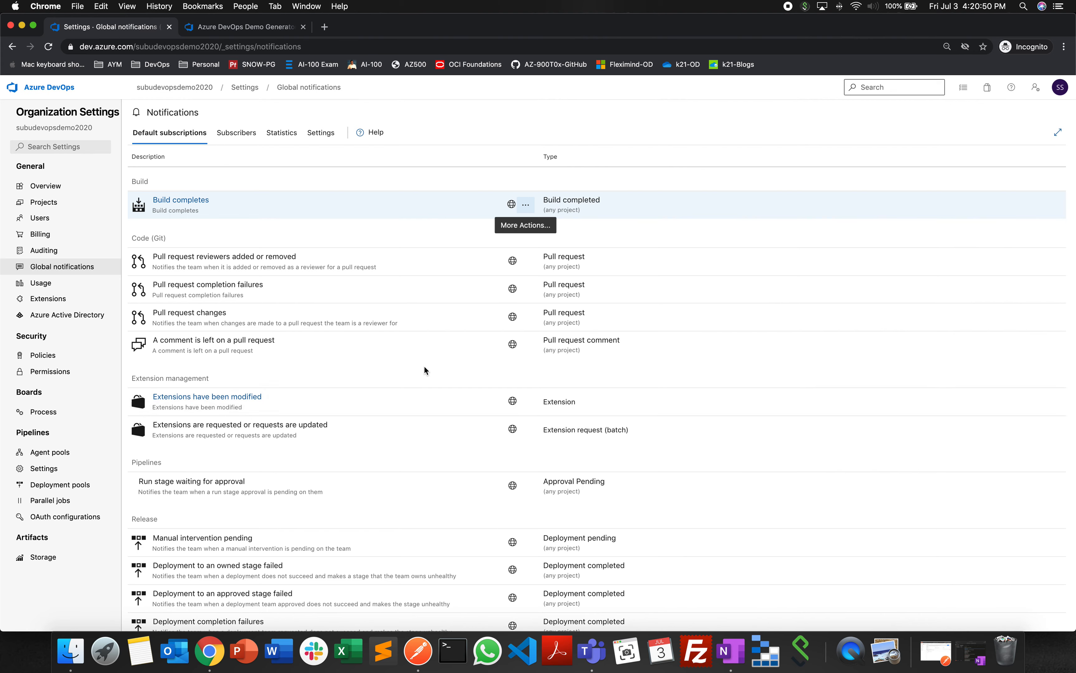
pyautogui.scroll(-3, 423, 367)
pyautogui.scroll(3, 419, 374)
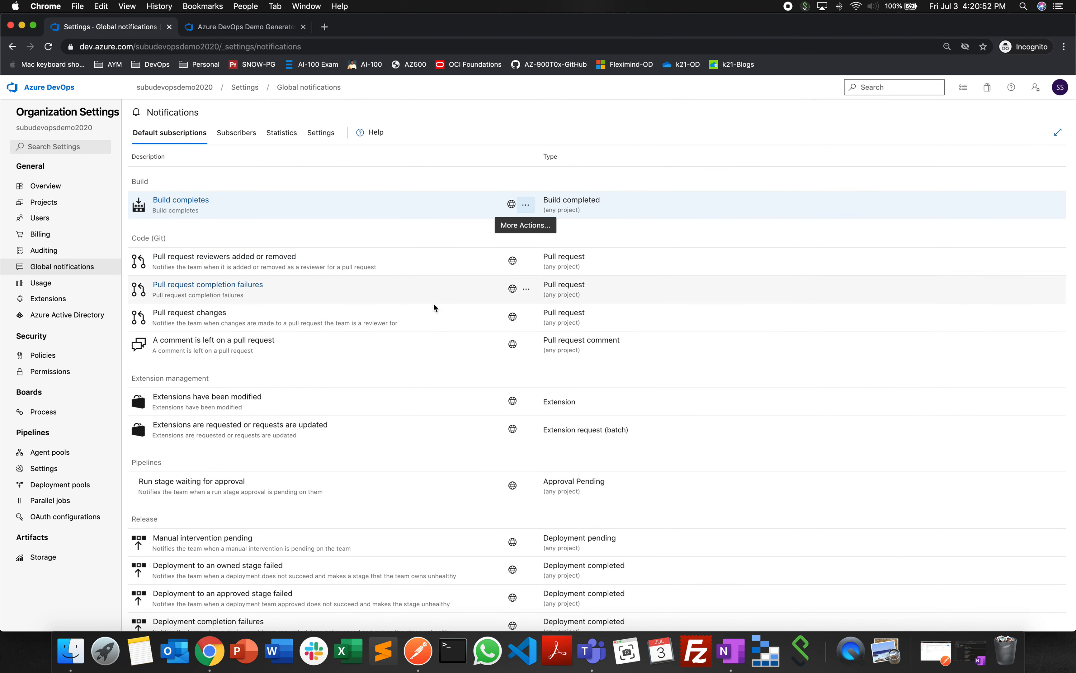
# - View the notification subscriptions of the organization's user, clear the subscriber selection, and return to the default subscriptions
pyautogui.click(244, 141)
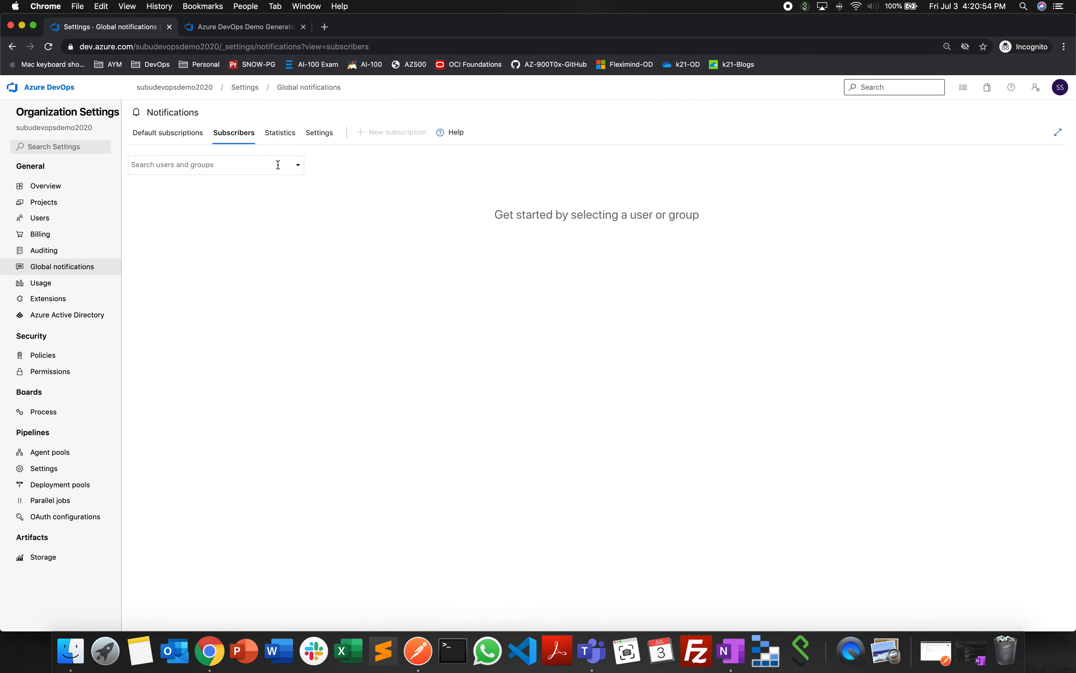
pyautogui.click(297, 165)
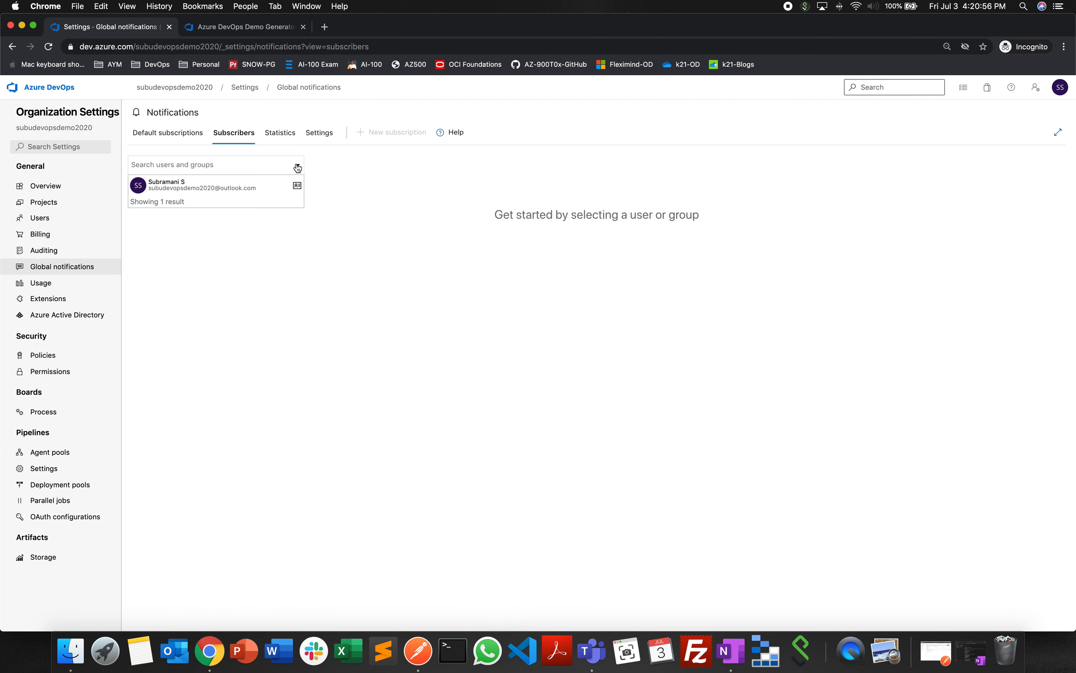
pyautogui.click(226, 185)
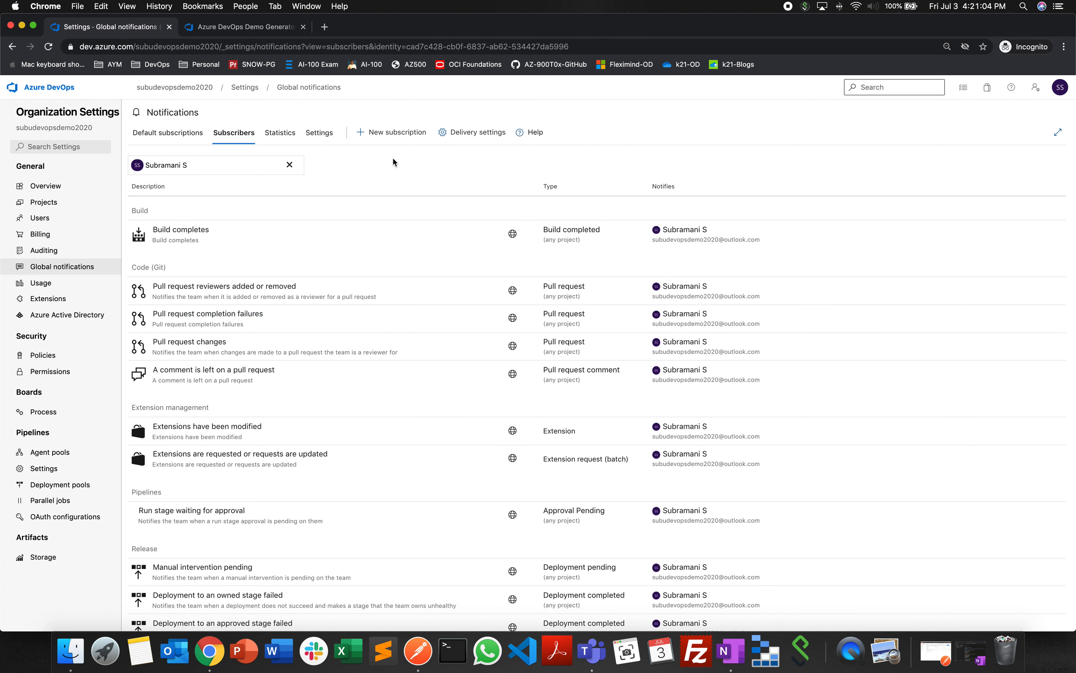
pyautogui.click(289, 165)
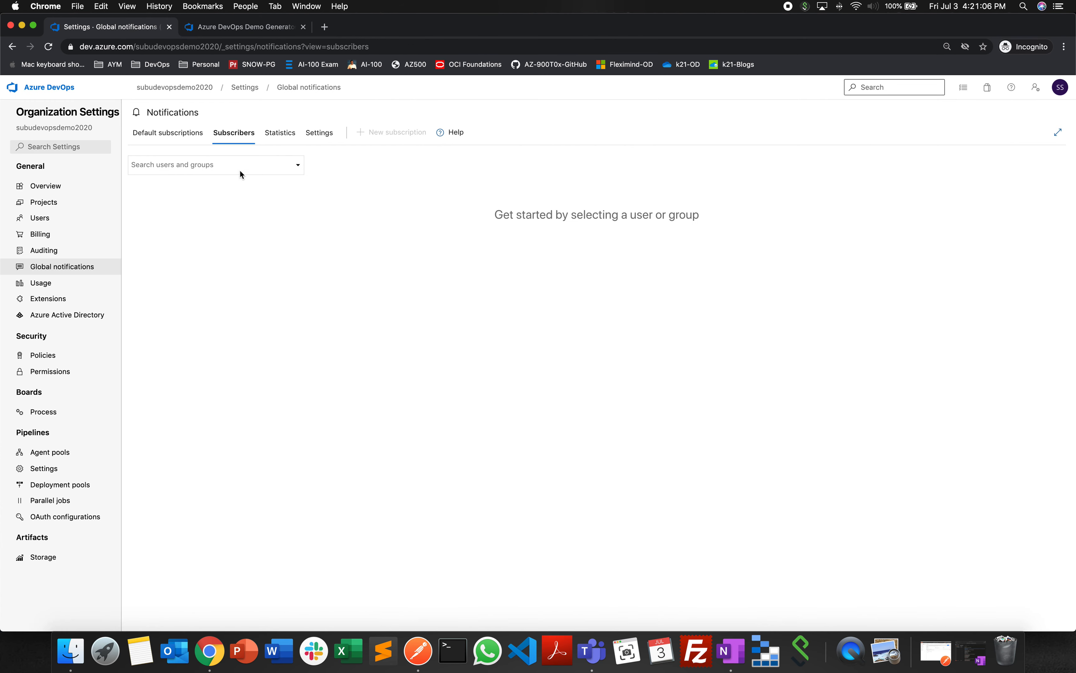
pyautogui.click(187, 134)
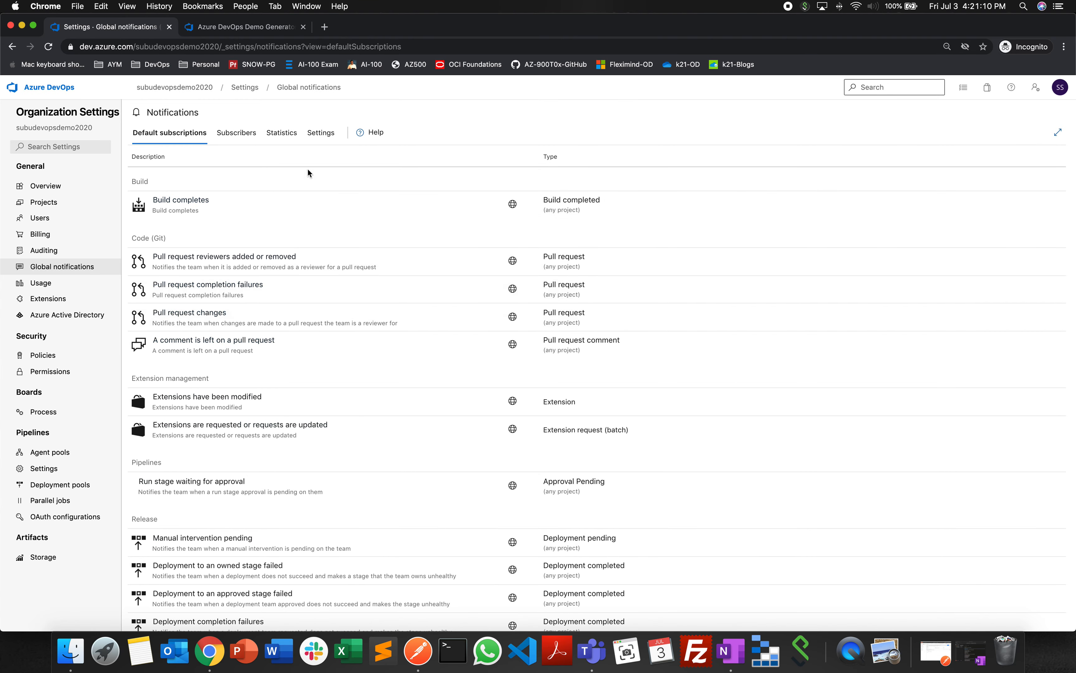
# - Look at the organization's usage by user, and open the marketplace in a new browser tab from the installed extensions page
pyautogui.click(43, 284)
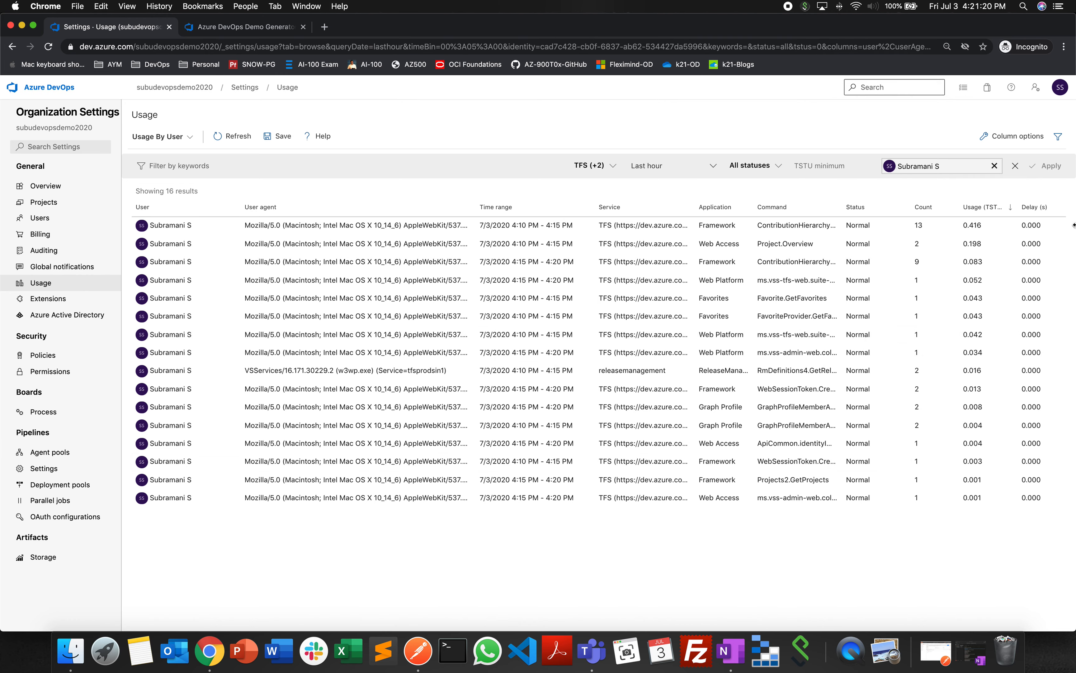
pyautogui.click(49, 299)
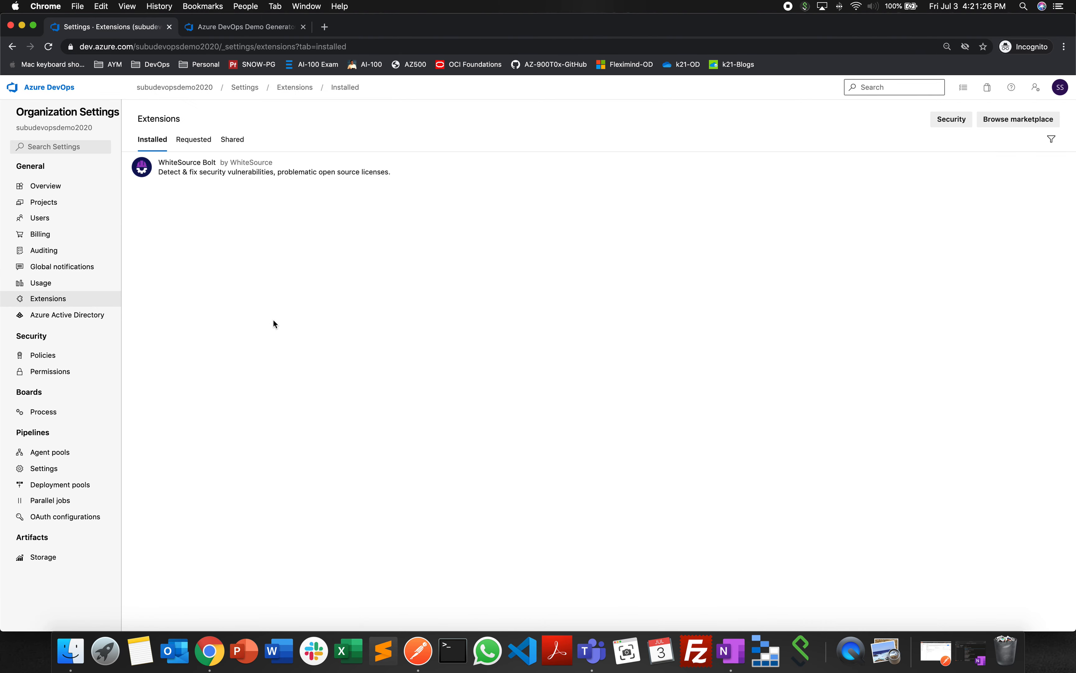
pyautogui.rightClick(1032, 120)
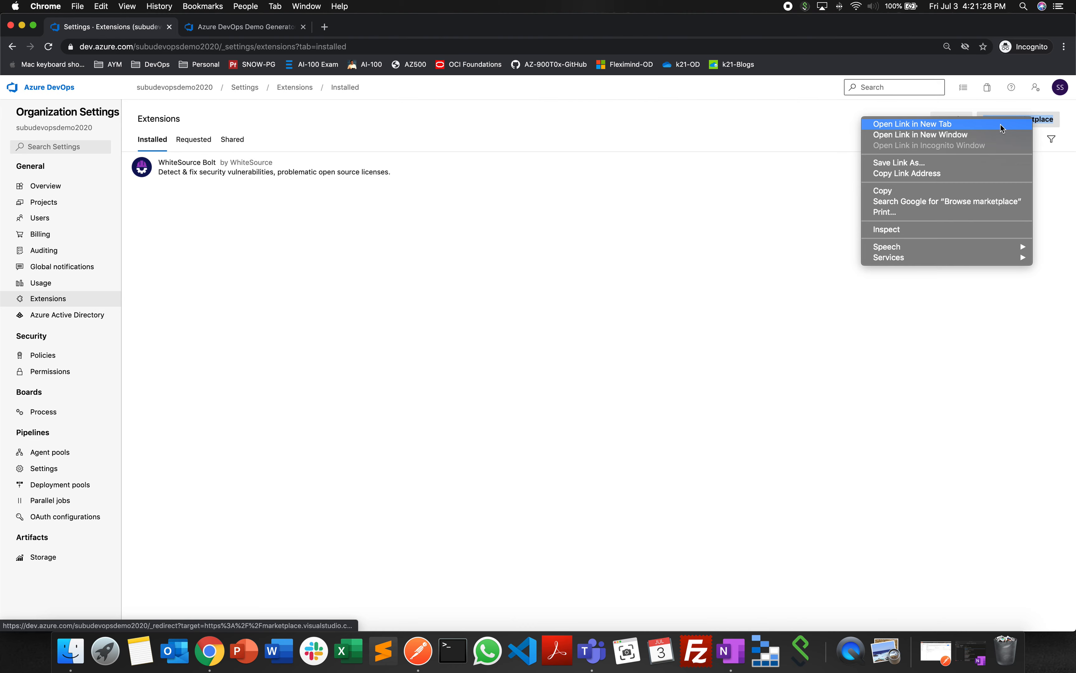
pyautogui.click(991, 126)
pyautogui.click(247, 30)
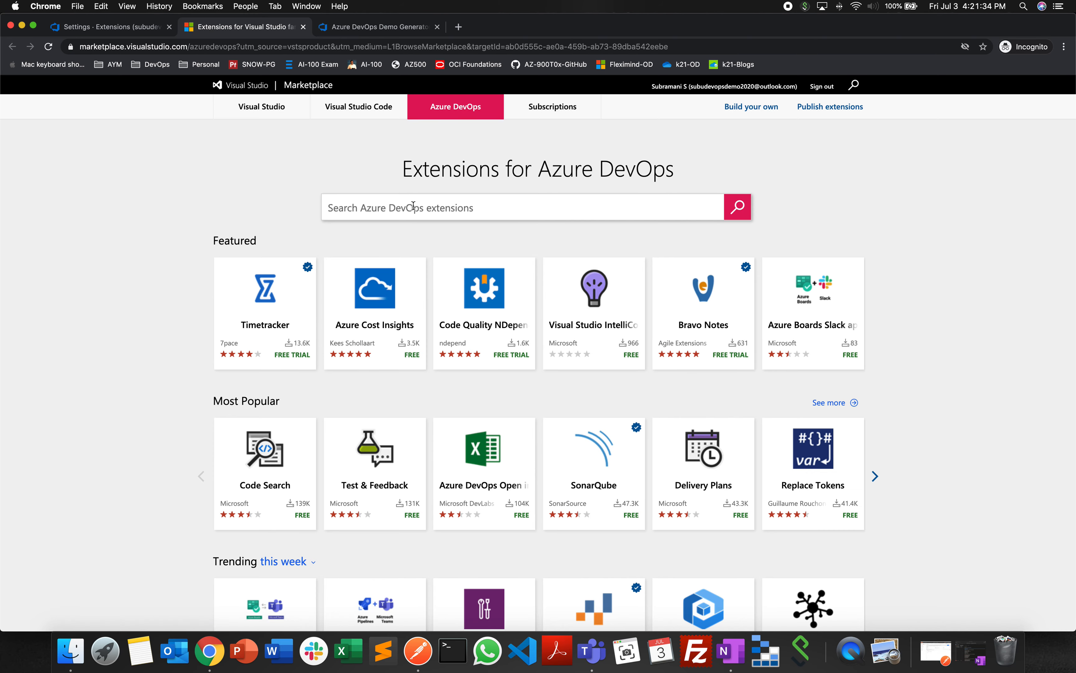
# - Search the marketplace for docker and look at the Container Security extension's installation page, returning to the organization's extensions without installing it
pyautogui.write('docker')
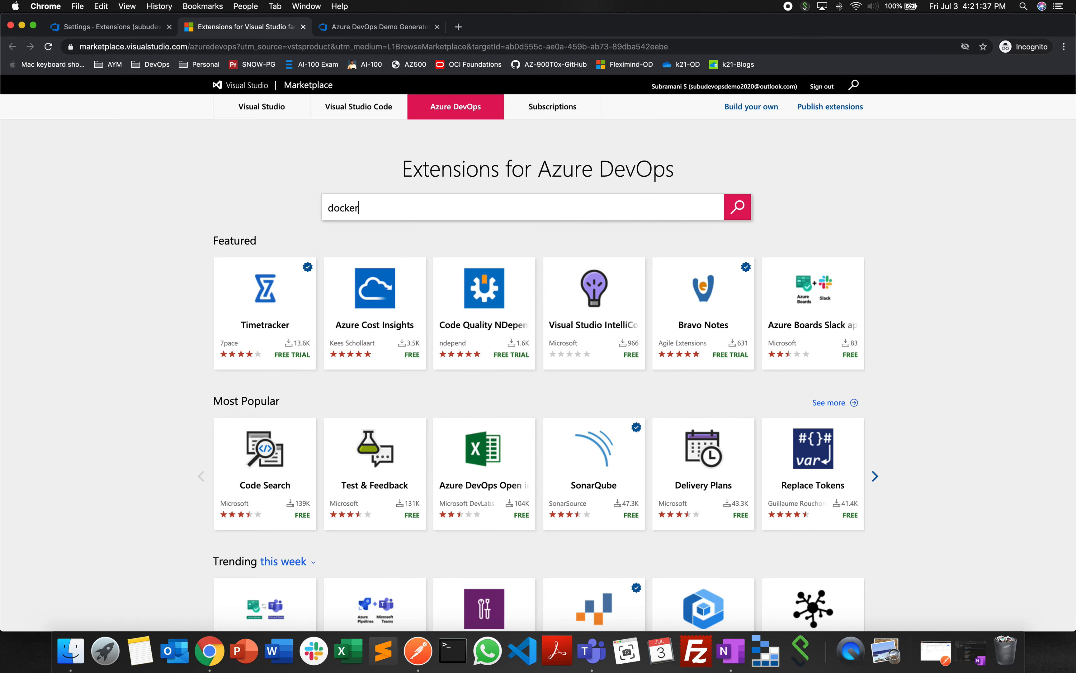
pyautogui.press('Return')
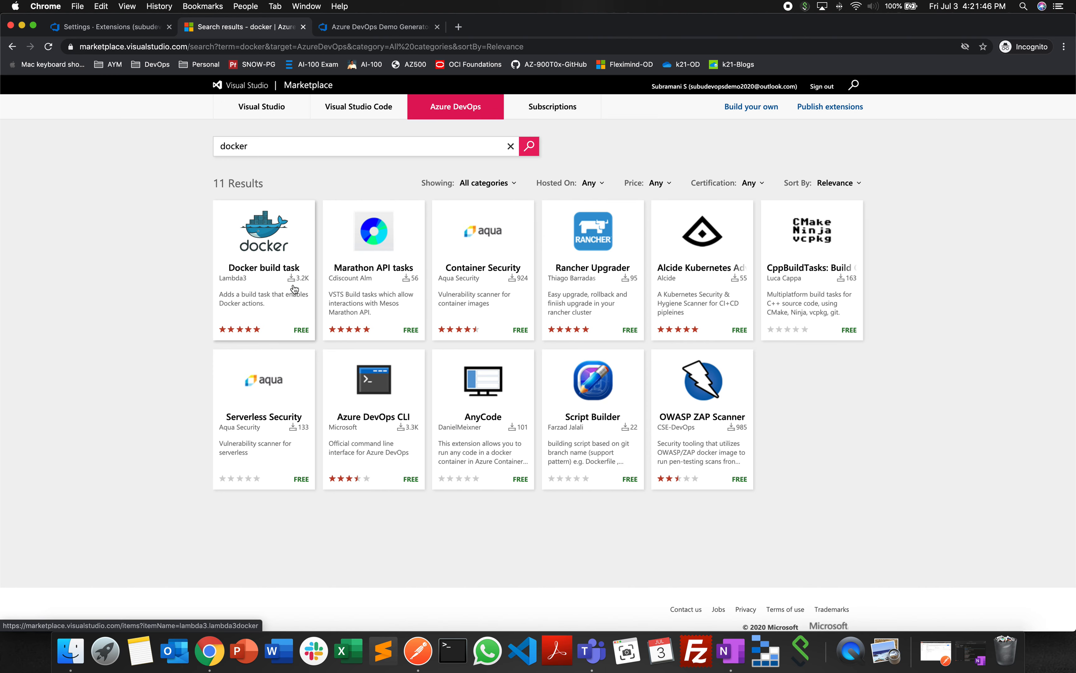
pyautogui.click(510, 257)
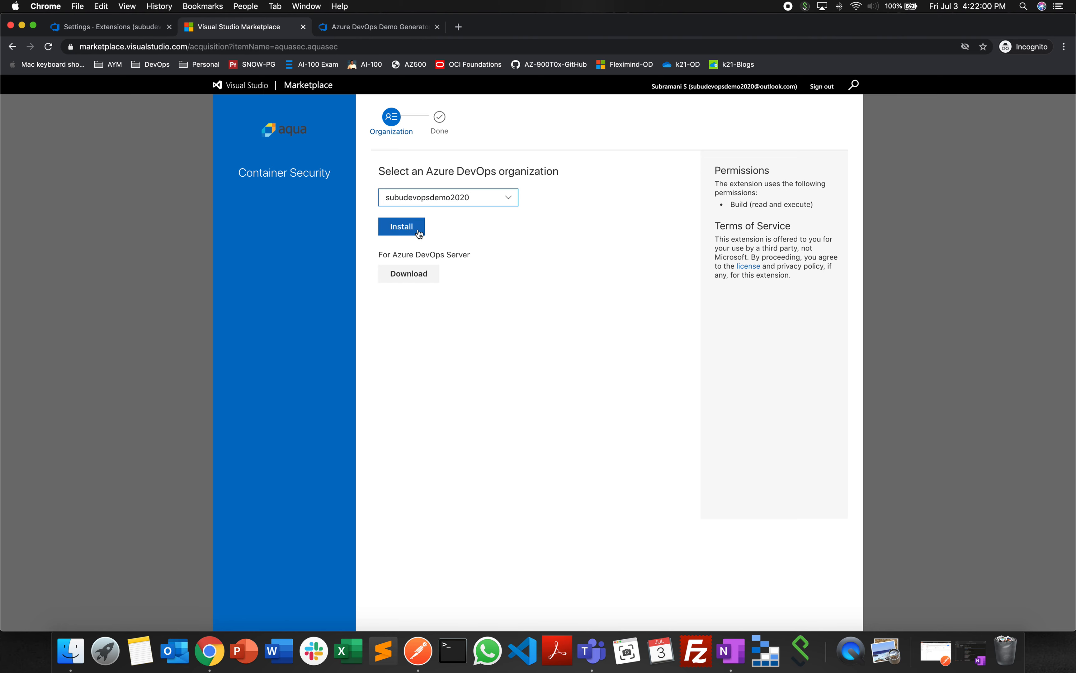
pyautogui.click(112, 28)
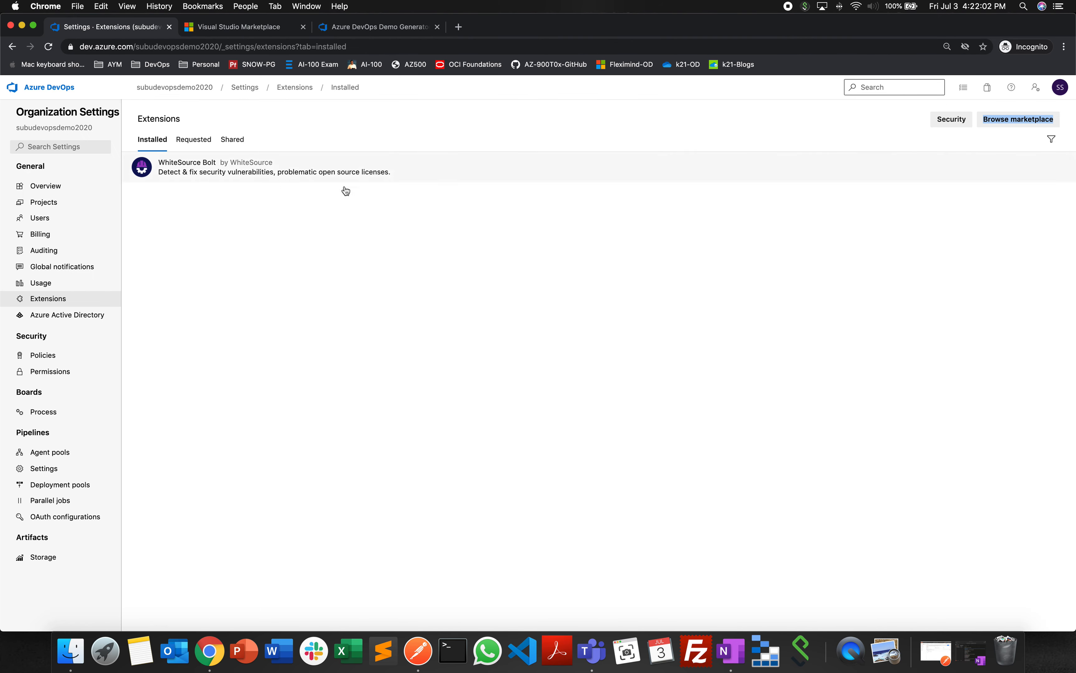
# - View the requested extensions, and look at the Azure Active Directory connection's available directories, closing it without connecting the organization
pyautogui.click(198, 146)
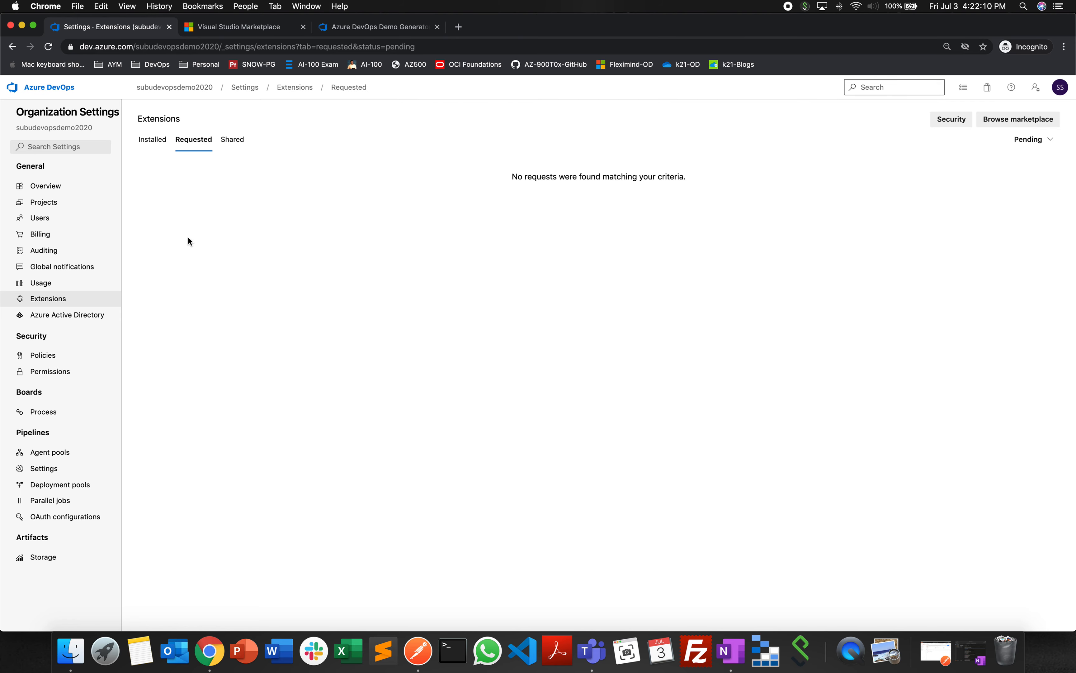
pyautogui.click(88, 321)
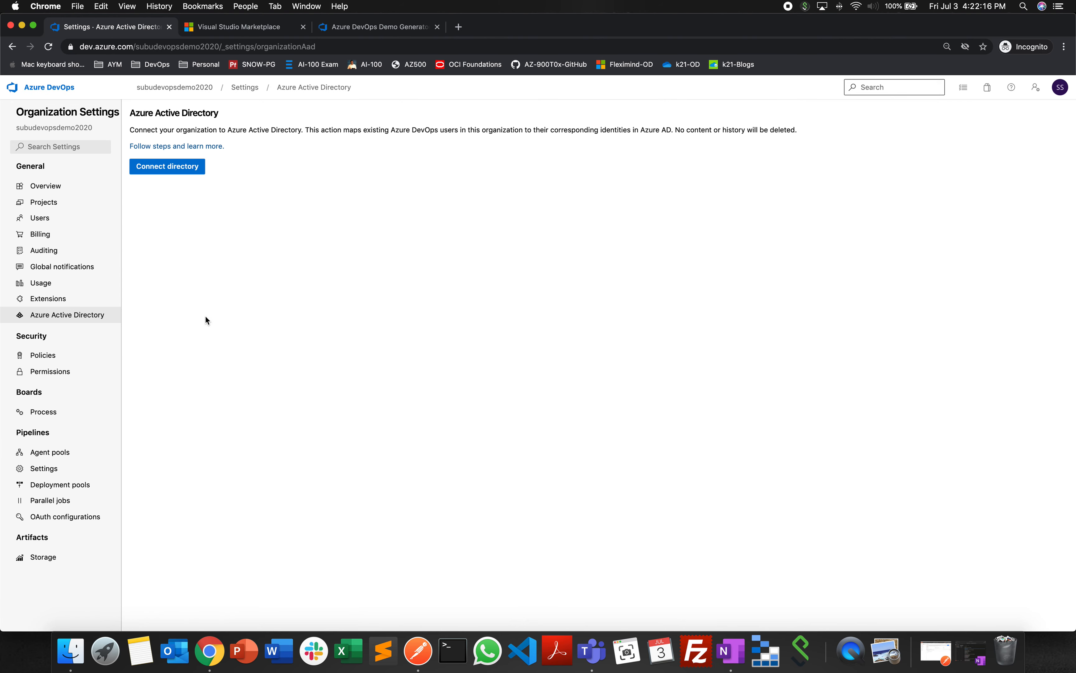
pyautogui.click(187, 171)
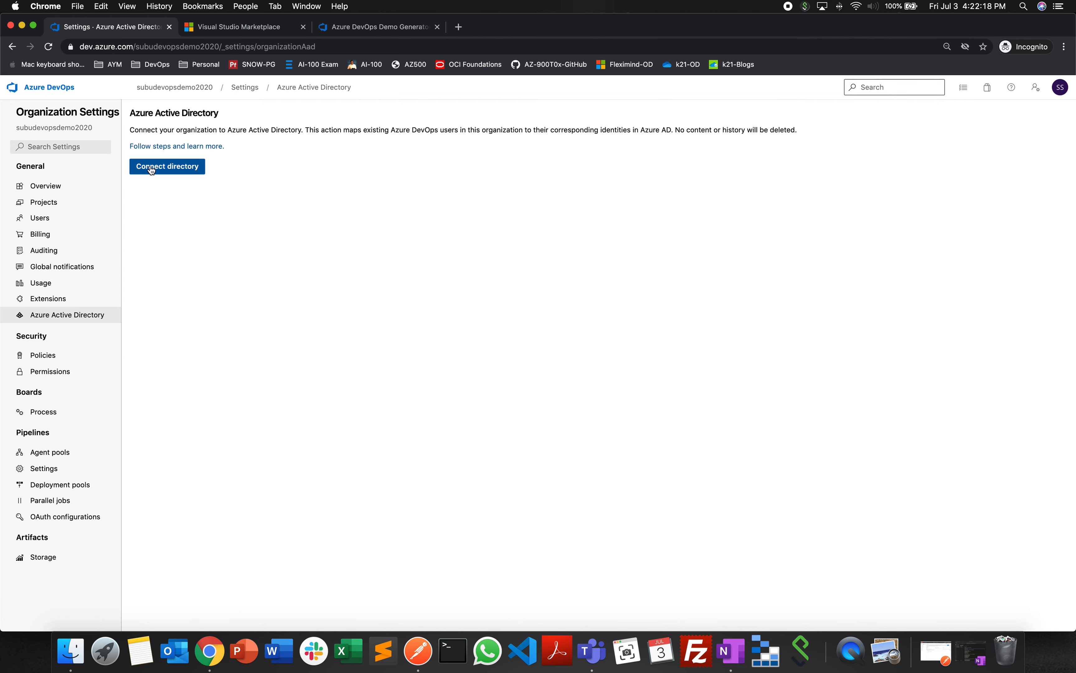
pyautogui.click(885, 215)
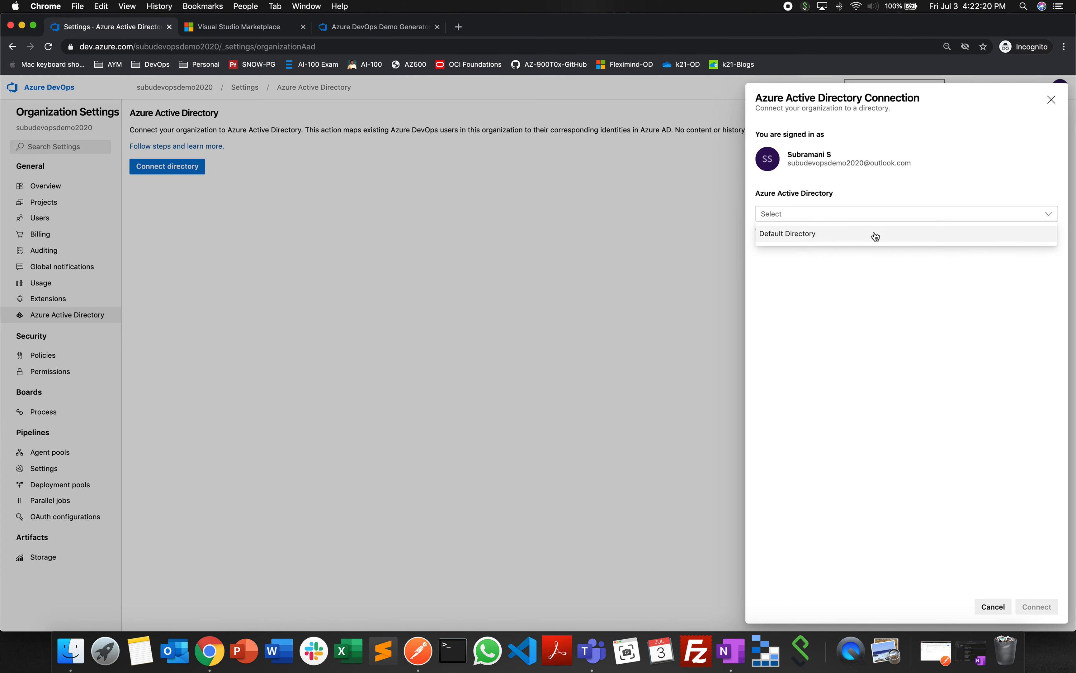
pyautogui.click(867, 336)
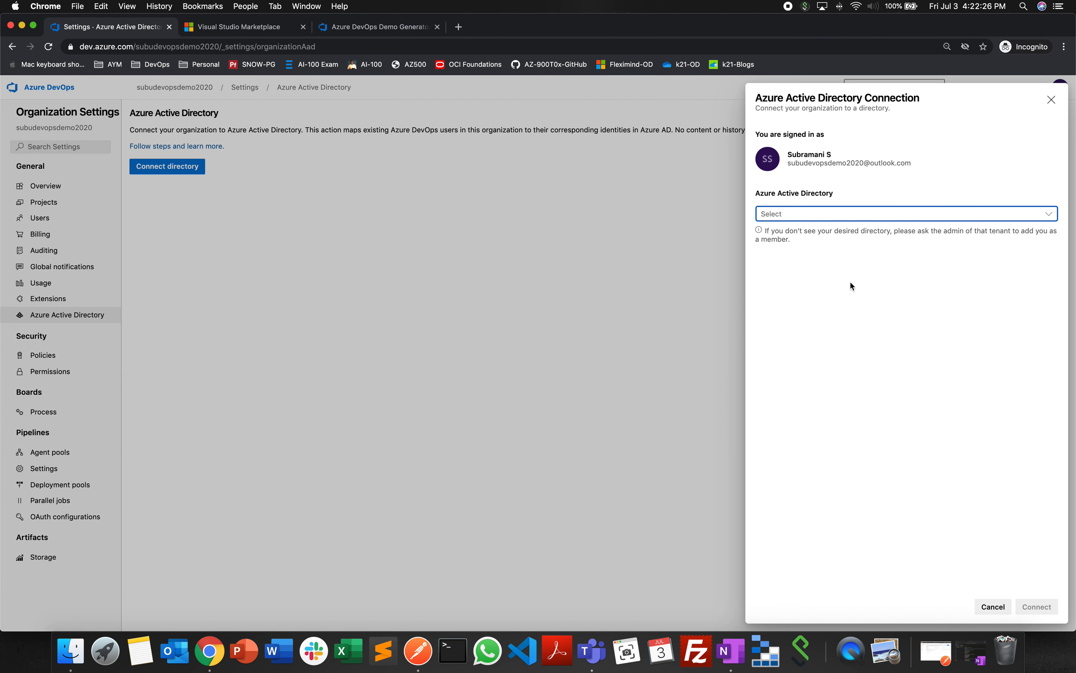
pyautogui.click(1051, 100)
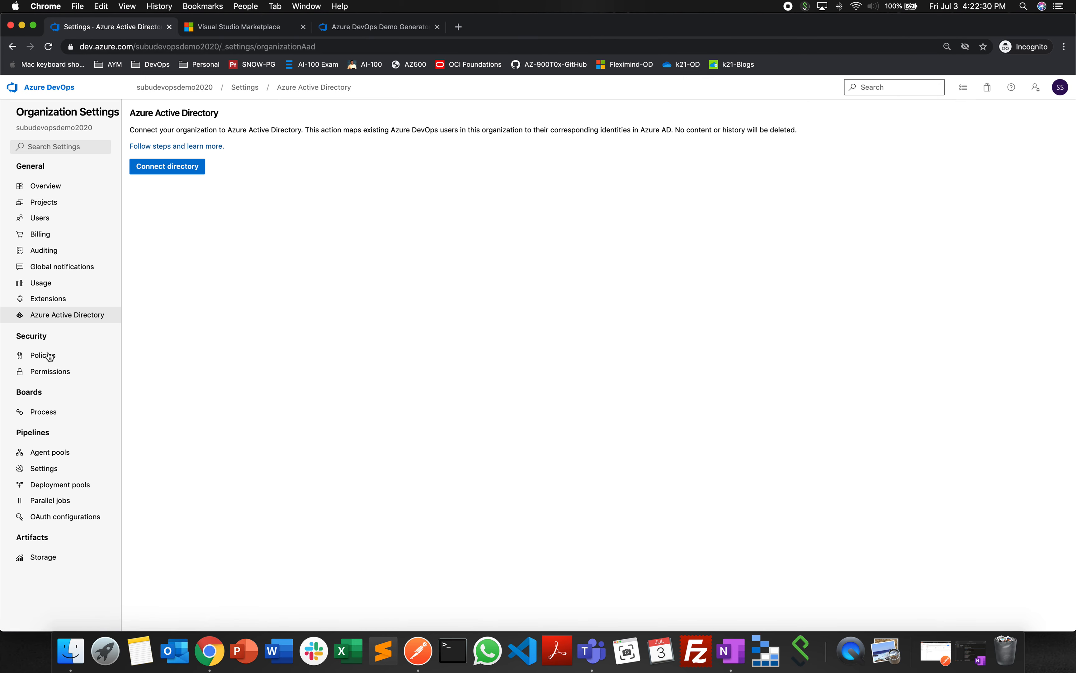
# - Review the organization's security policies and permission groups, and view the members of Project Collection Administrators before returning to the group list
pyautogui.click(114, 358)
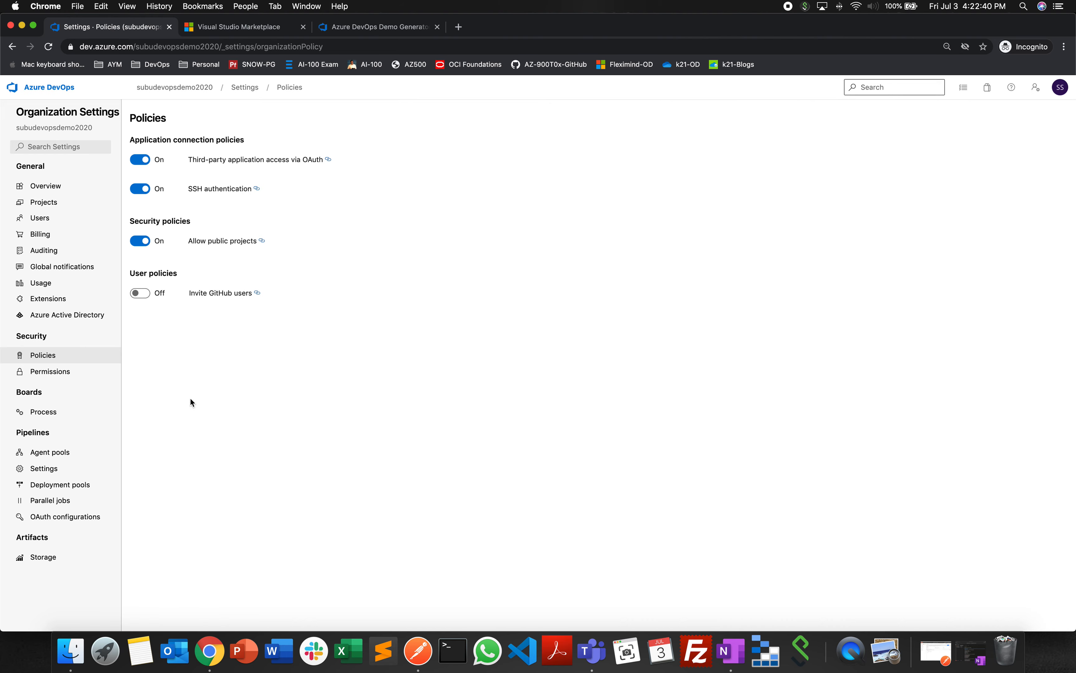
pyautogui.click(50, 372)
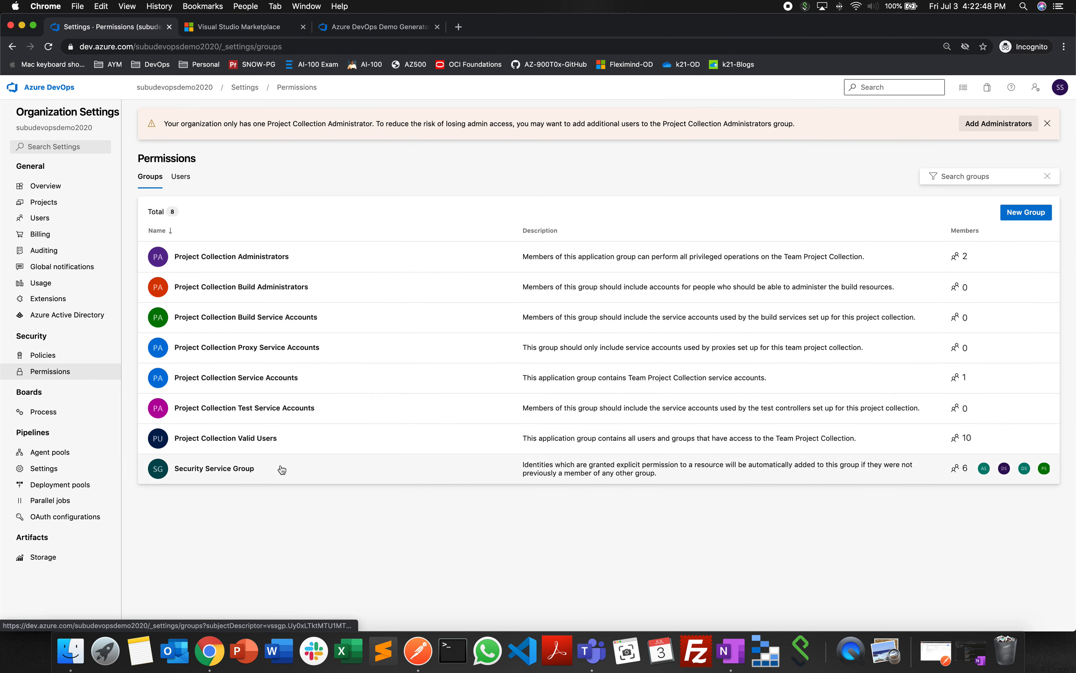
pyautogui.click(269, 260)
pyautogui.click(209, 149)
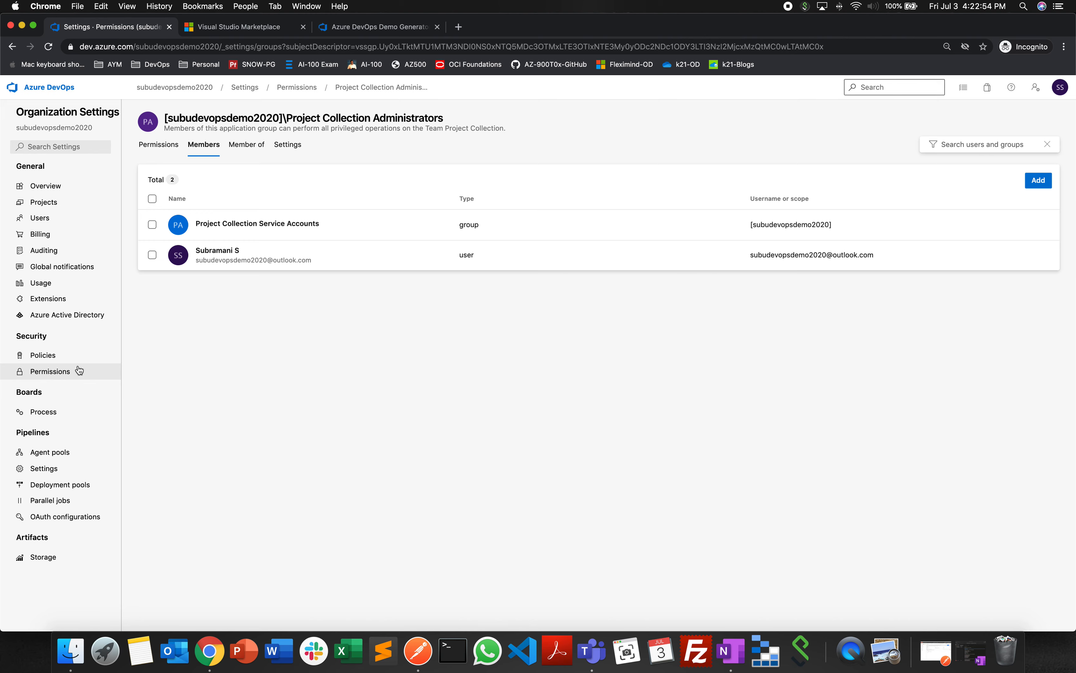
pyautogui.click(64, 370)
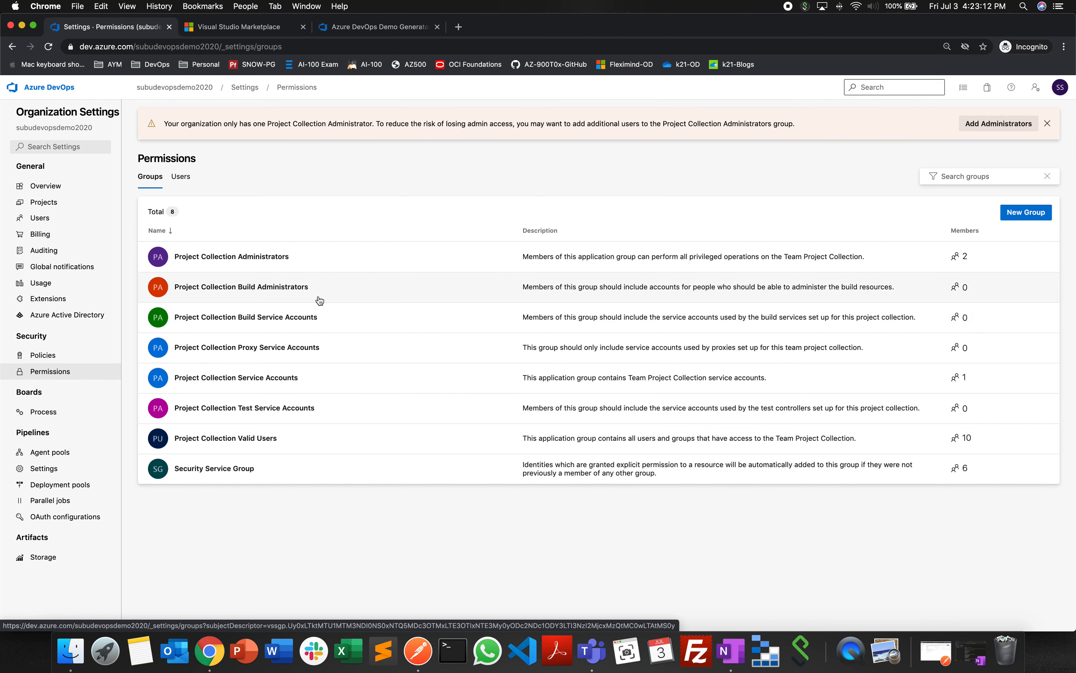
# - Review the organization's work item processes for Boards and the list of process fields
pyautogui.click(49, 413)
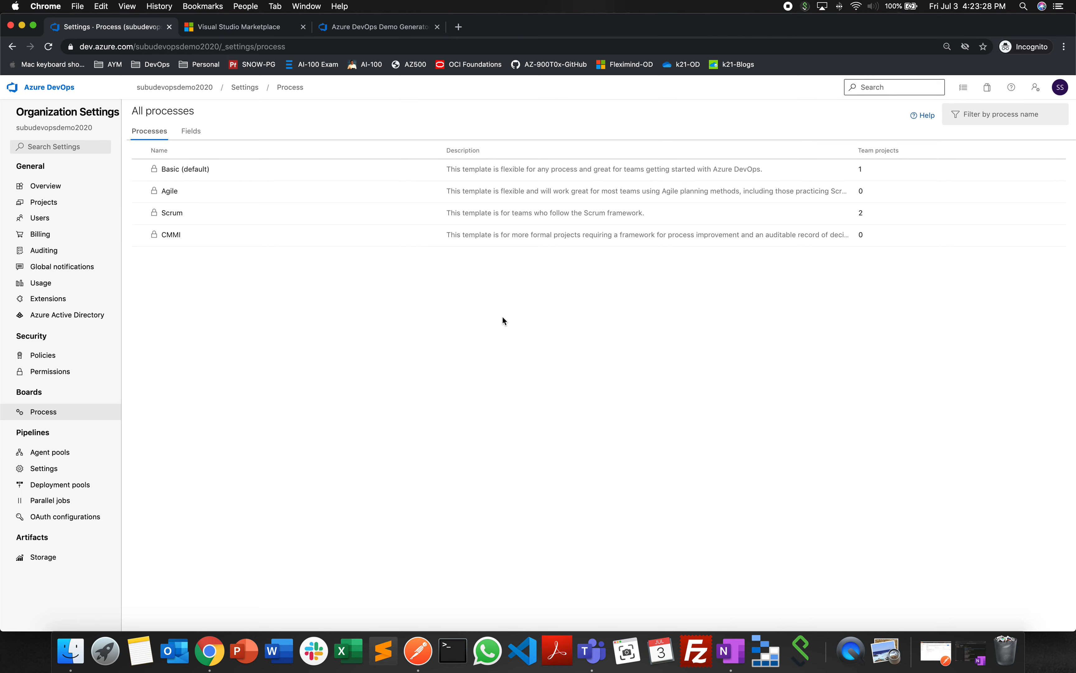
pyautogui.click(194, 137)
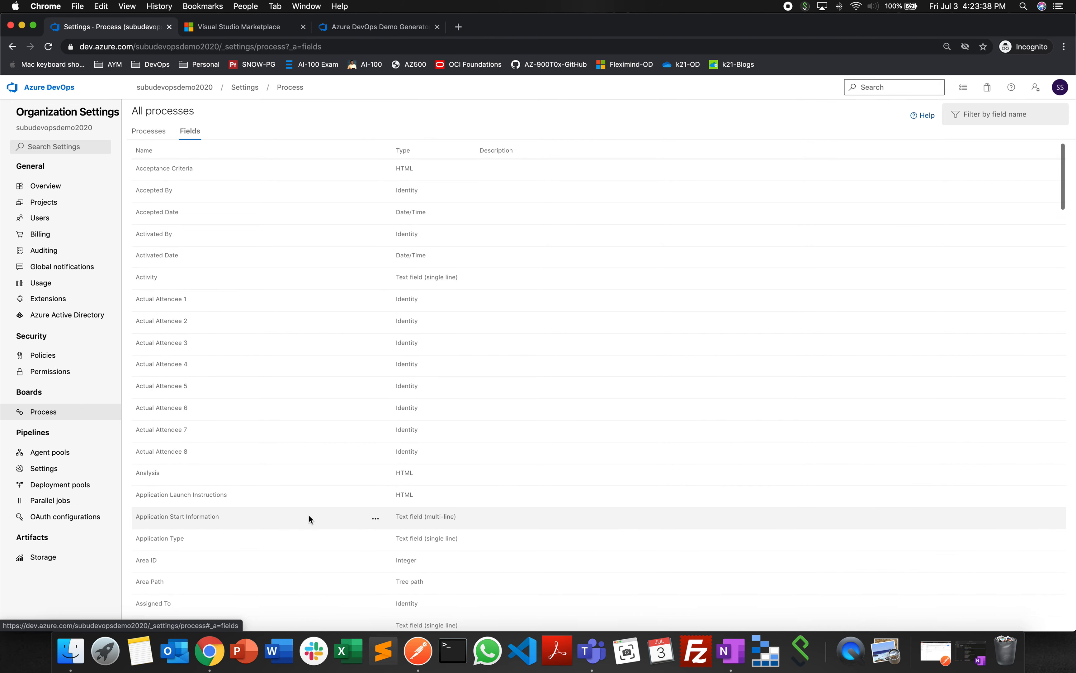
# - Look at the Default agent pool's jobs and agents, and view the new agent setup instructions for Windows, Linux and macOS, closing them without downloading
pyautogui.click(20, 456)
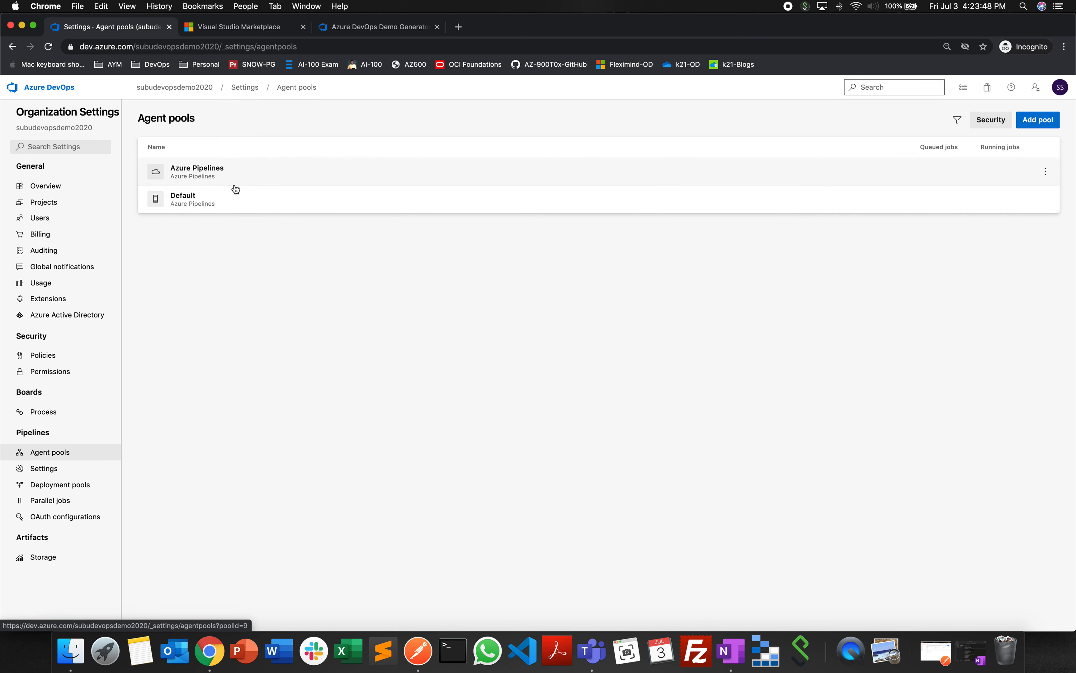
pyautogui.click(215, 200)
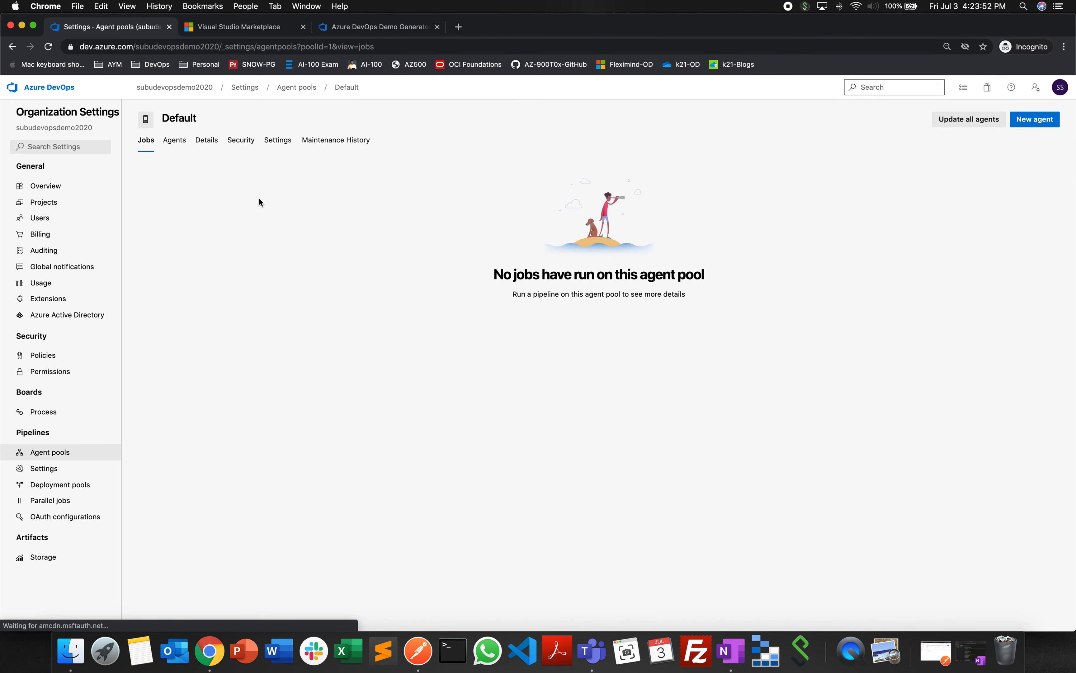
pyautogui.click(180, 143)
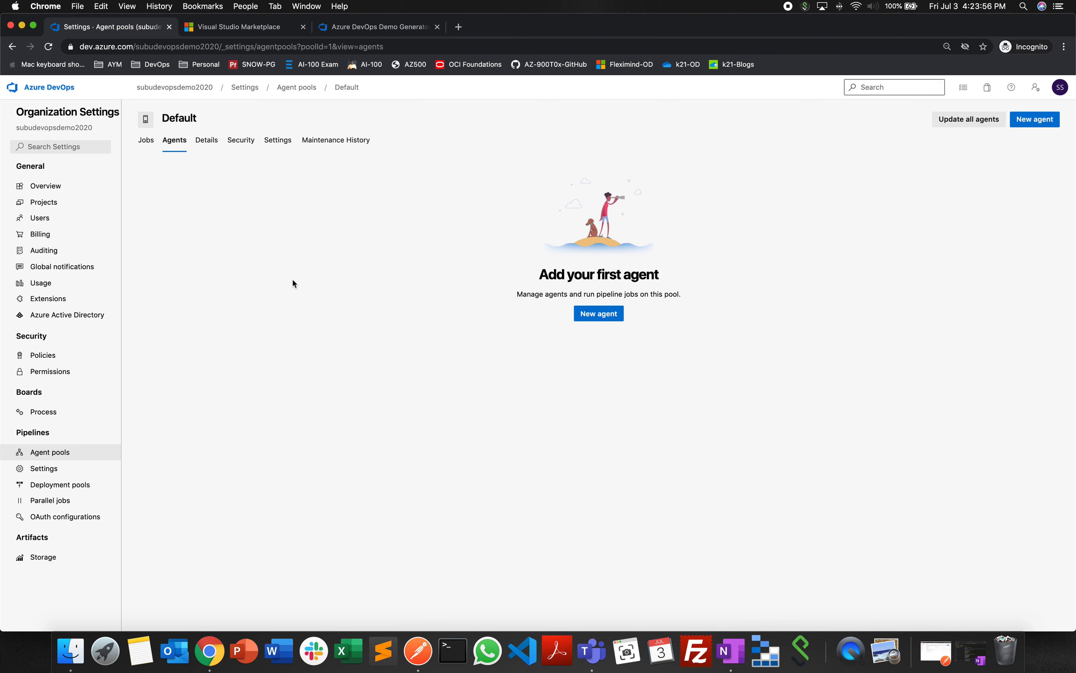
pyautogui.click(600, 315)
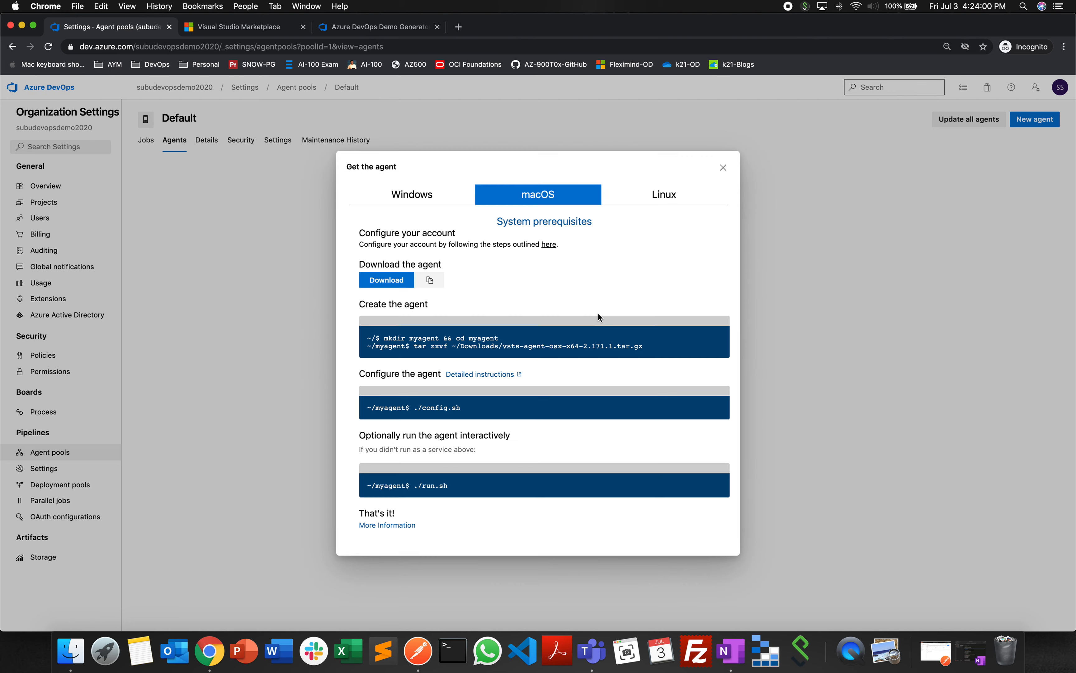
pyautogui.click(418, 200)
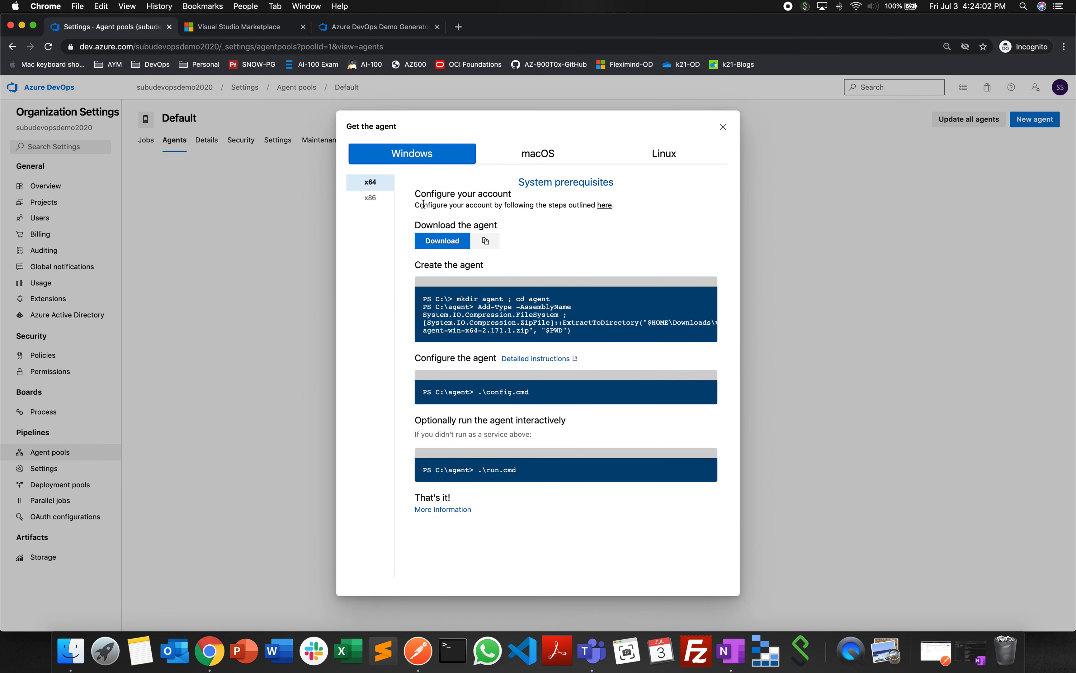
pyautogui.click(555, 165)
pyautogui.click(667, 194)
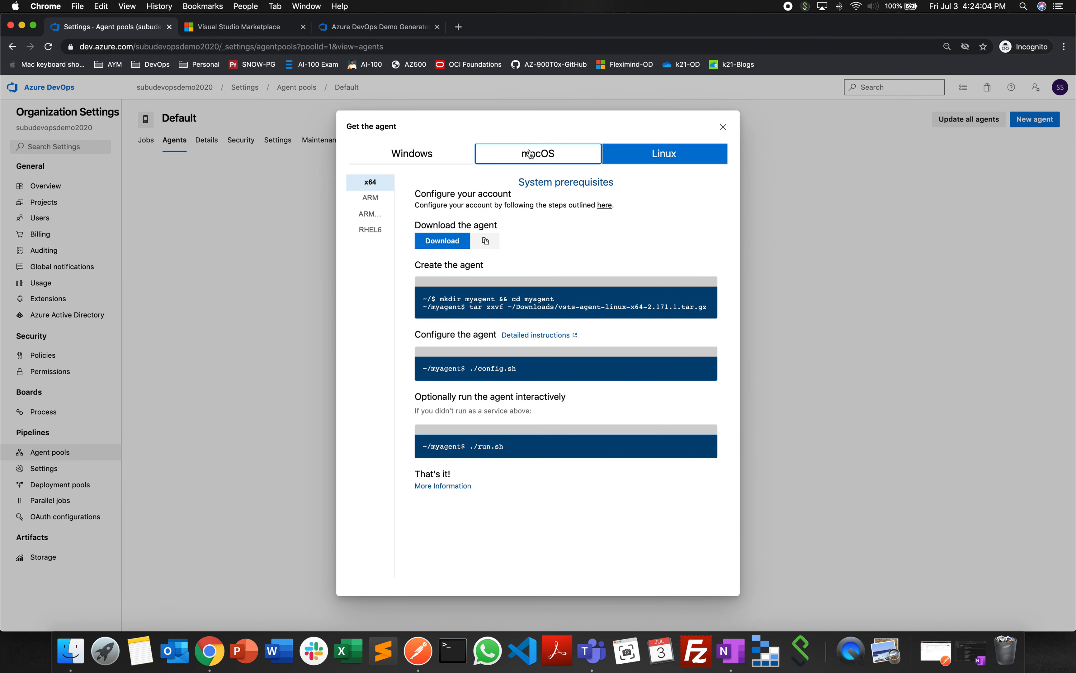
pyautogui.click(539, 194)
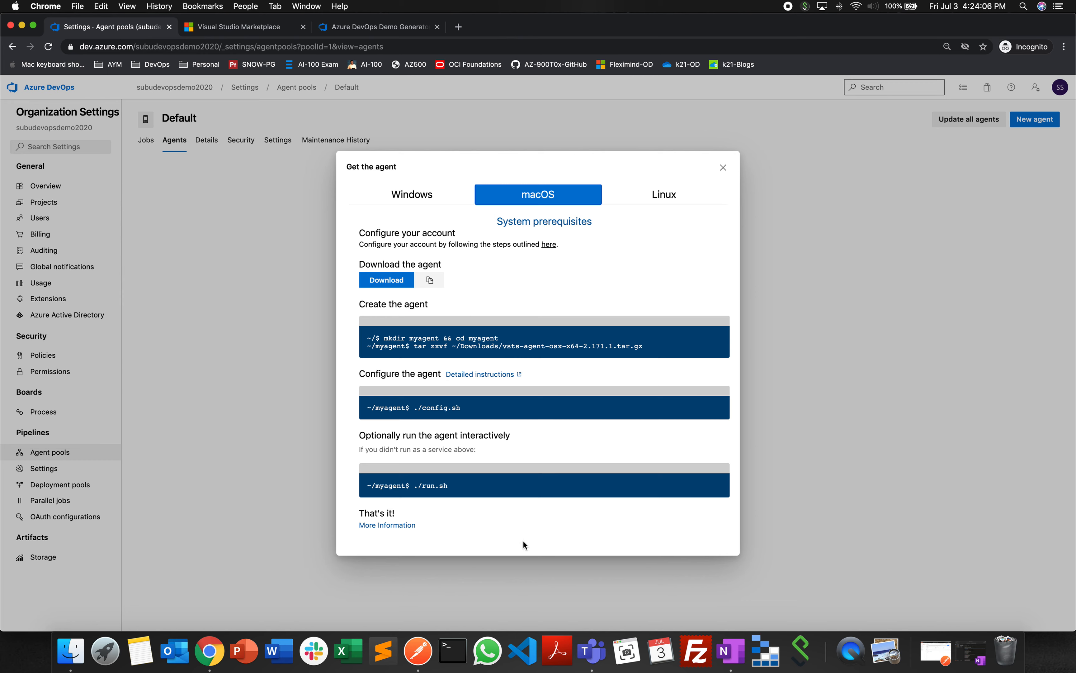
pyautogui.click(722, 168)
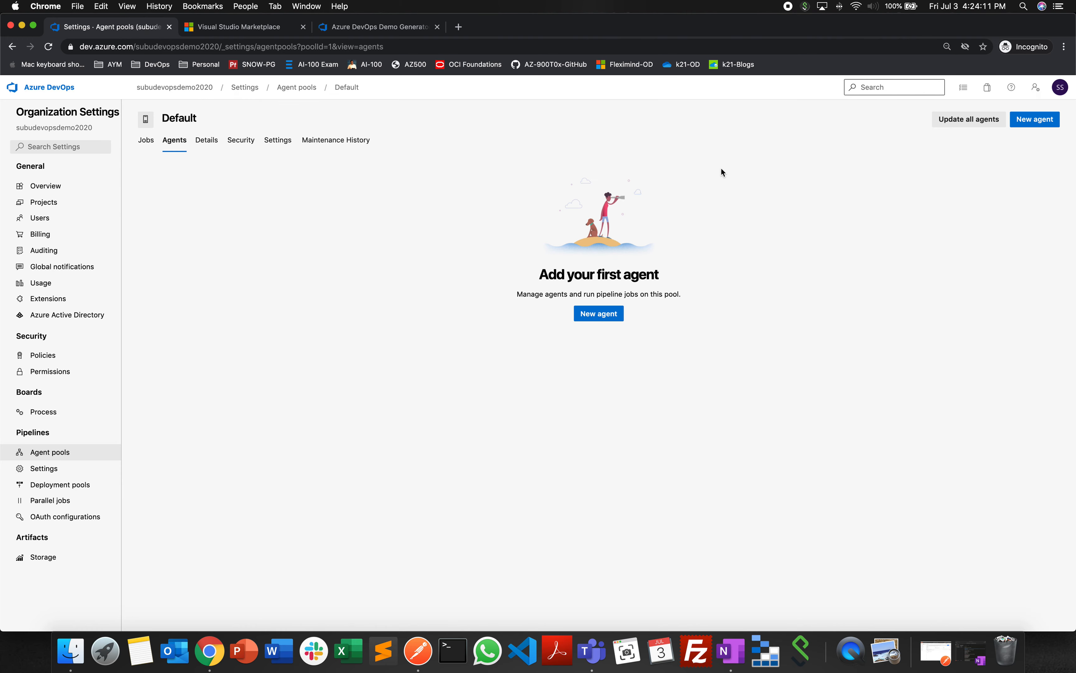
# - Review the organization's pipeline settings, deployment pools, parallel jobs and OAuth configurations, ending with the Artifacts storage usage
pyautogui.click(62, 470)
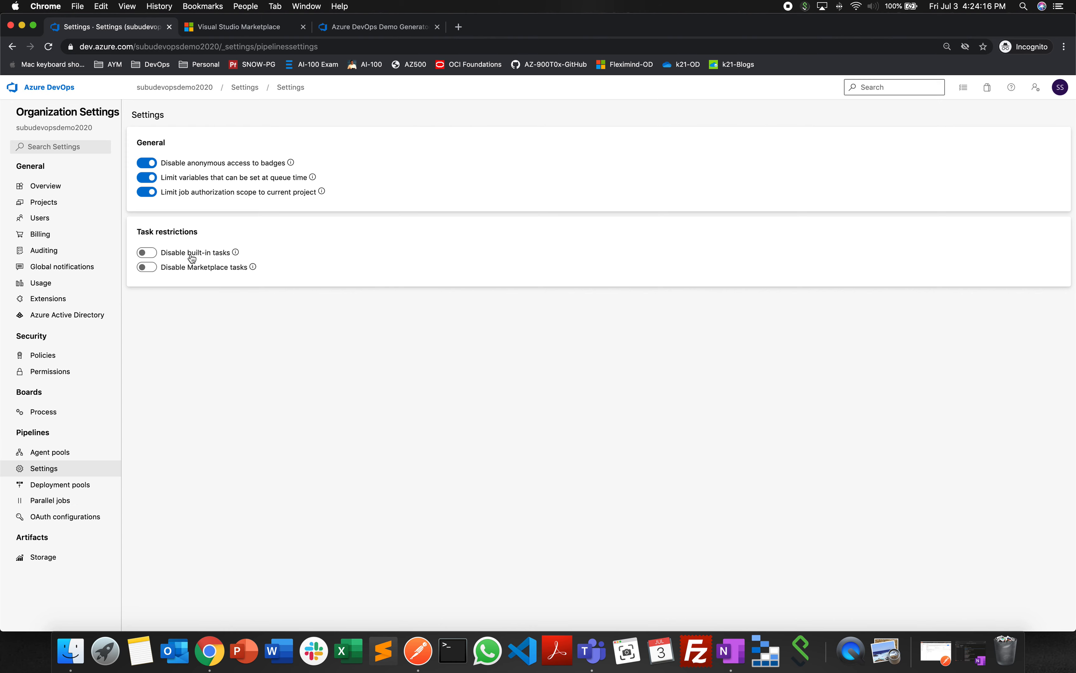
pyautogui.click(73, 487)
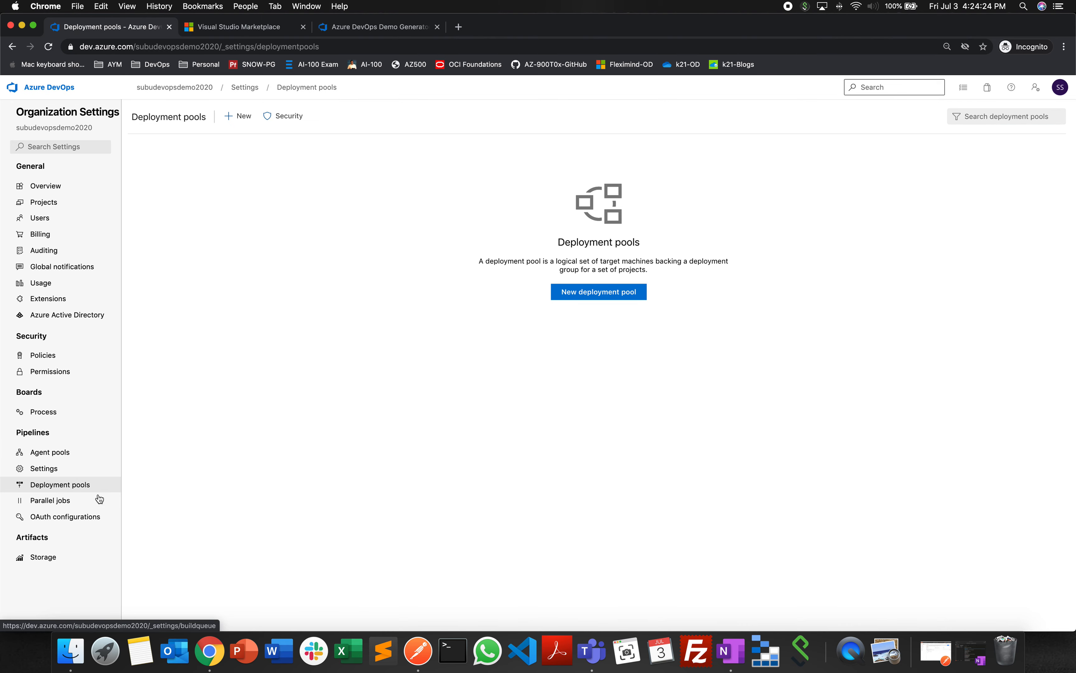
pyautogui.click(79, 502)
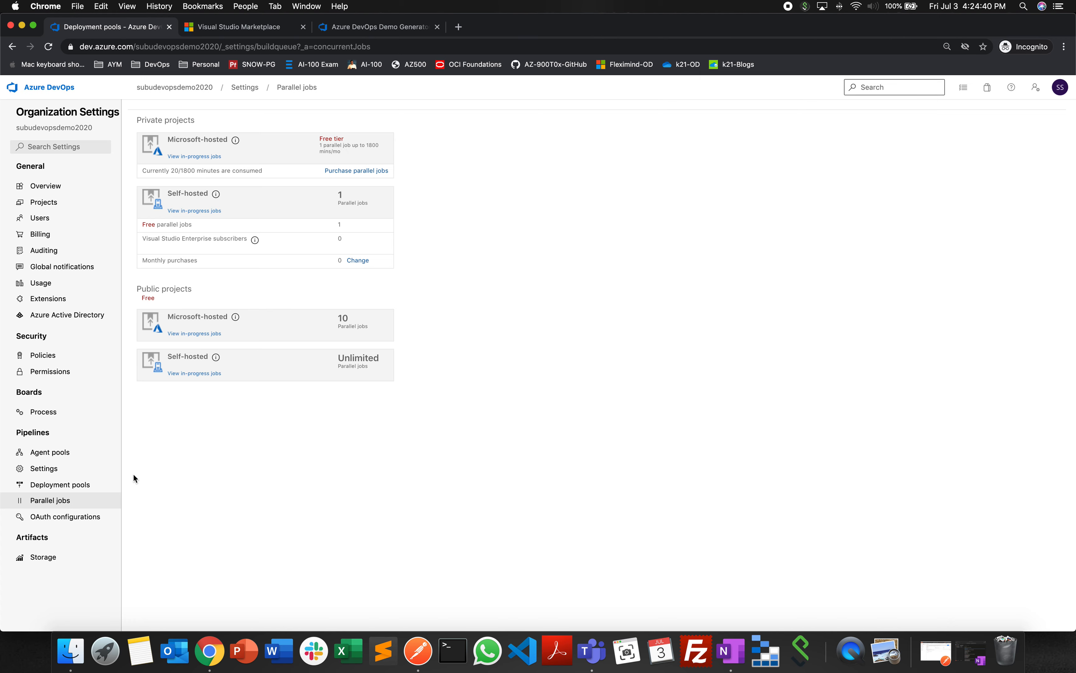
pyautogui.click(67, 516)
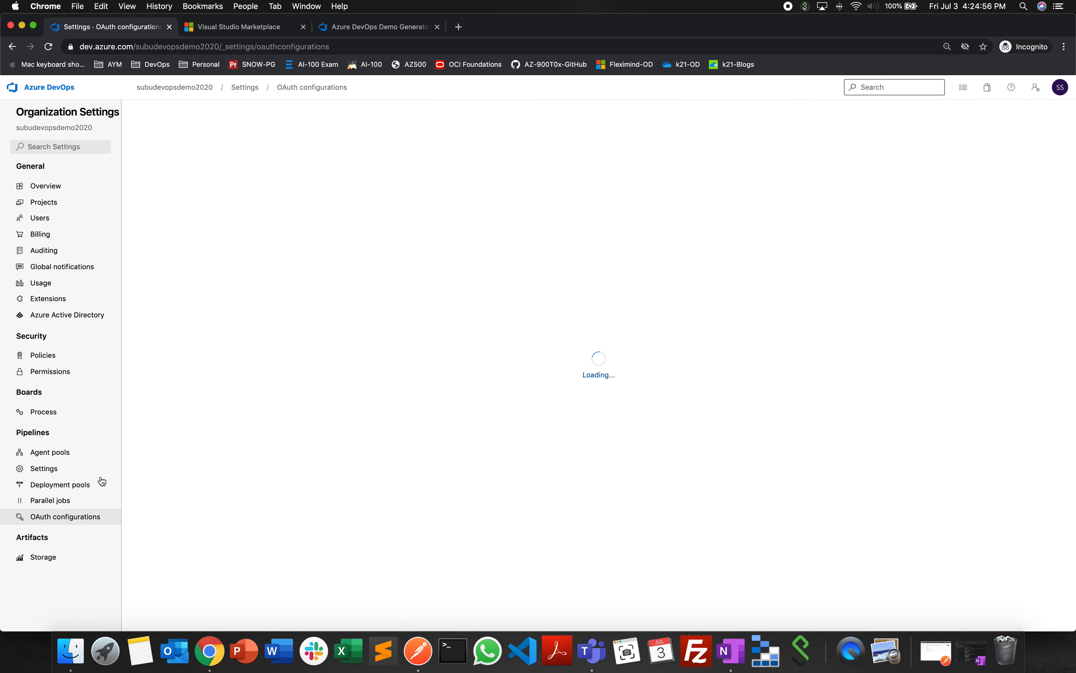
pyautogui.click(51, 560)
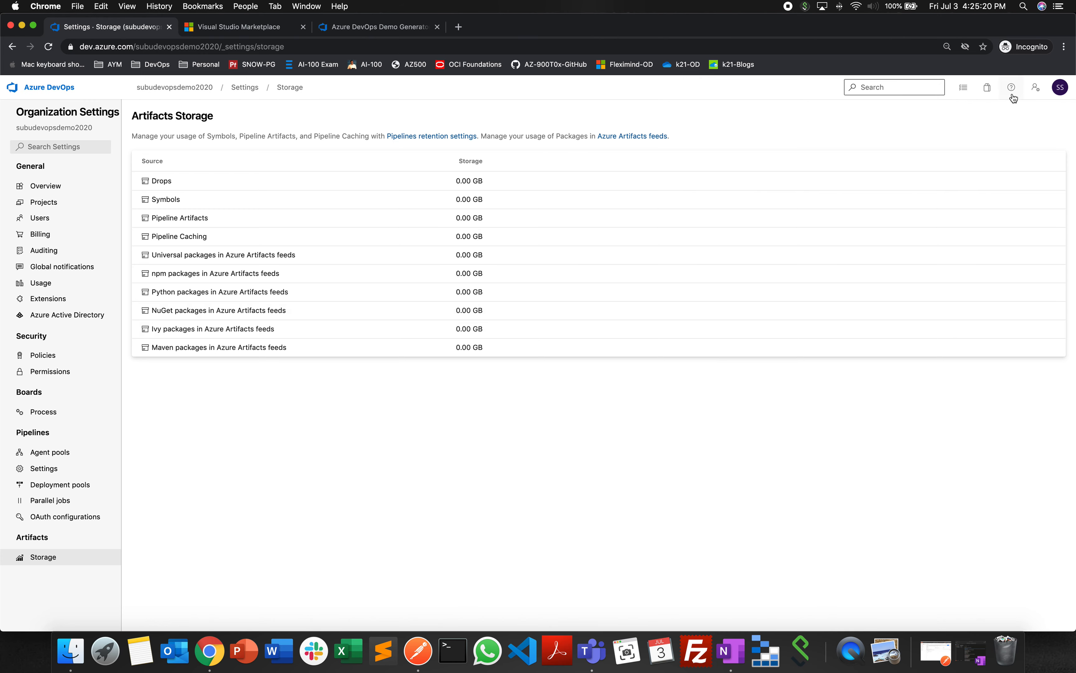
# - View the organization's extension management page and the Azure DevOps extensions marketplace, each in a new browser tab
pyautogui.click(988, 89)
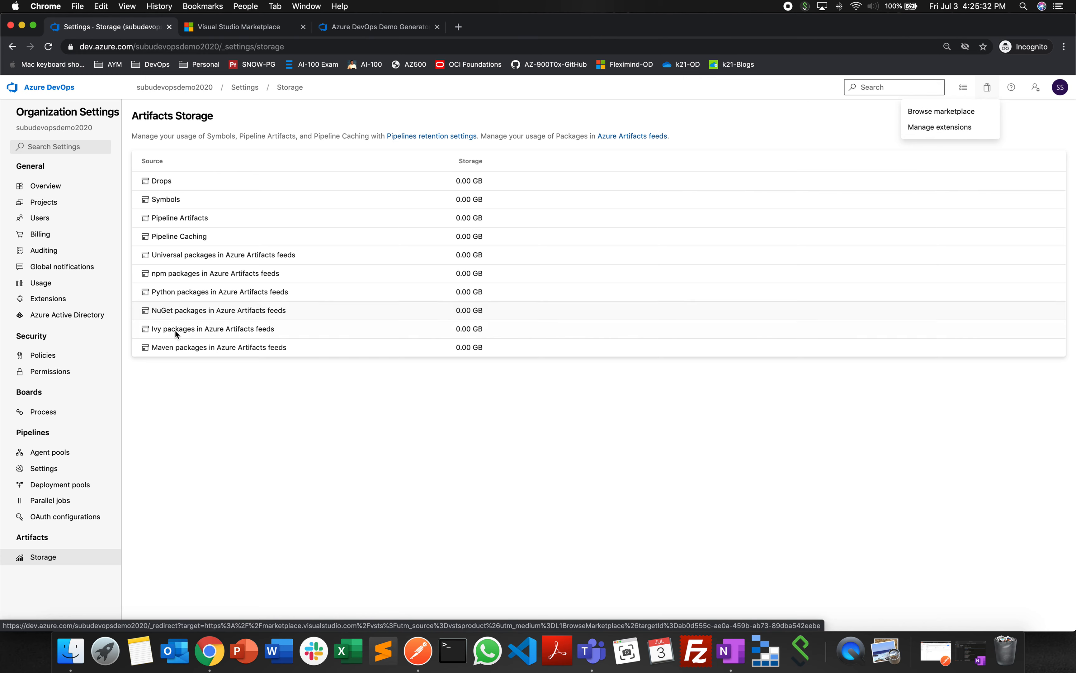
pyautogui.rightClick(941, 128)
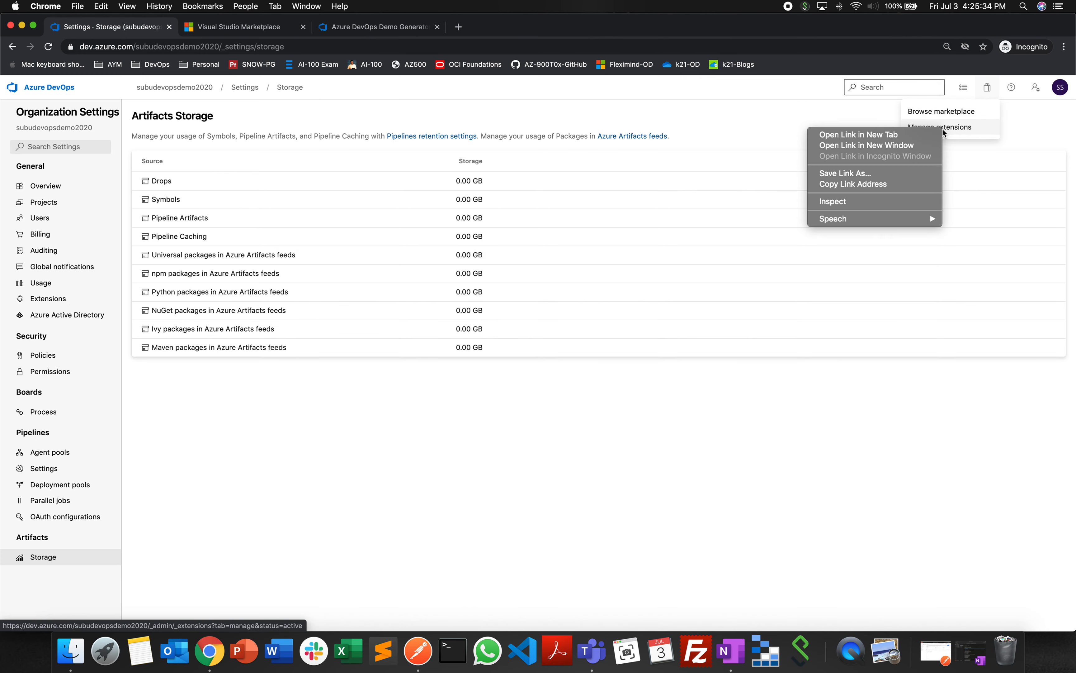
pyautogui.click(915, 135)
pyautogui.click(378, 27)
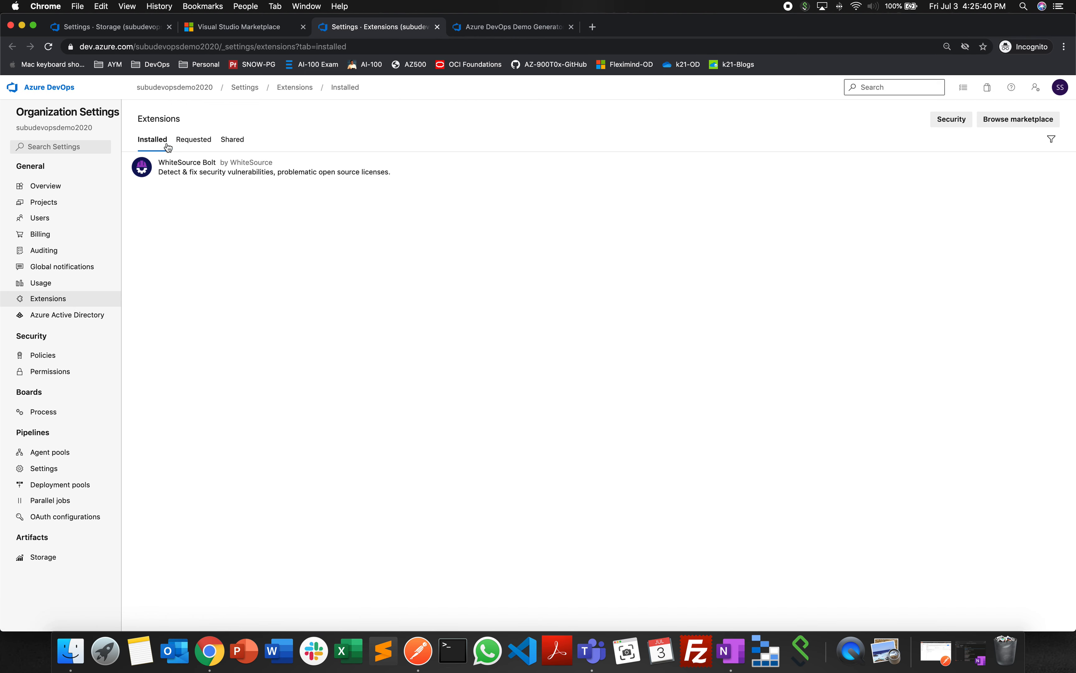
pyautogui.click(988, 87)
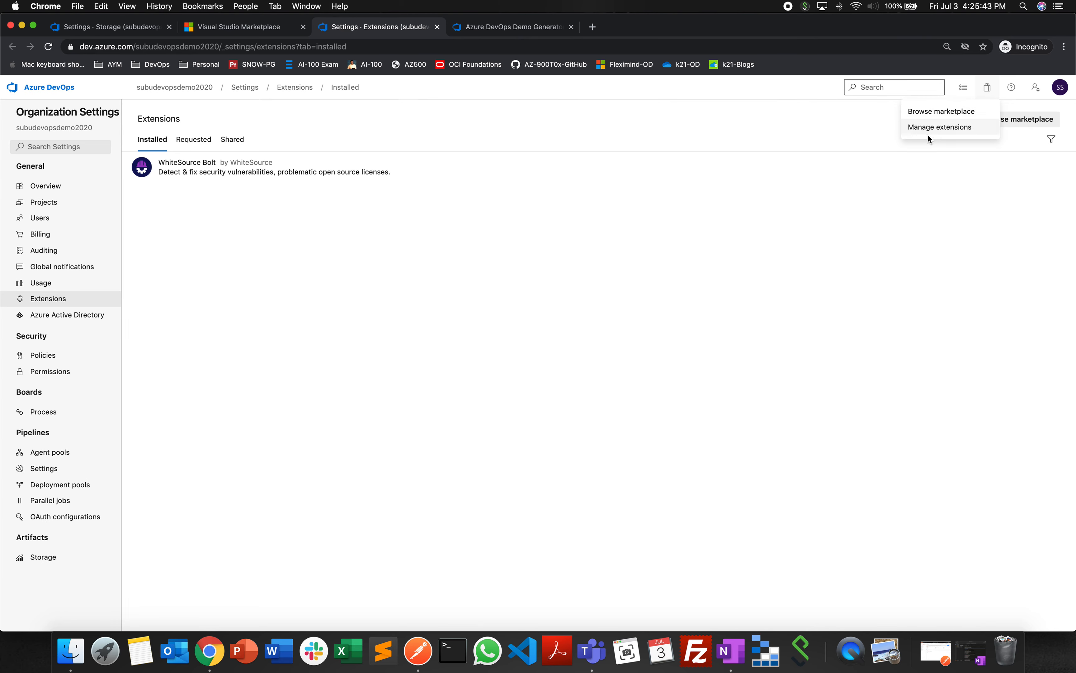
pyautogui.rightClick(930, 117)
pyautogui.click(945, 116)
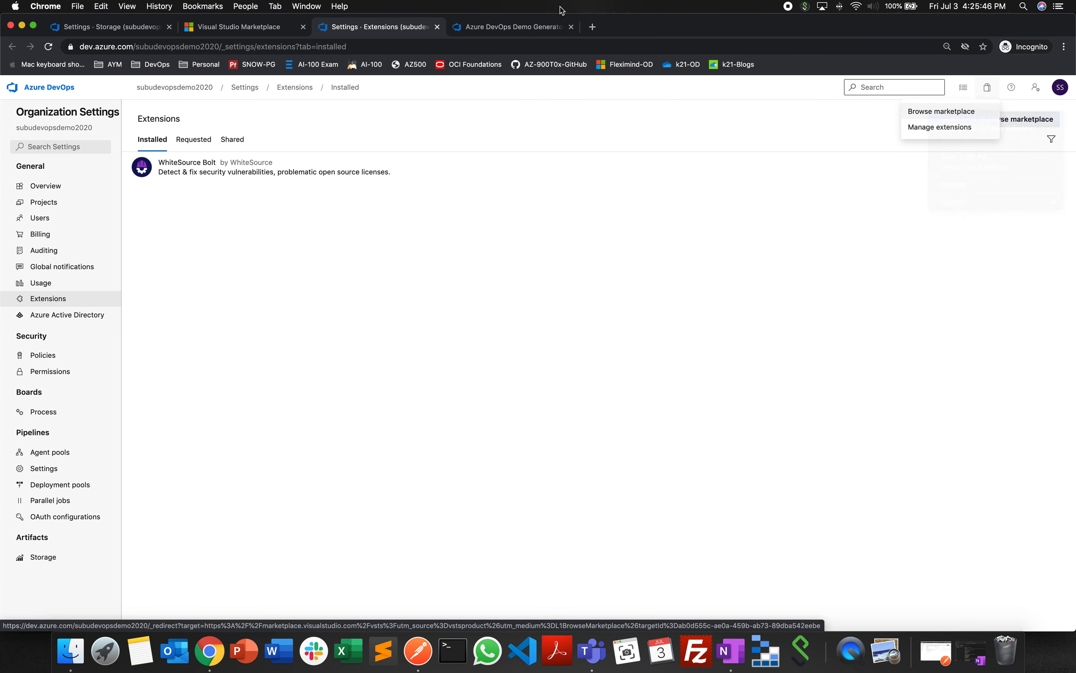
pyautogui.click(517, 29)
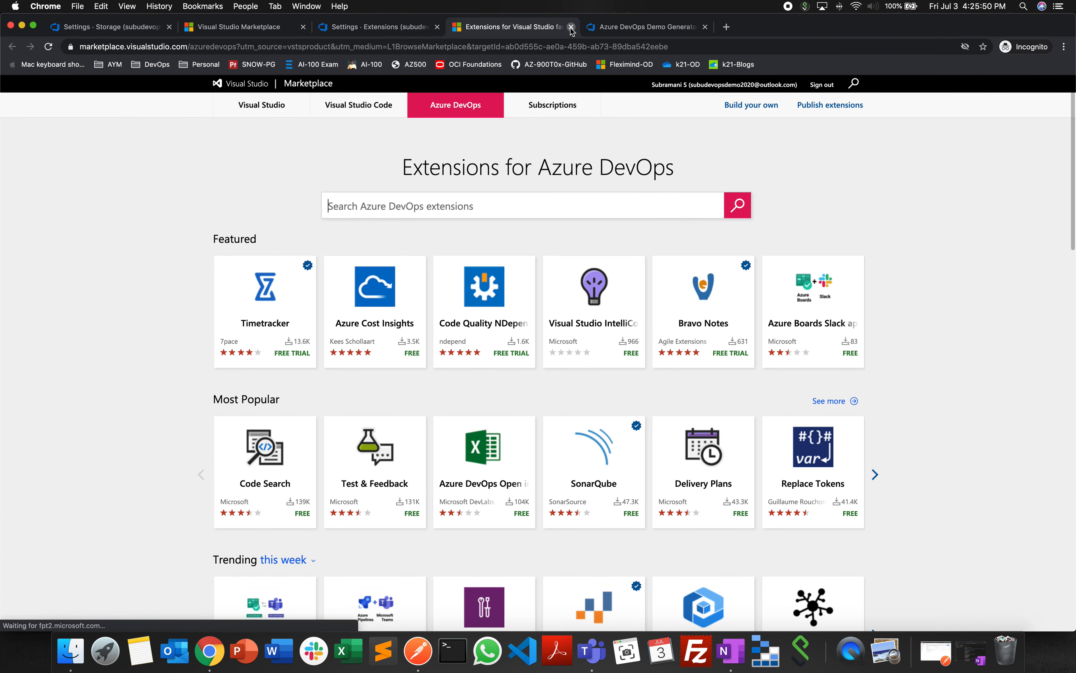
# - Close the marketplace and extensions tabs, and look at the available help and support options from the Artifacts Storage page
pyautogui.click(571, 26)
pyautogui.click(438, 26)
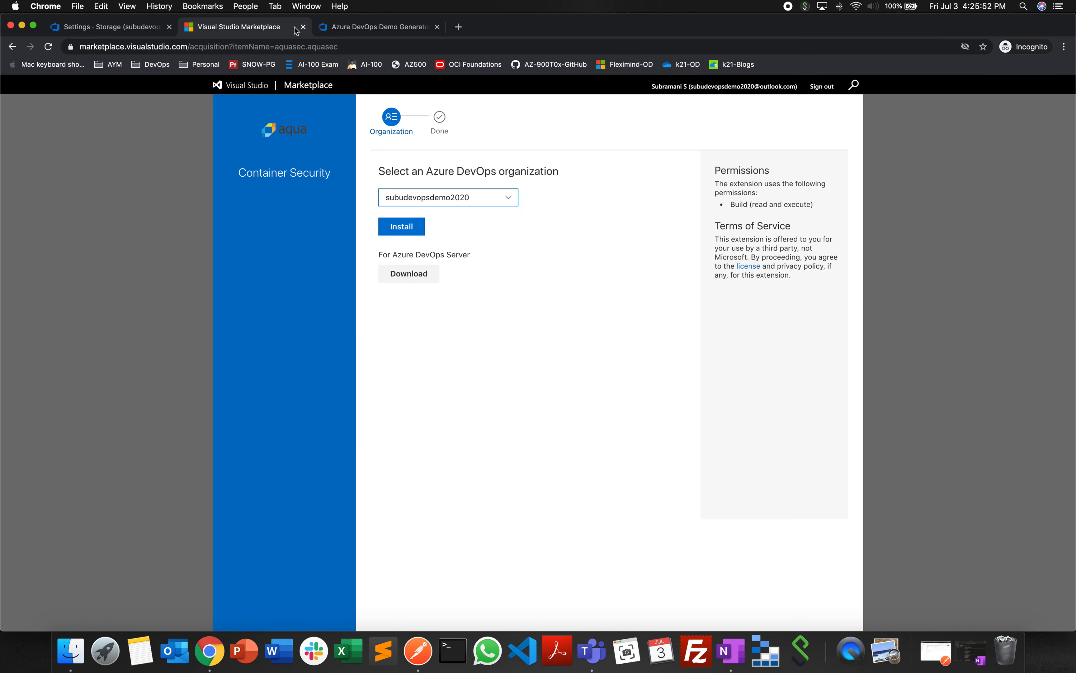
pyautogui.click(301, 27)
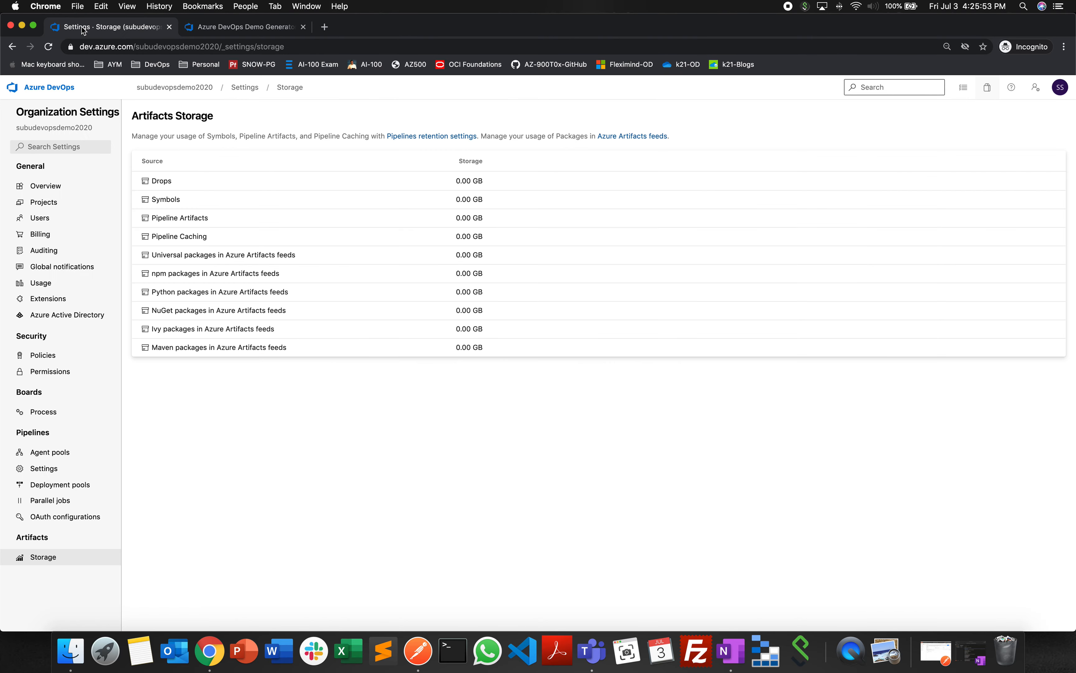
pyautogui.click(1010, 89)
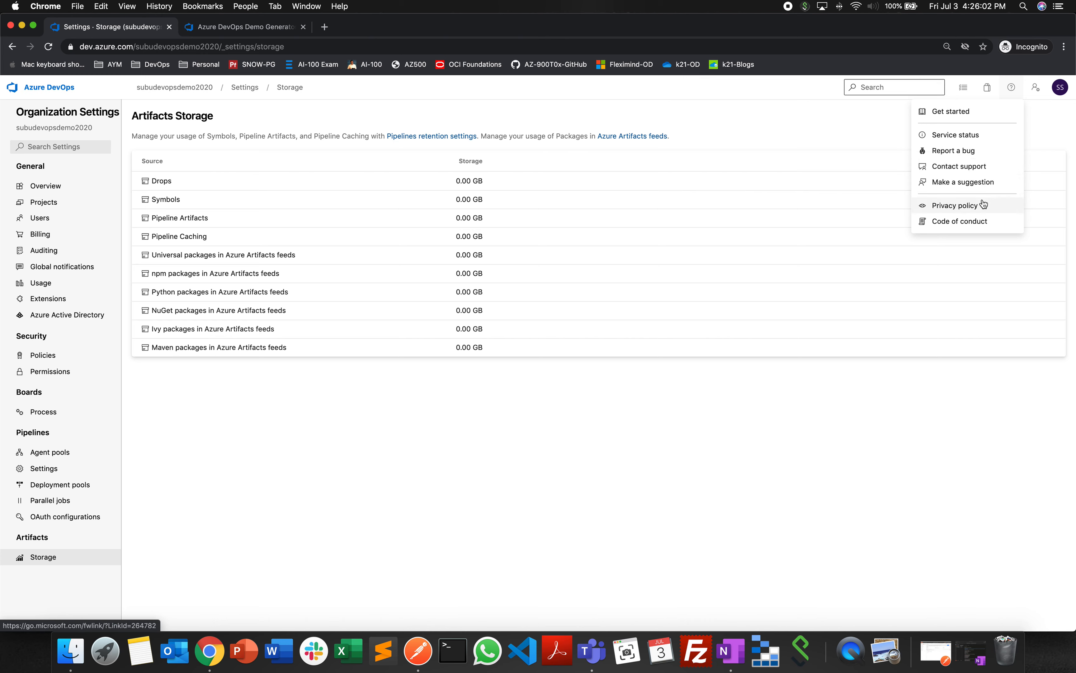
pyautogui.click(1057, 142)
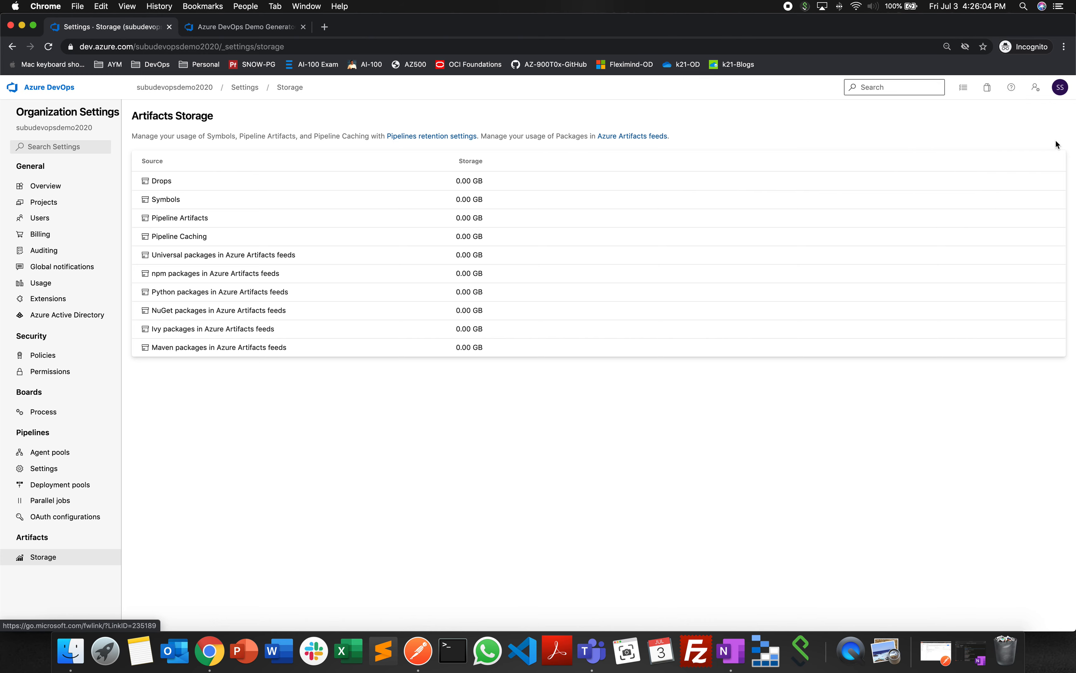
# - Turn on the Analytics Views and Experimental Themes preview features for the signed-in user, and close the preview features list
pyautogui.click(1036, 87)
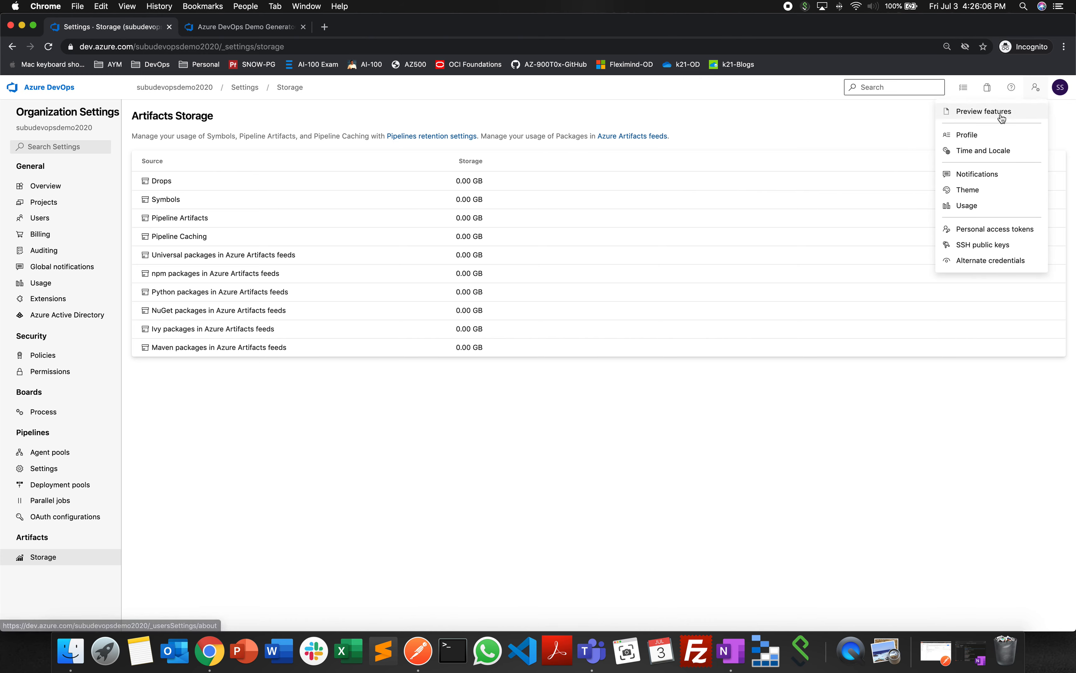
pyautogui.click(984, 112)
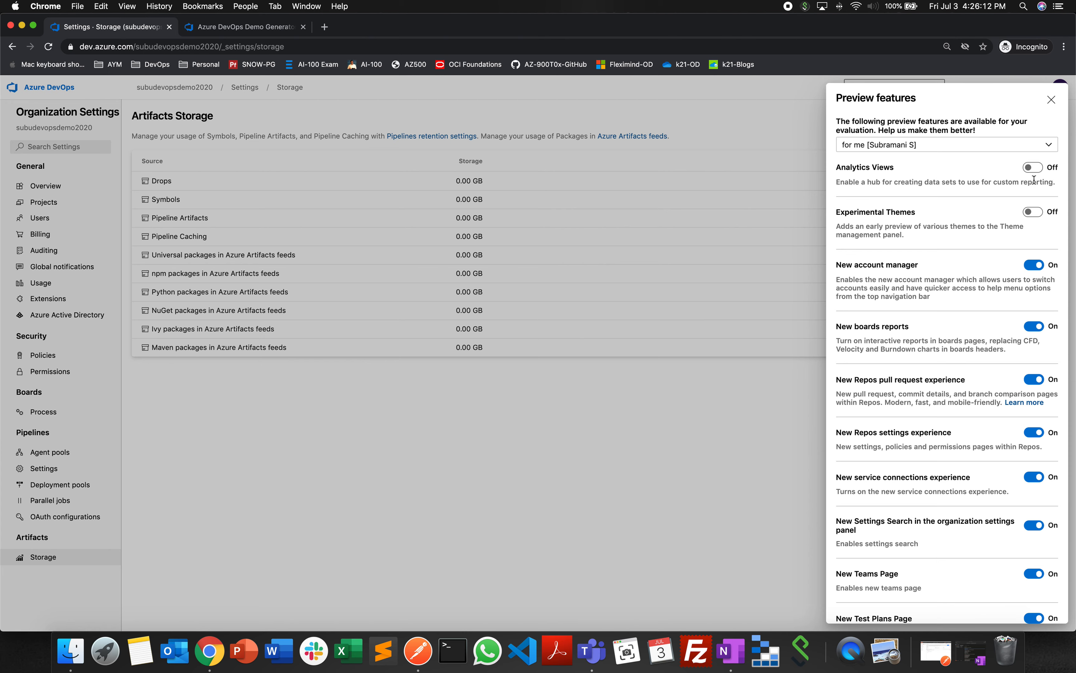
pyautogui.click(1034, 170)
pyautogui.click(1032, 170)
pyautogui.click(1036, 213)
pyautogui.click(1049, 144)
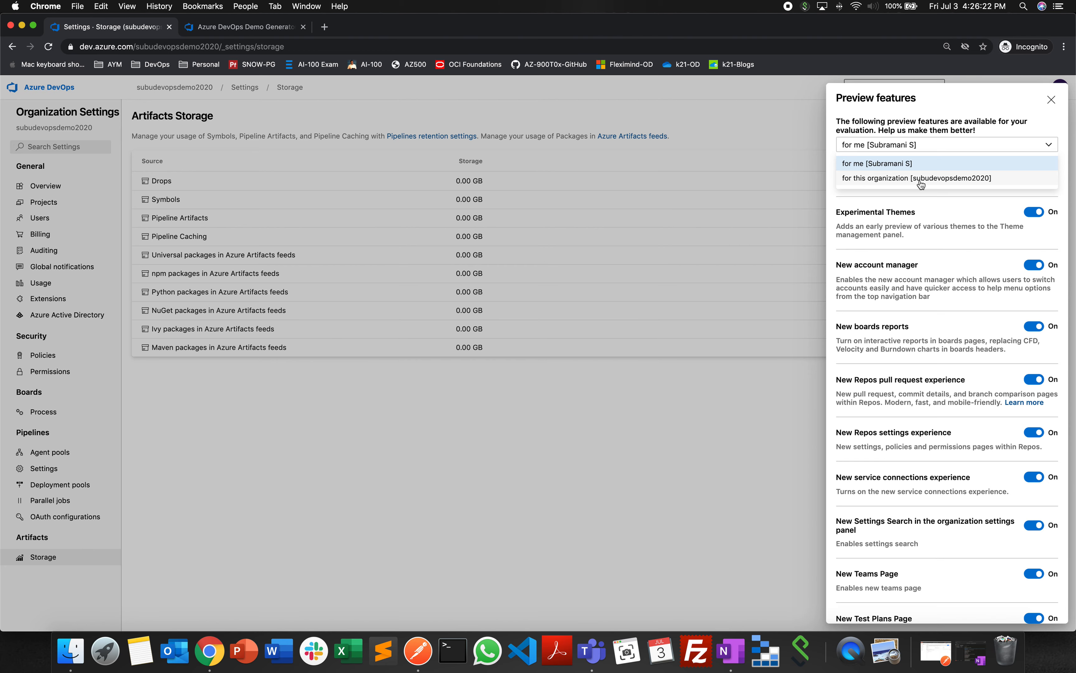
pyautogui.click(952, 115)
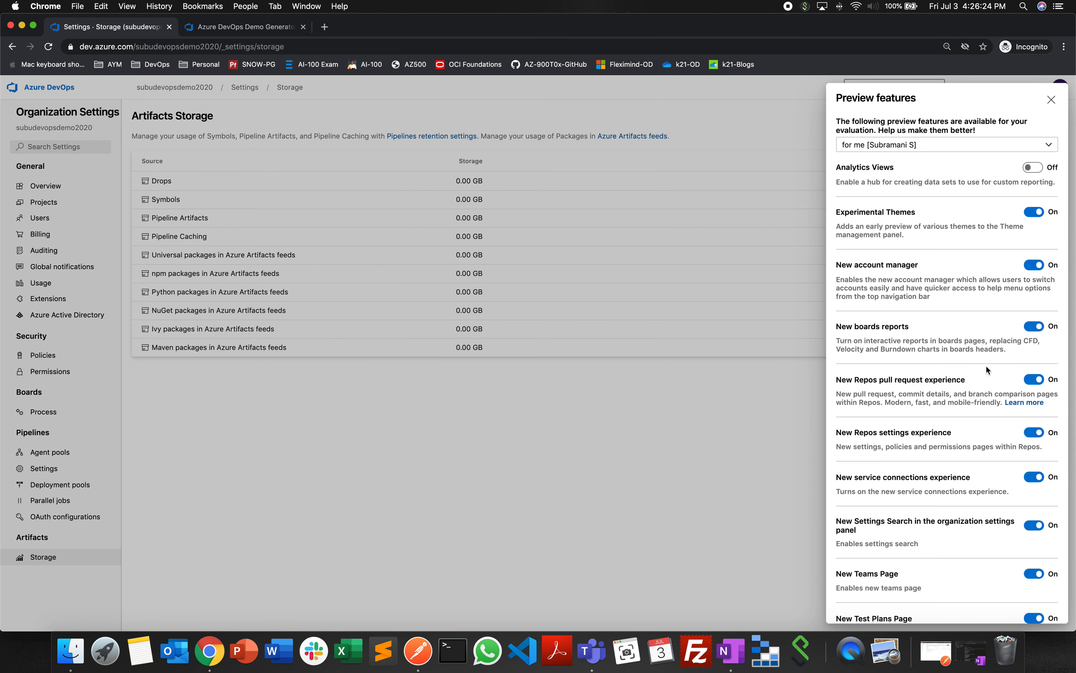
pyautogui.scroll(-5, 991, 373)
pyautogui.scroll(5, 991, 373)
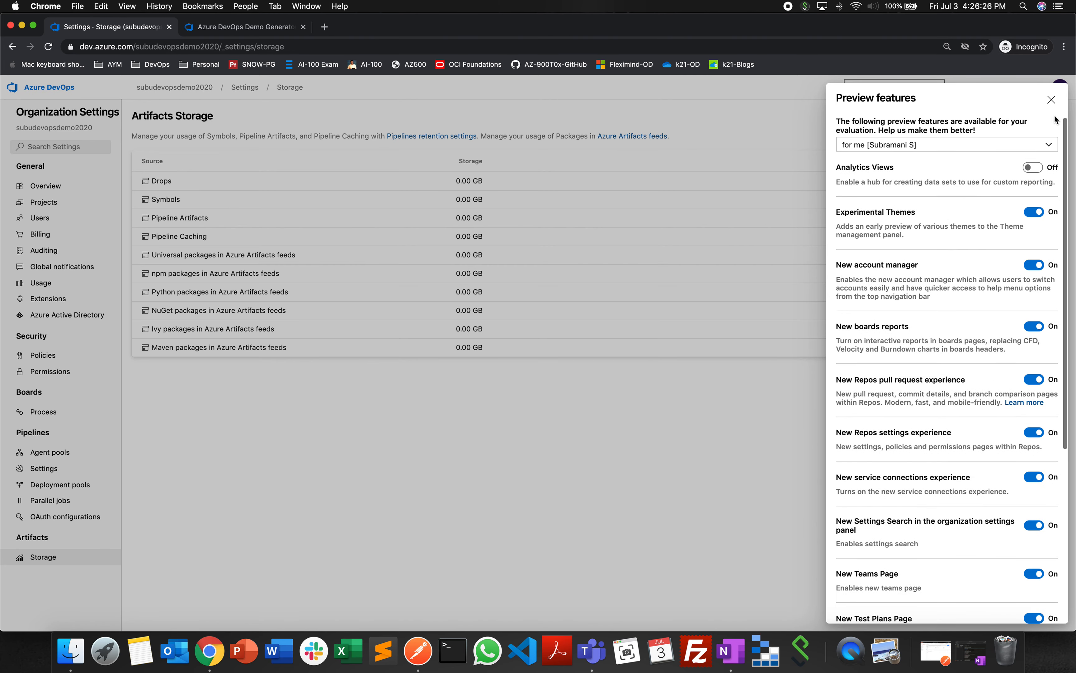
pyautogui.click(1037, 168)
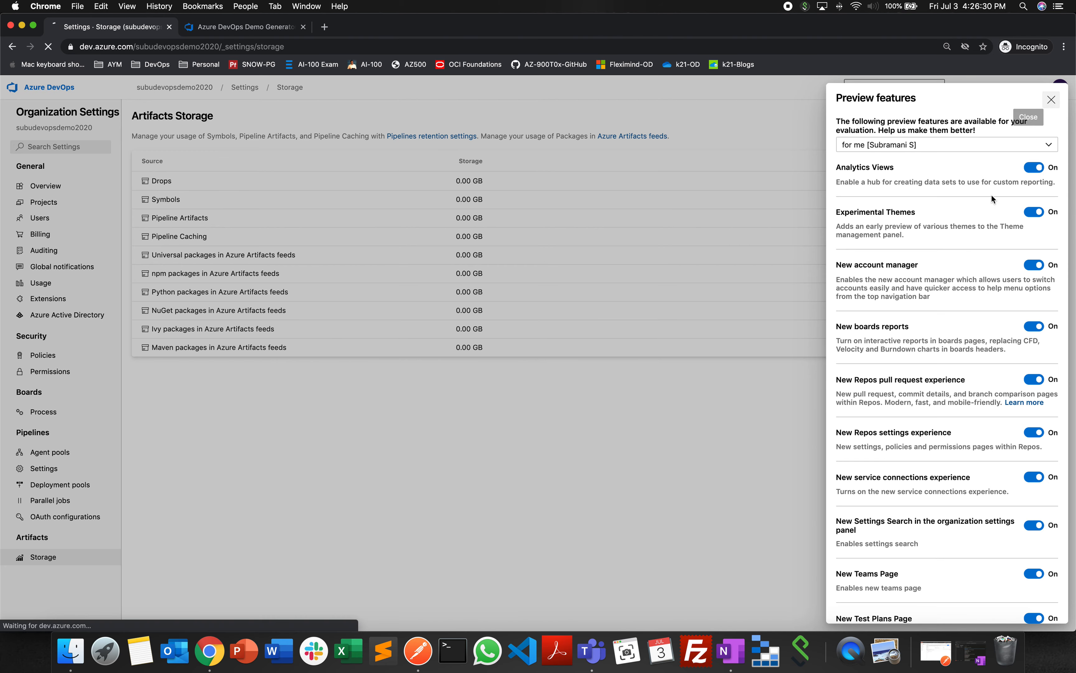
pyautogui.click(1051, 99)
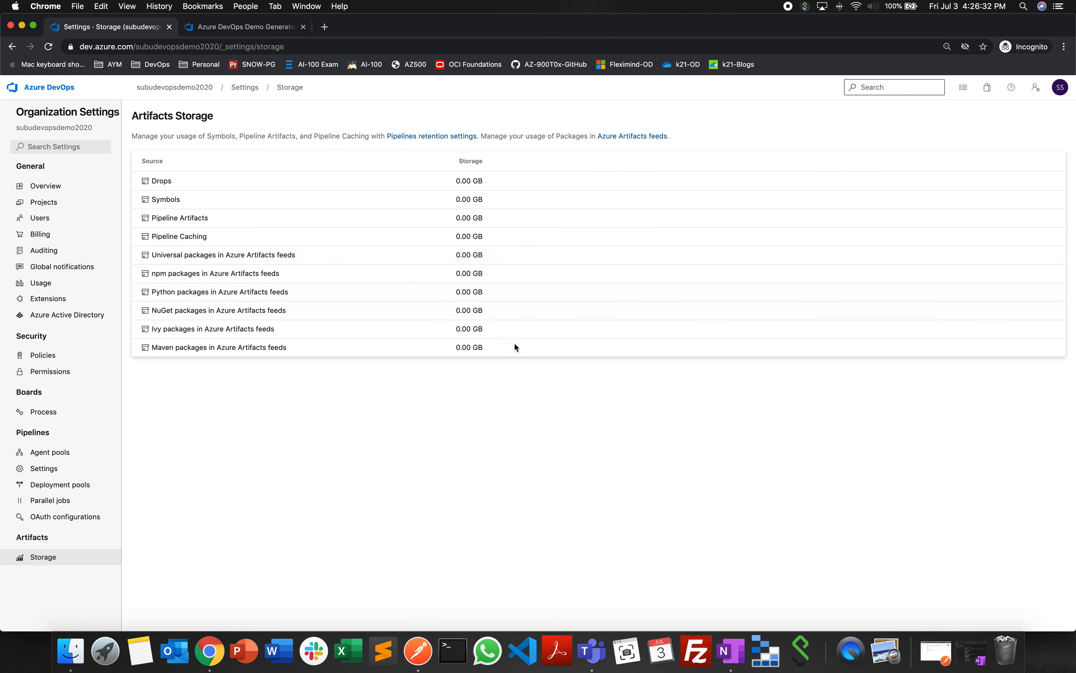
# - Open the user profile settings and look through the Profile, Time and Locale, and Notifications pages
pyautogui.click(1035, 97)
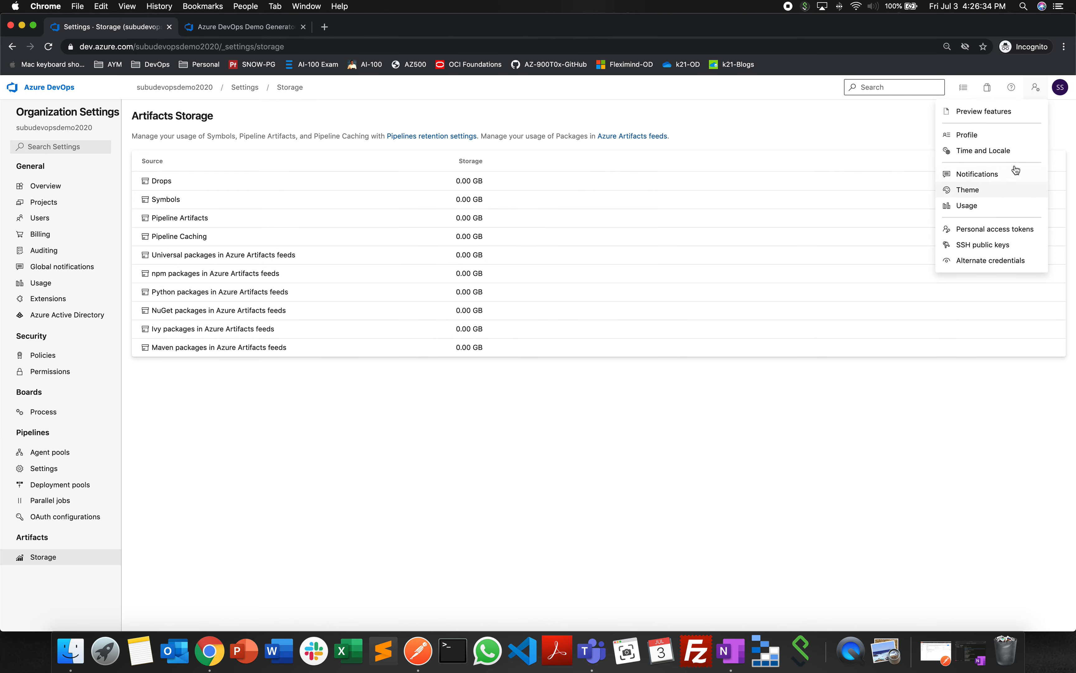
pyautogui.click(985, 135)
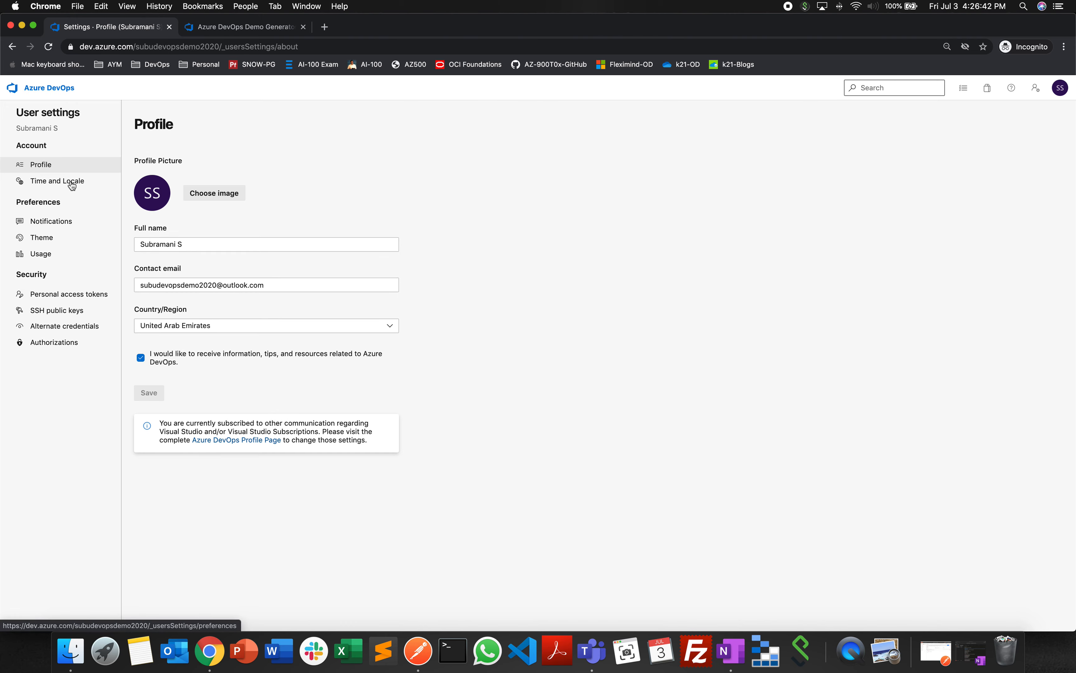
pyautogui.click(116, 233)
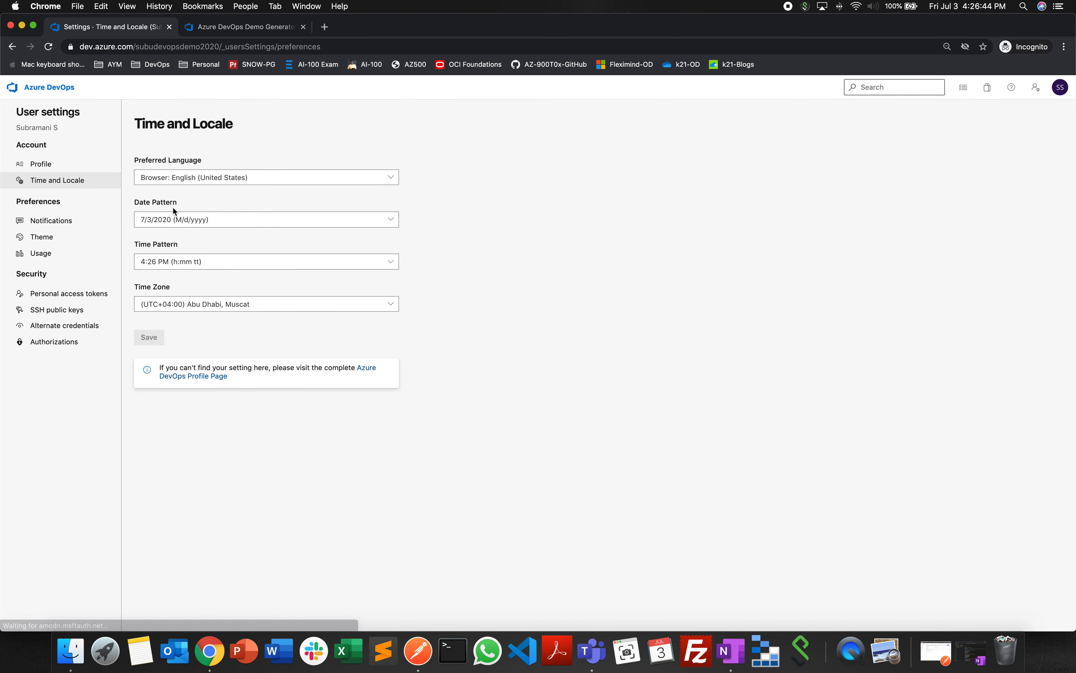
pyautogui.click(117, 242)
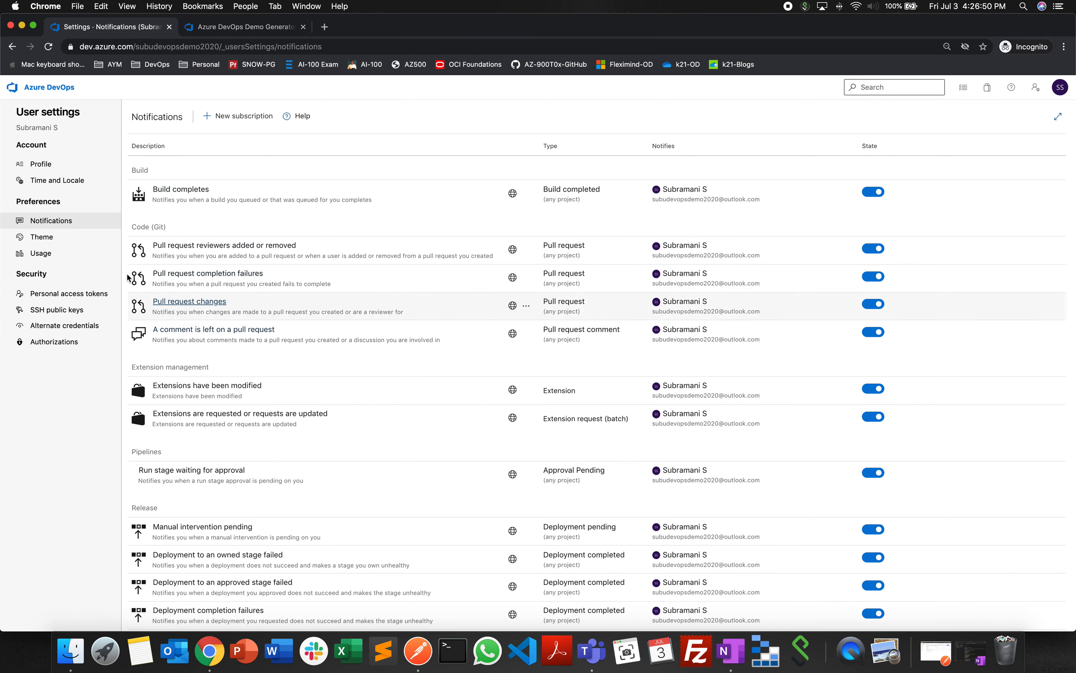
# - Try the Red (dark) preview theme in the user settings and apply the Solar (light) theme
pyautogui.click(116, 240)
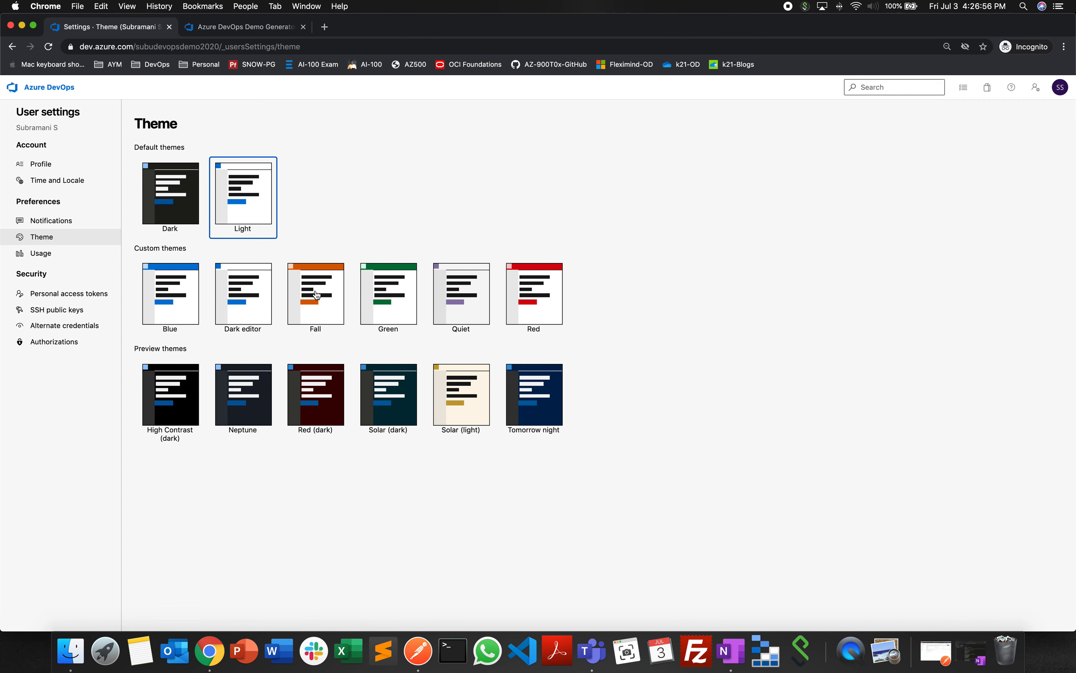
pyautogui.click(476, 389)
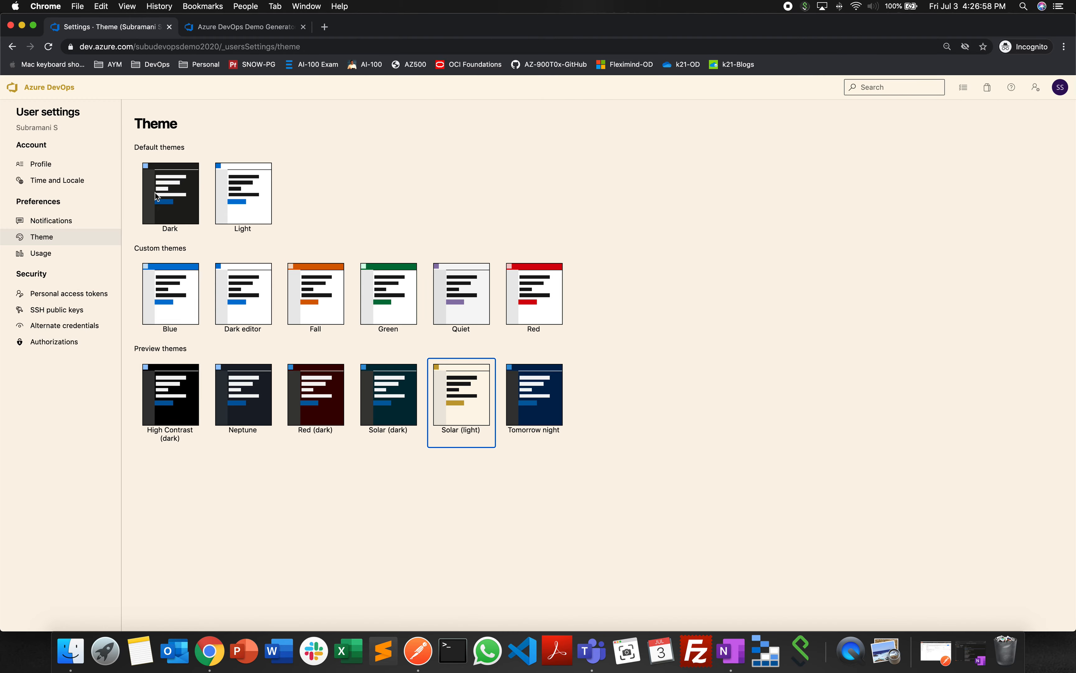
pyautogui.click(310, 409)
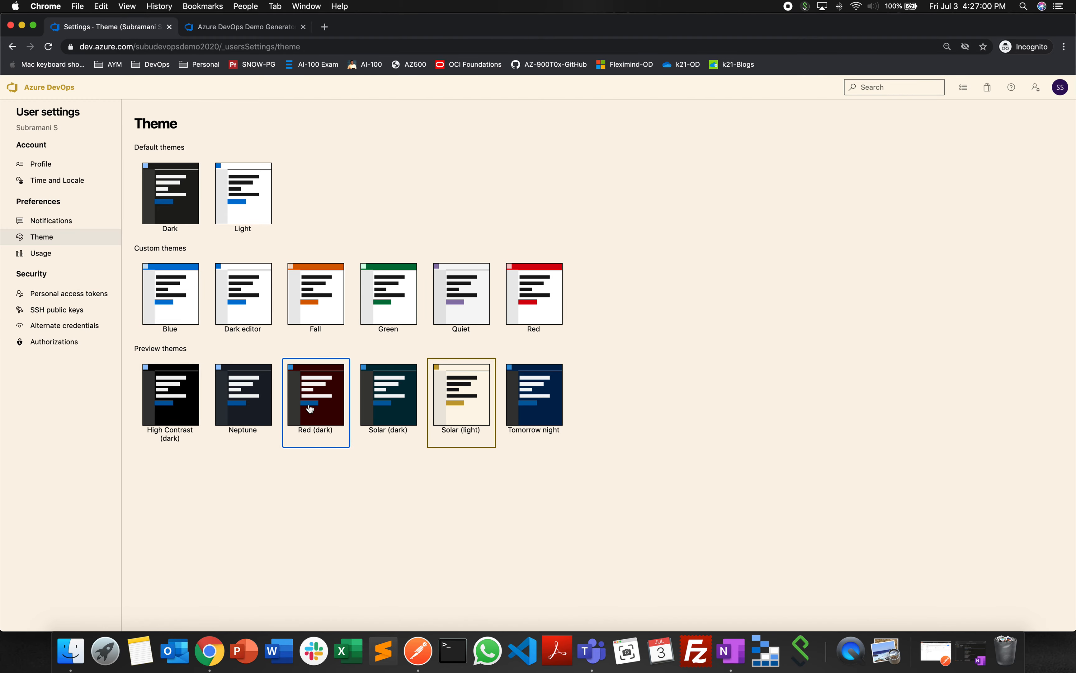
pyautogui.click(477, 396)
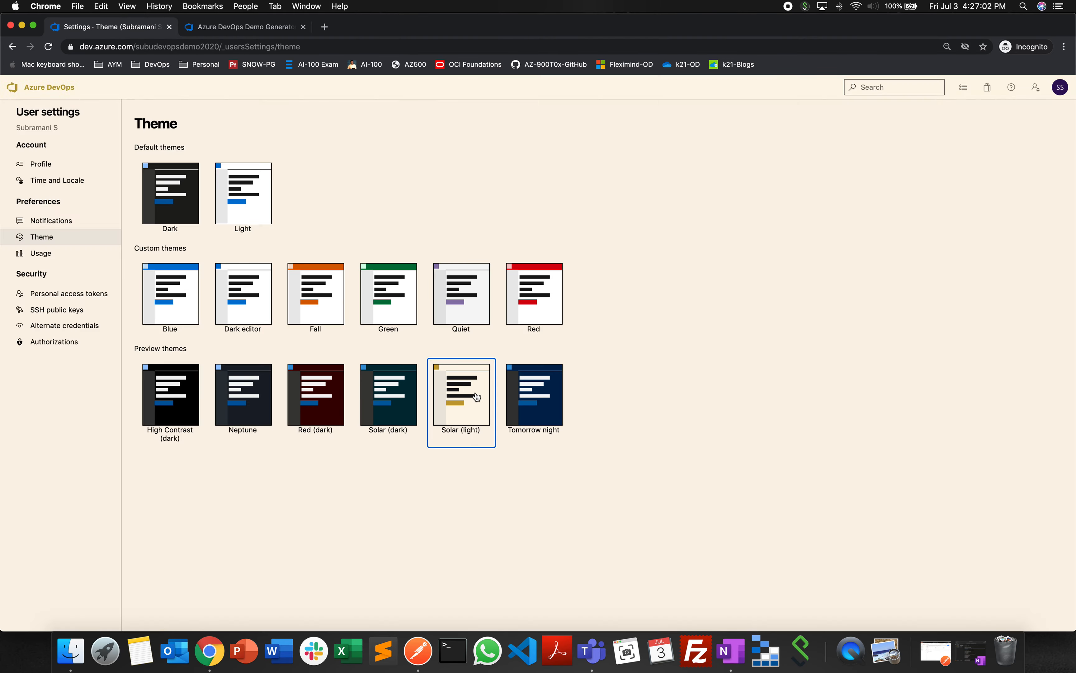
# - View the user's usage records and the list of personal access tokens in the user settings
pyautogui.click(40, 253)
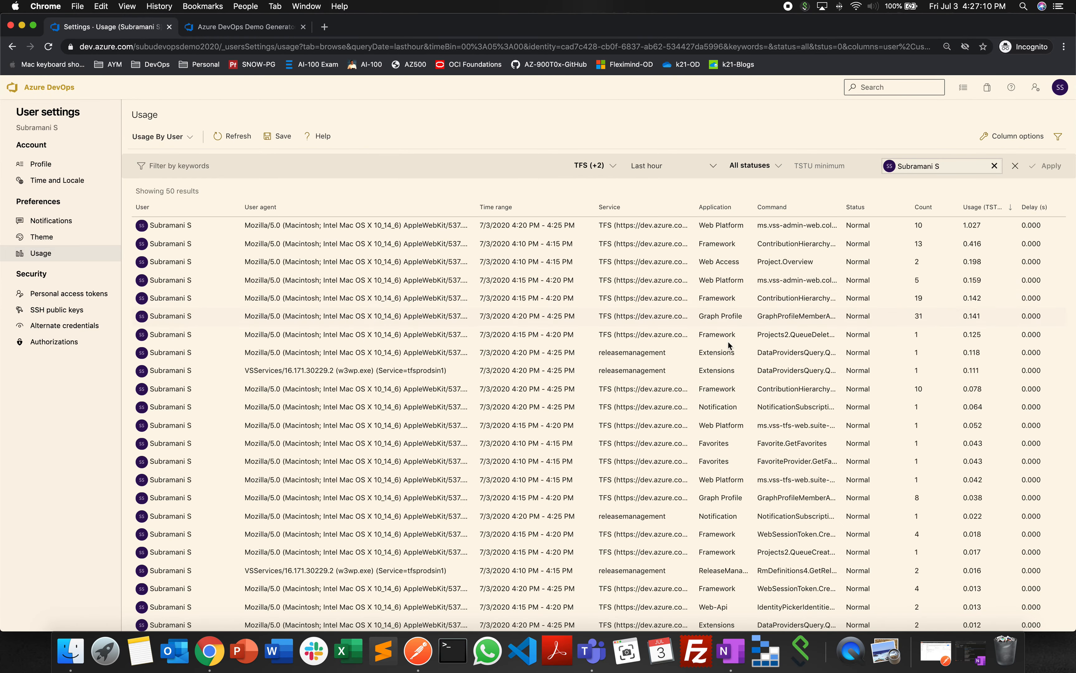
pyautogui.click(76, 295)
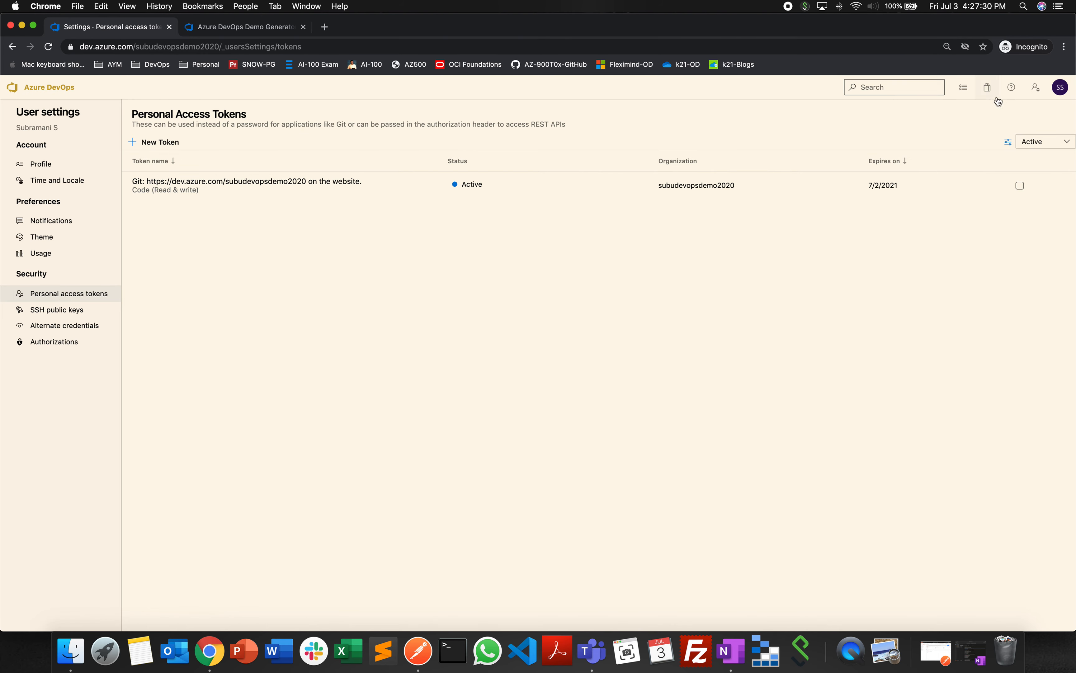
pyautogui.click(1036, 92)
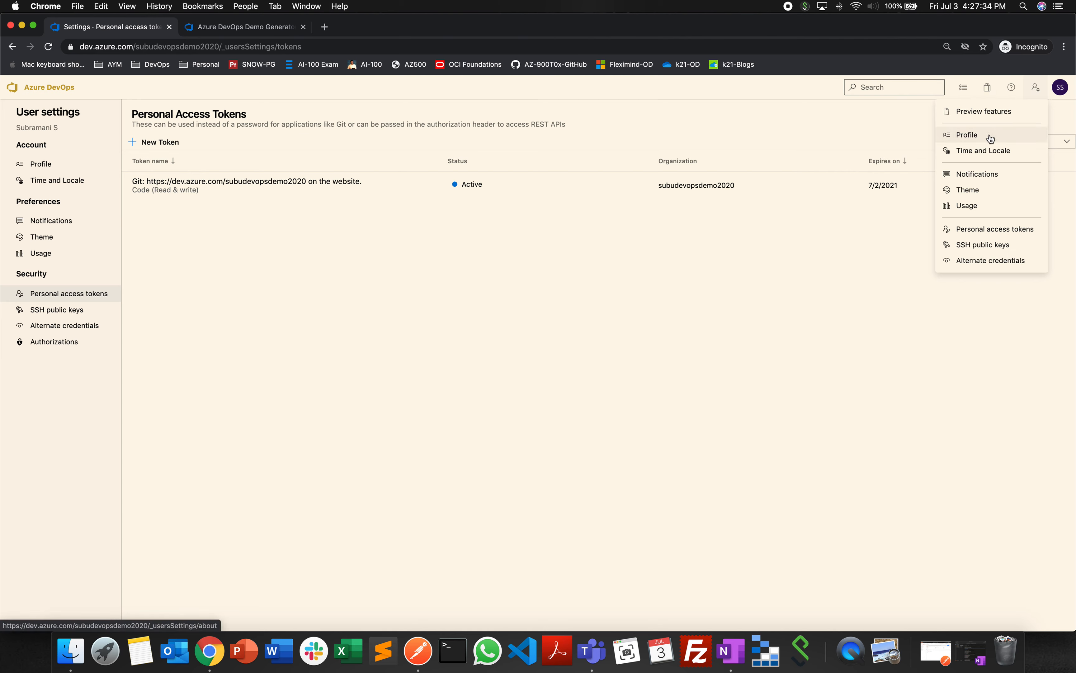
pyautogui.click(1000, 229)
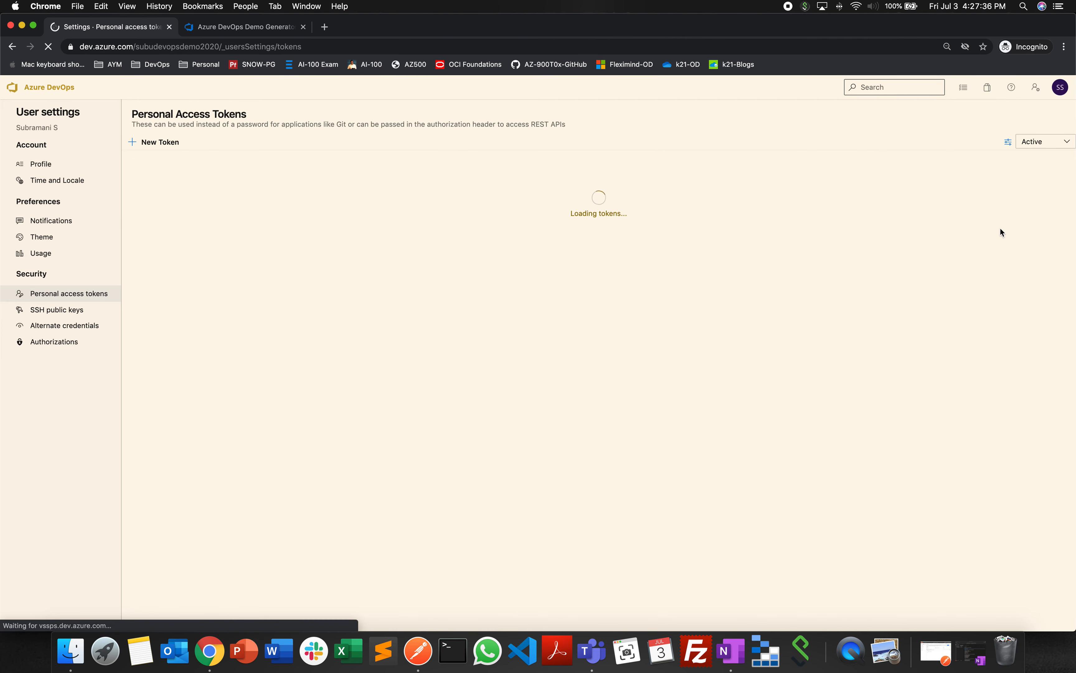
# - Examine the expiration choices and scopes in the new personal access token form, and cancel without creating a token
pyautogui.click(163, 144)
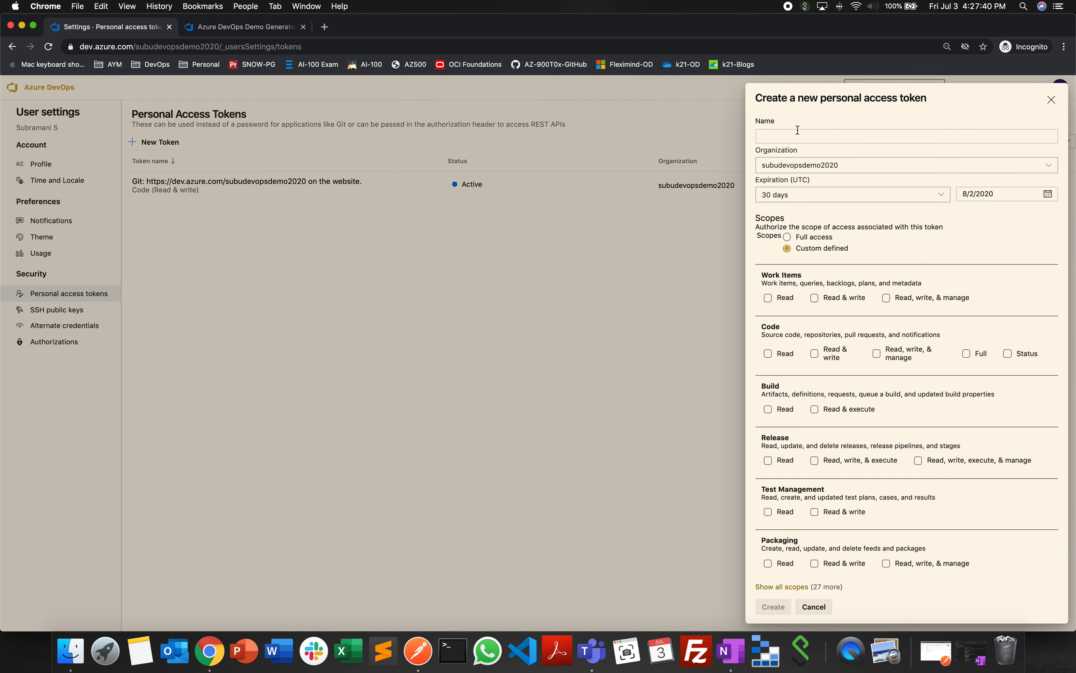
pyautogui.click(818, 199)
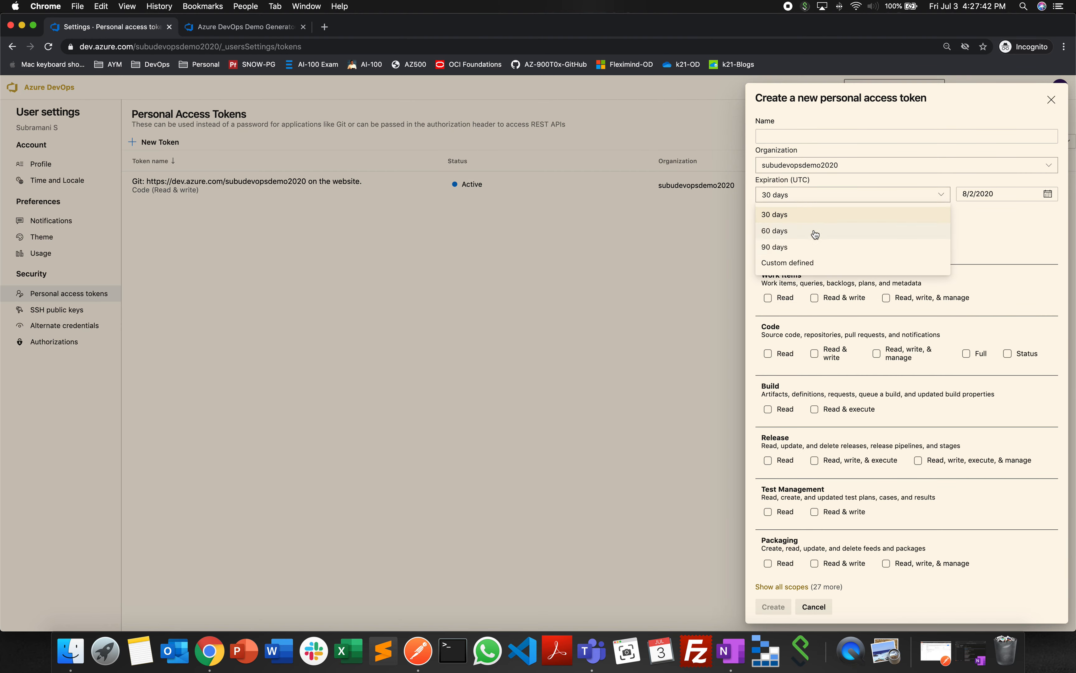
pyautogui.click(962, 249)
pyautogui.scroll(-1, 785, 306)
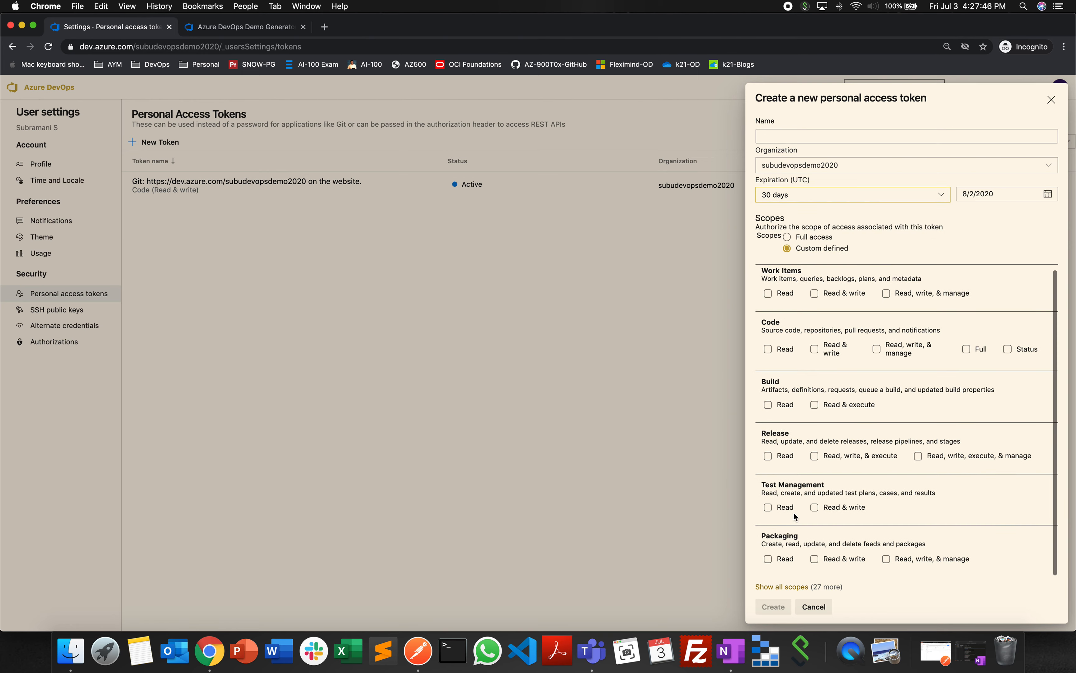
pyautogui.click(822, 607)
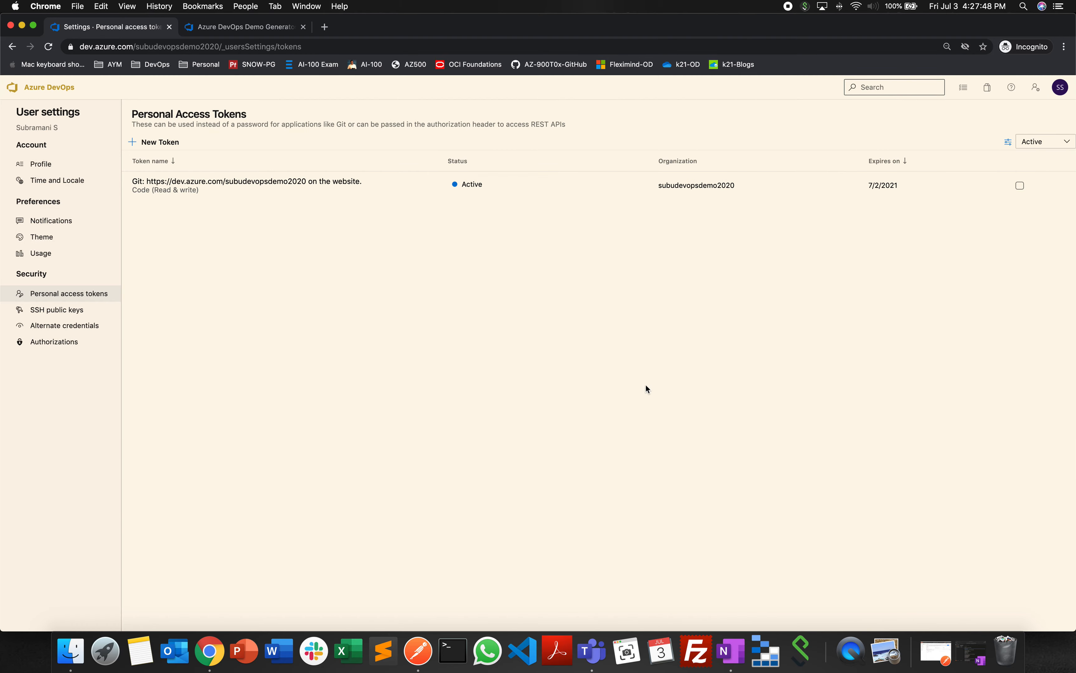
# - Review the SSH public keys, alternate credentials and authorized OAuth apps pages, and return to the organization's projects home page
pyautogui.click(71, 308)
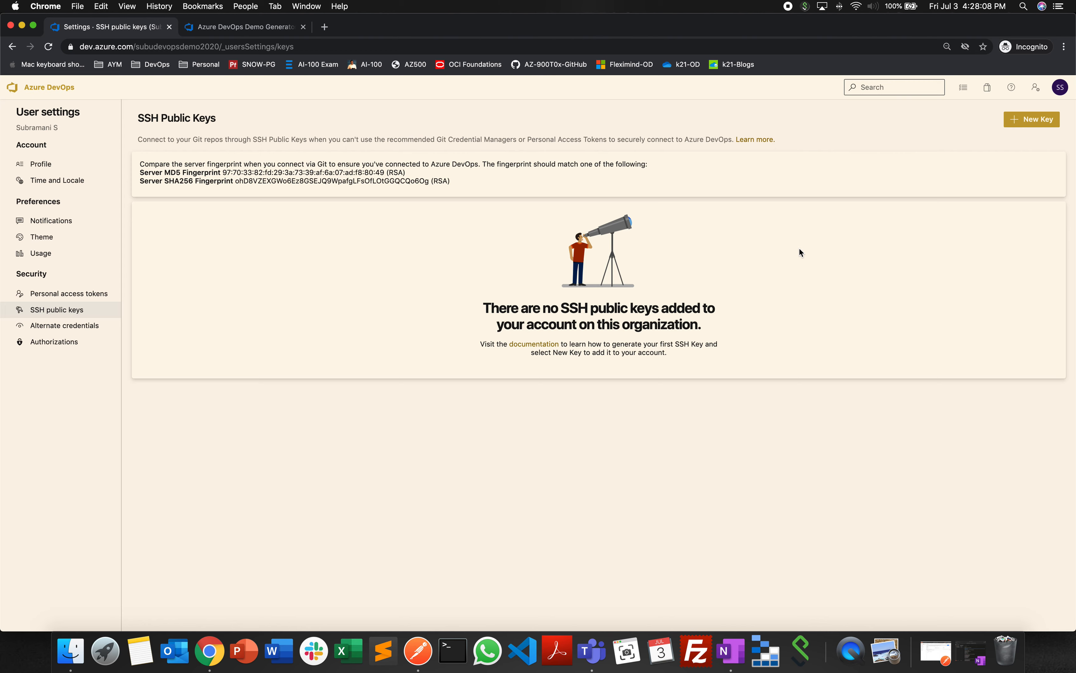
pyautogui.click(81, 328)
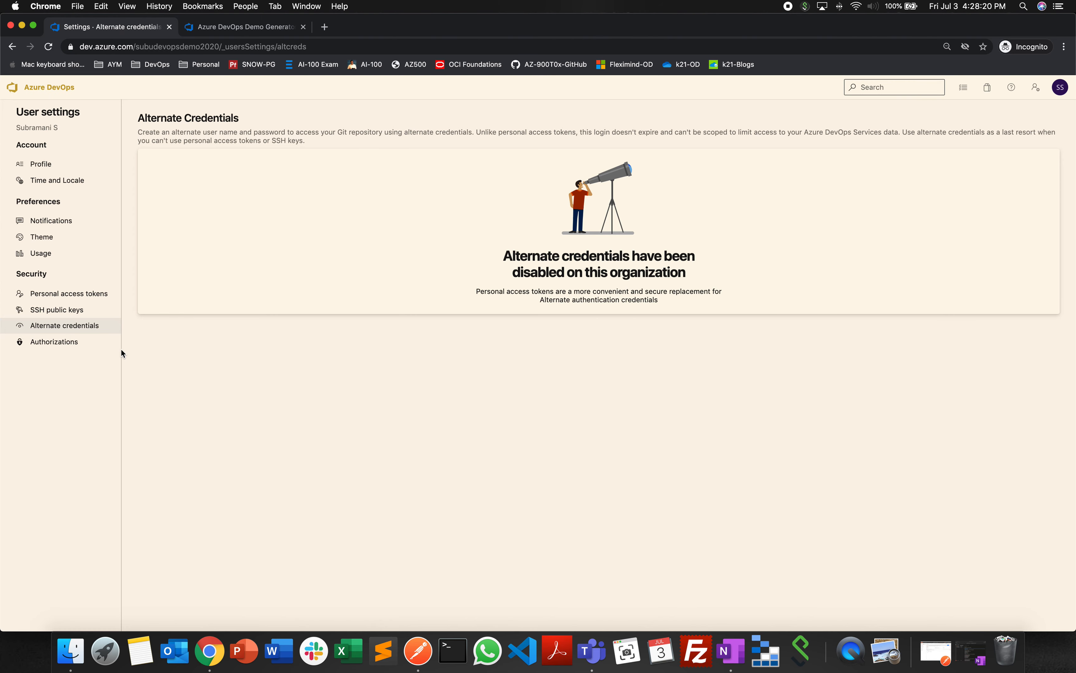
pyautogui.click(47, 342)
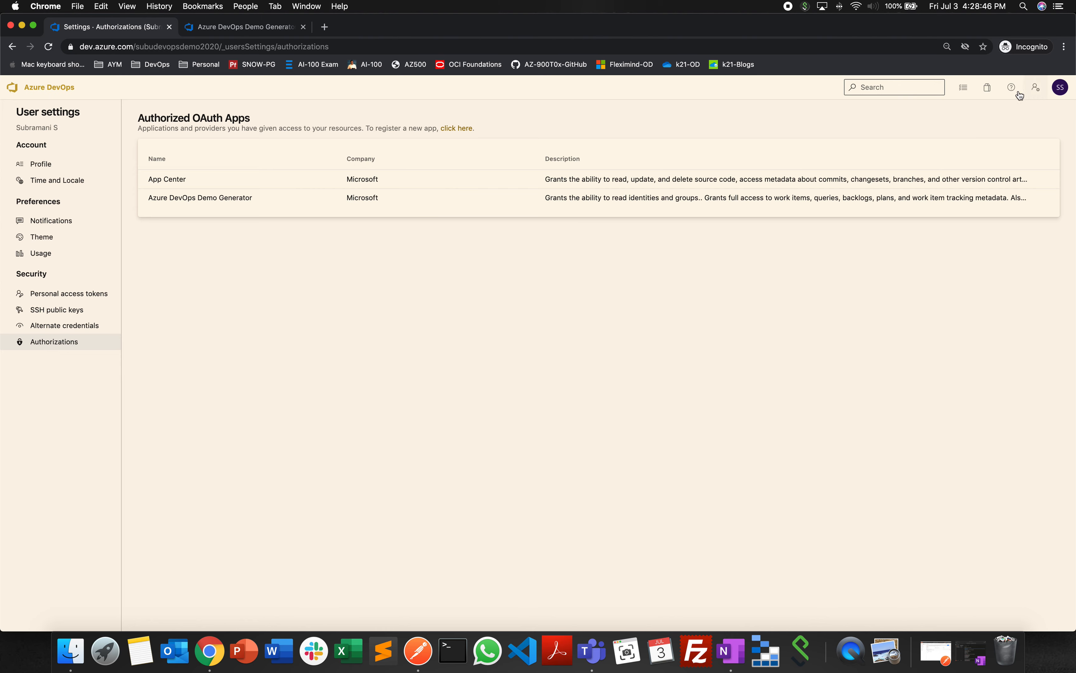
pyautogui.click(48, 86)
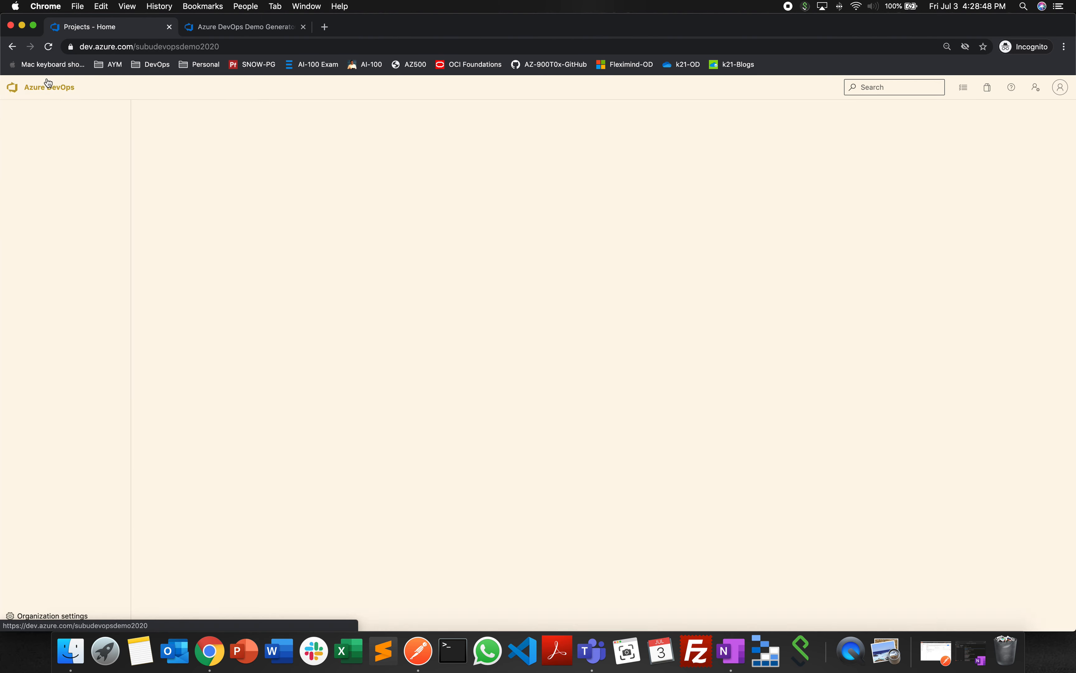